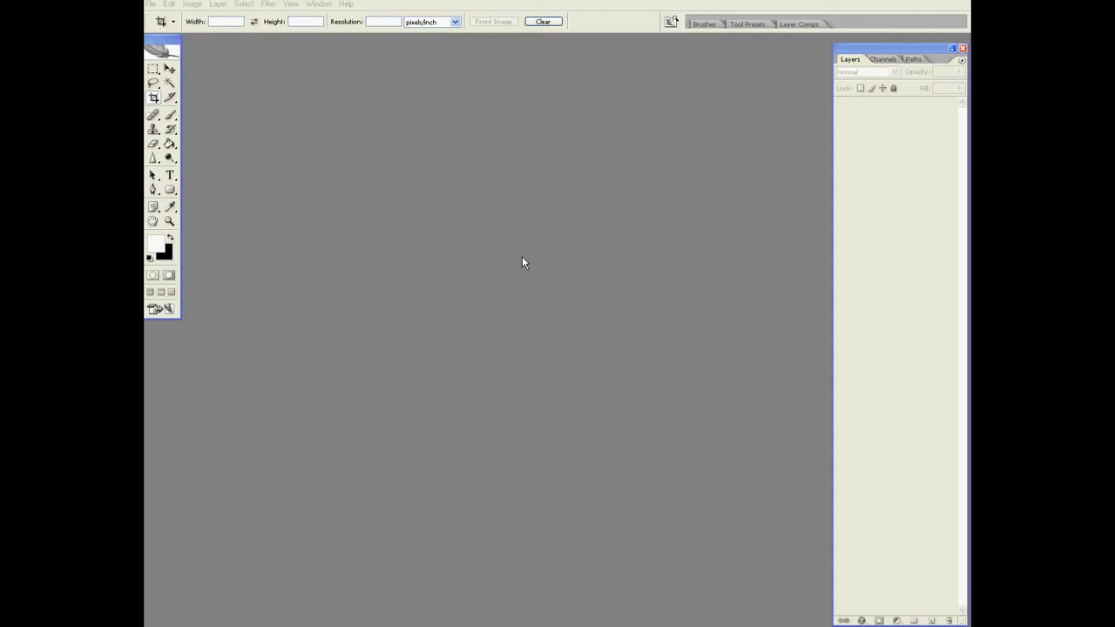
Step: Create a new 1920×1080 px, 300 ppi, 8-bit RGB document with a white background
click(153, 5)
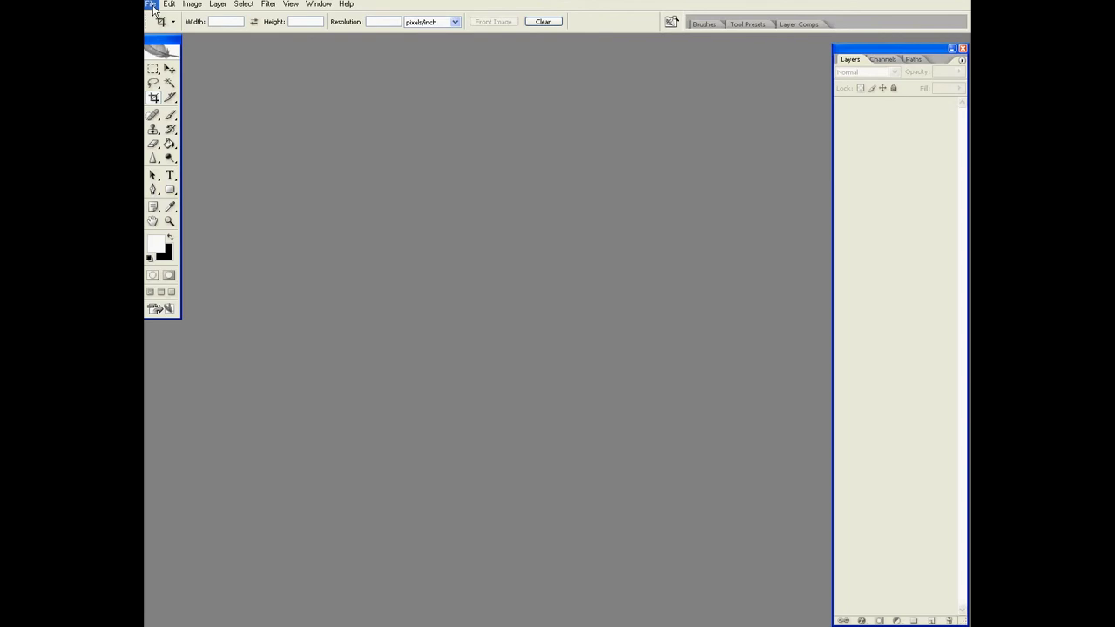
click(164, 15)
double_click(515, 194)
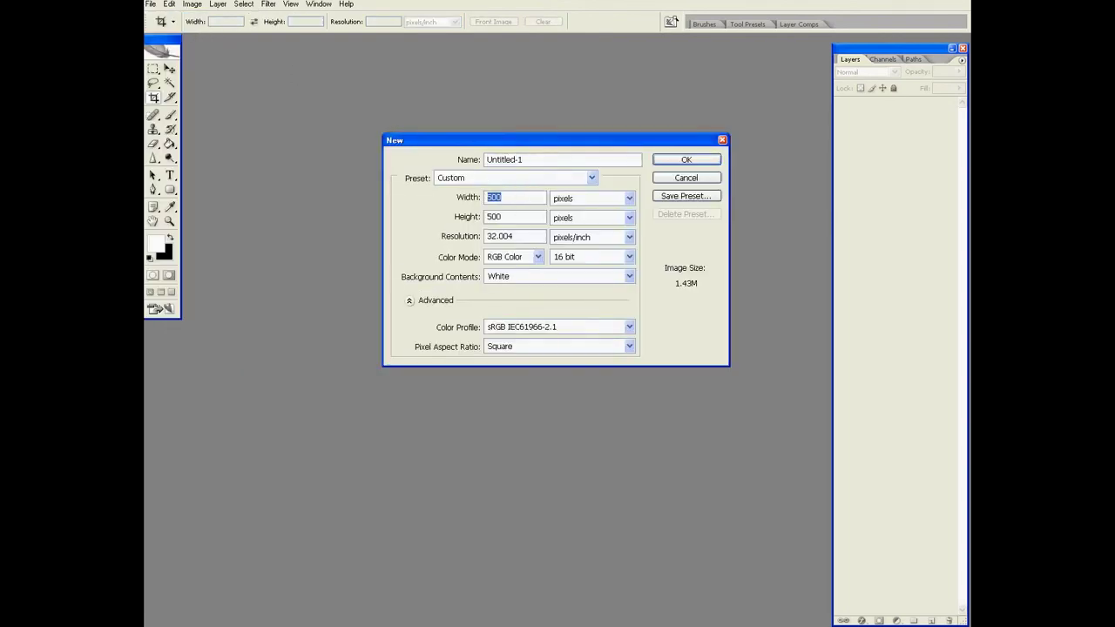
text(19)
text(20)
key(Tab)
key(Tab)
text(1080)
key(Tab)
key(Tab)
text(300)
click(628, 256)
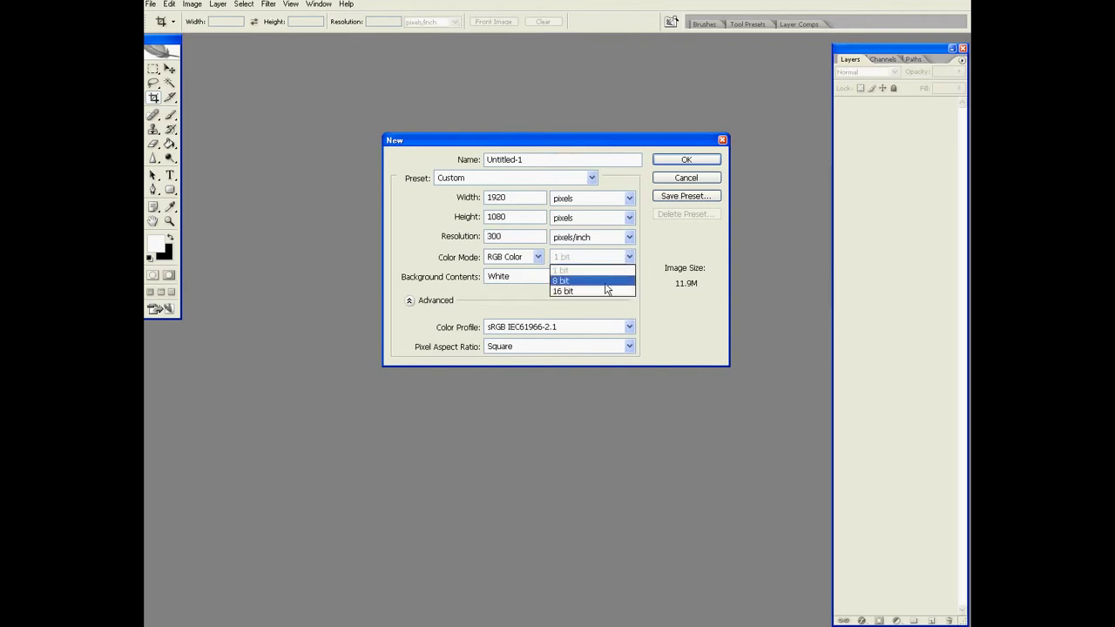
click(603, 277)
click(677, 161)
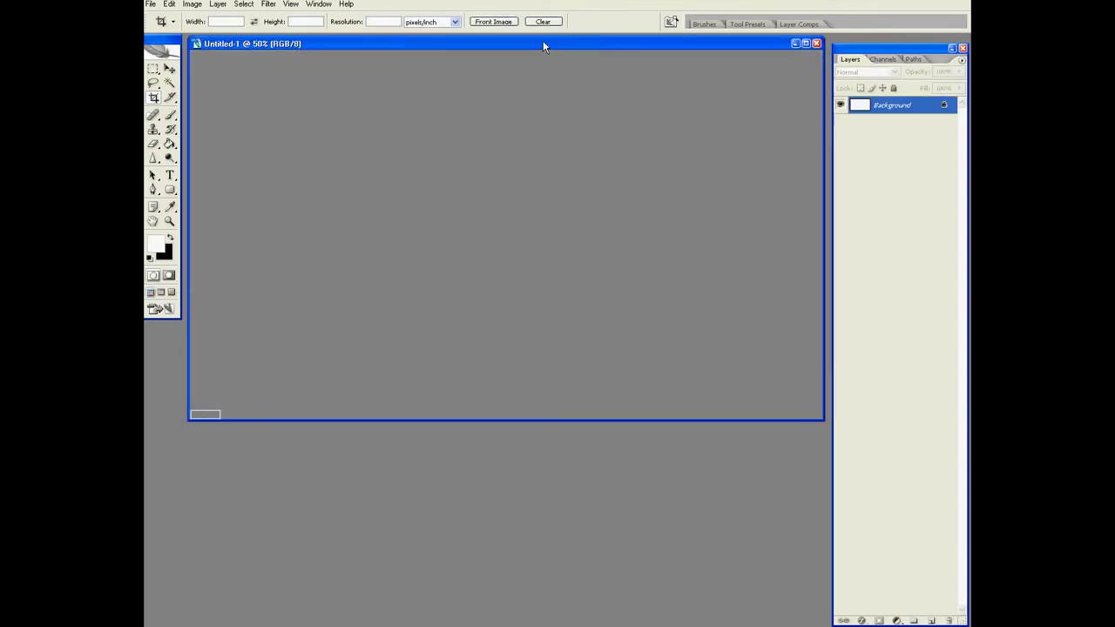
Step: Maximize and fit the document window, then rename the Background layer to BG
double_click(543, 44)
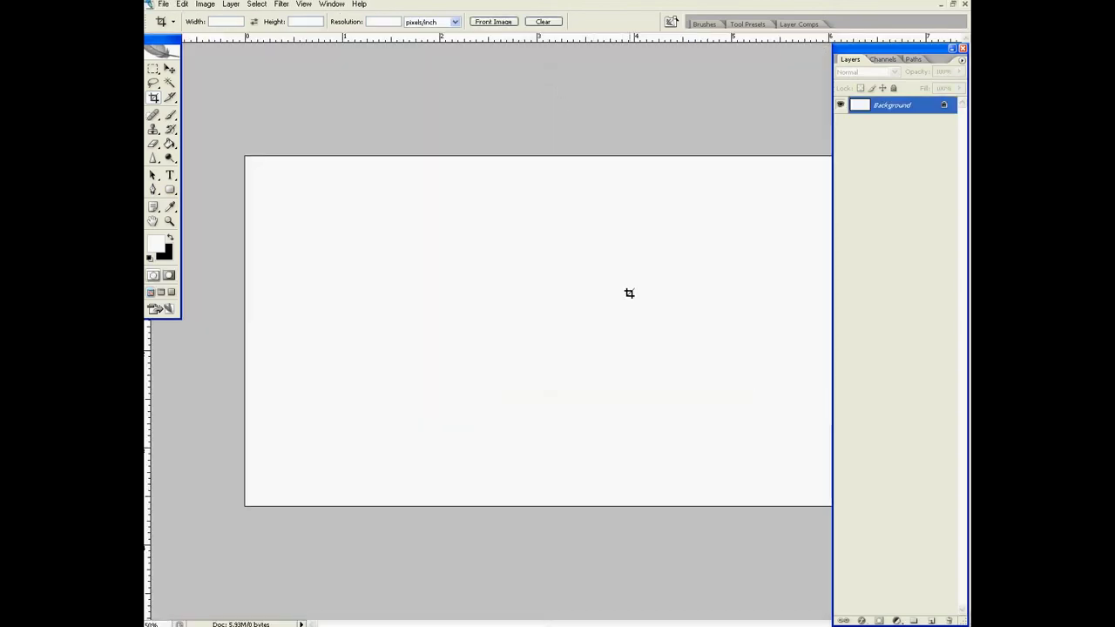
key(ctrl+0)
key(ctrl+minus)
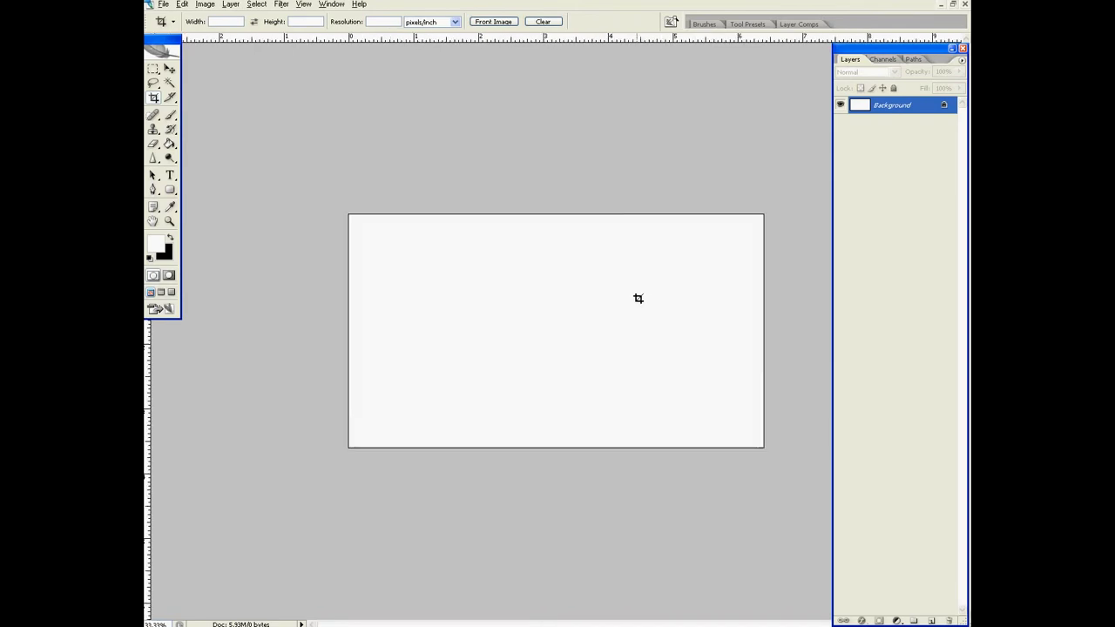
double_click(890, 105)
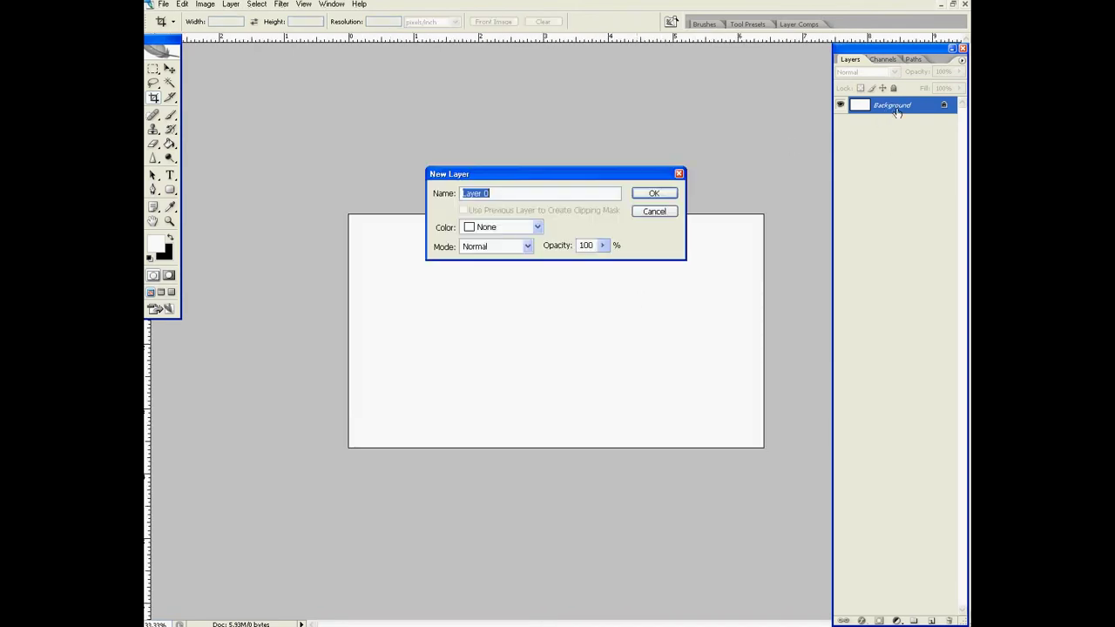
text(BG)
key(Return)
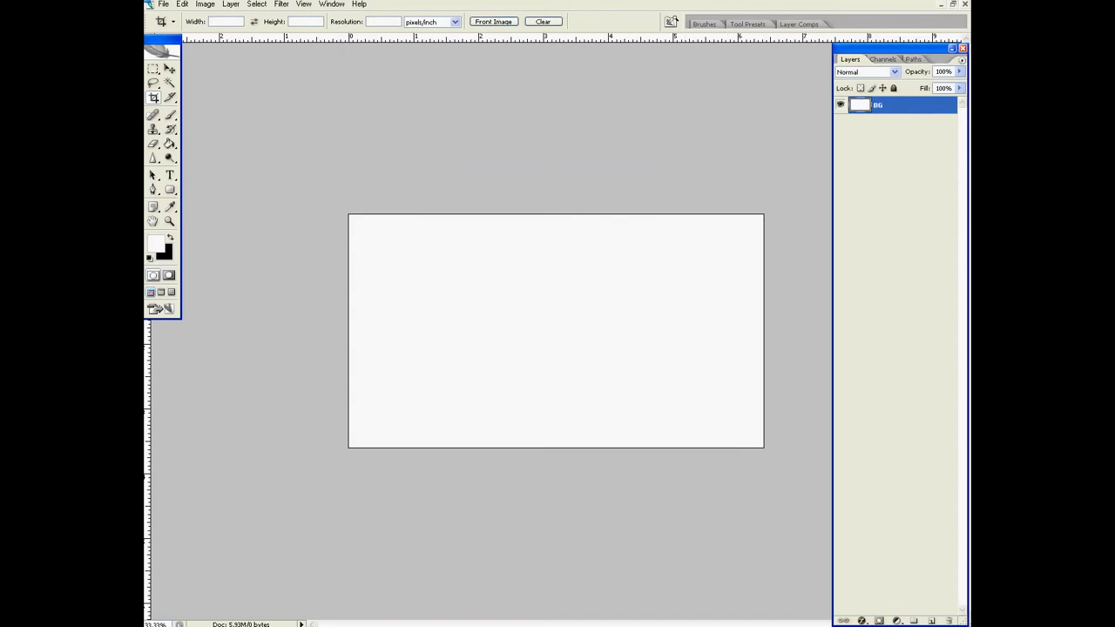
Step: Reset the foreground and background colours to default black and white
click(279, 5)
click(279, 6)
click(281, 5)
mouse_move(288, 107)
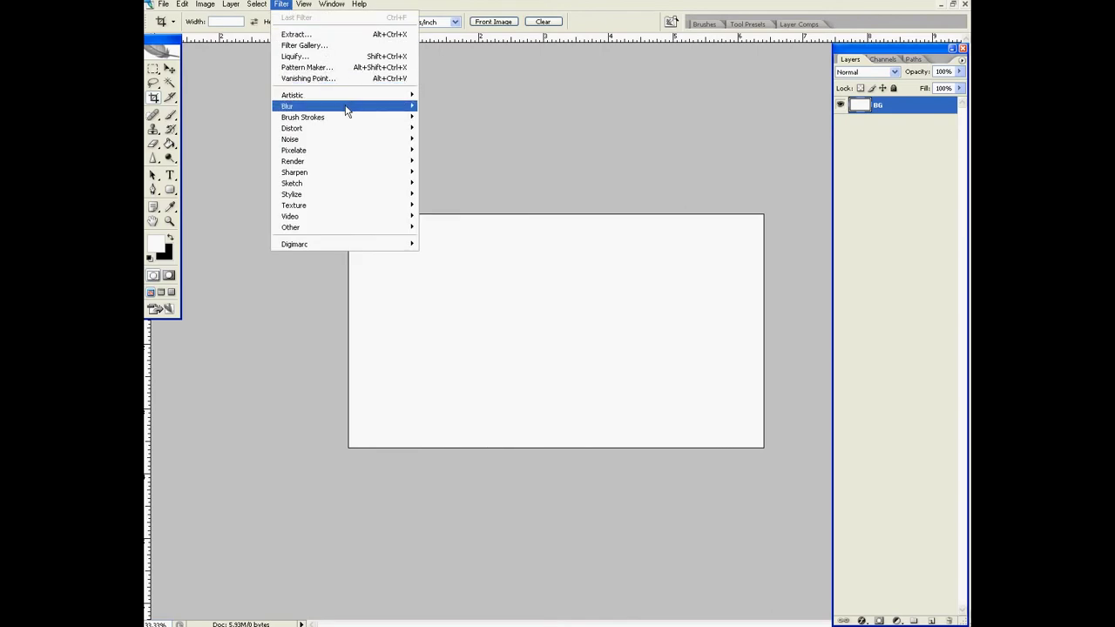
click(933, 299)
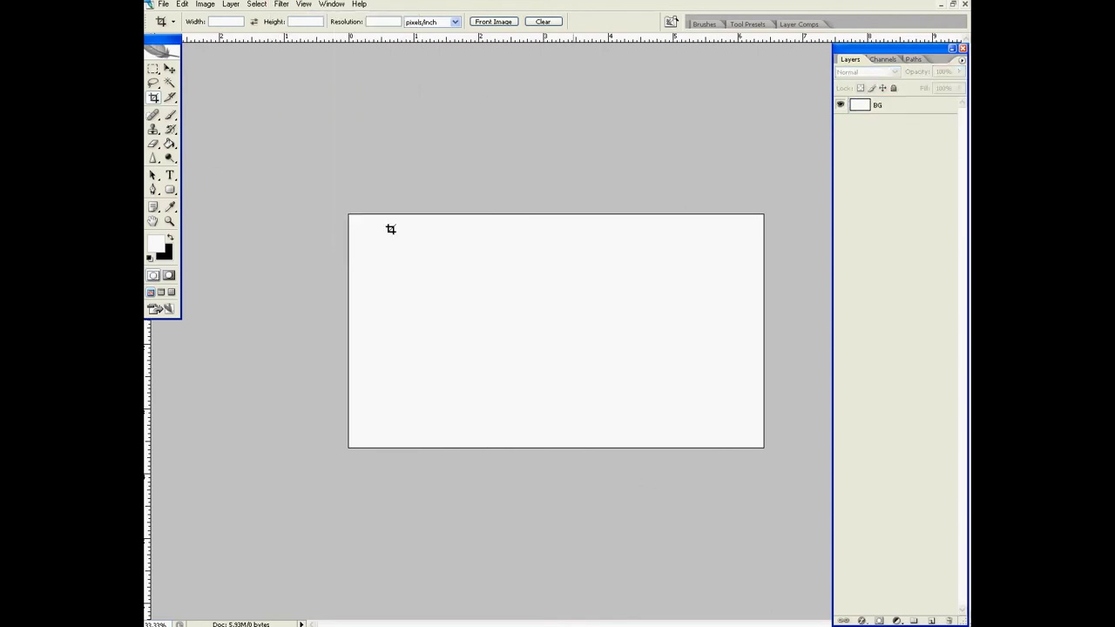
click(149, 260)
click(169, 69)
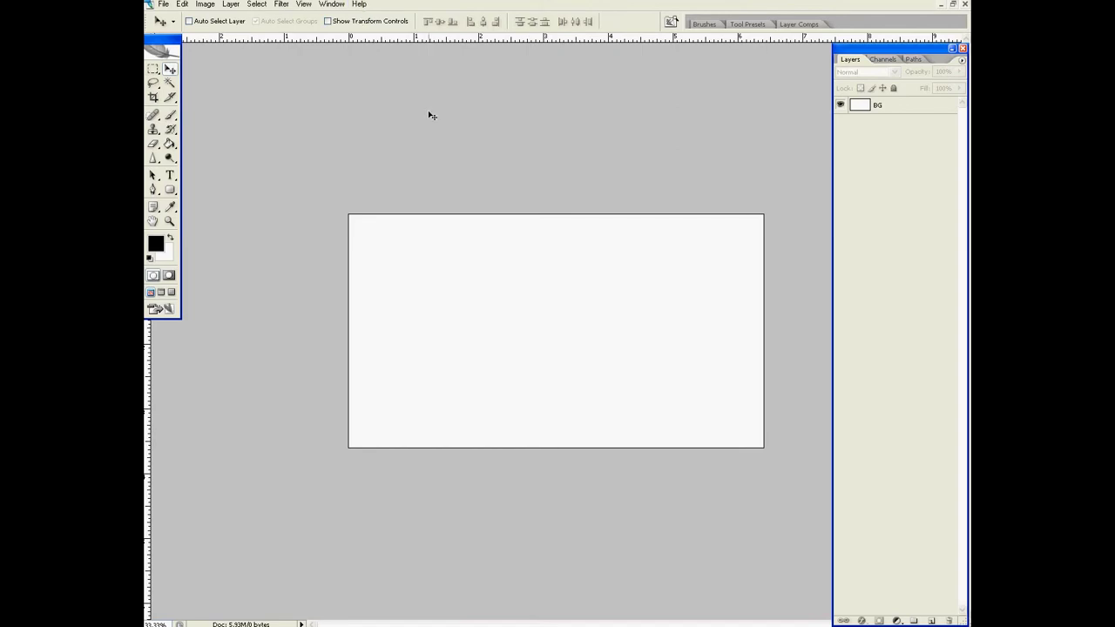
Step: Select the BG layer and preview Gaussian Blur, cancelling without applying it
click(282, 7)
click(870, 108)
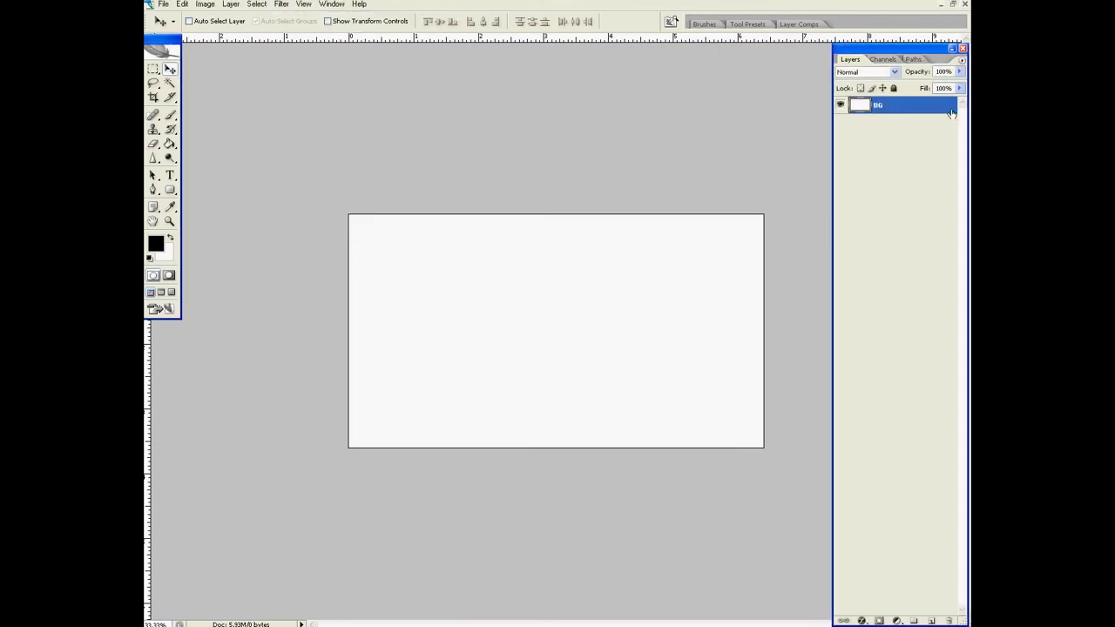
click(281, 7)
mouse_move(344, 105)
click(464, 151)
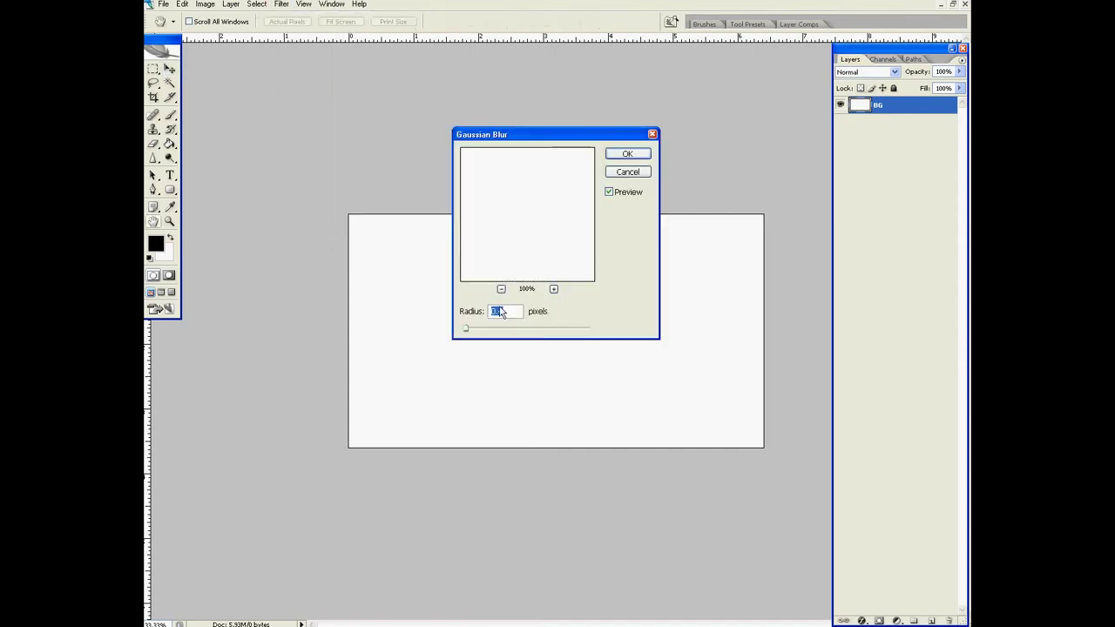
click(628, 171)
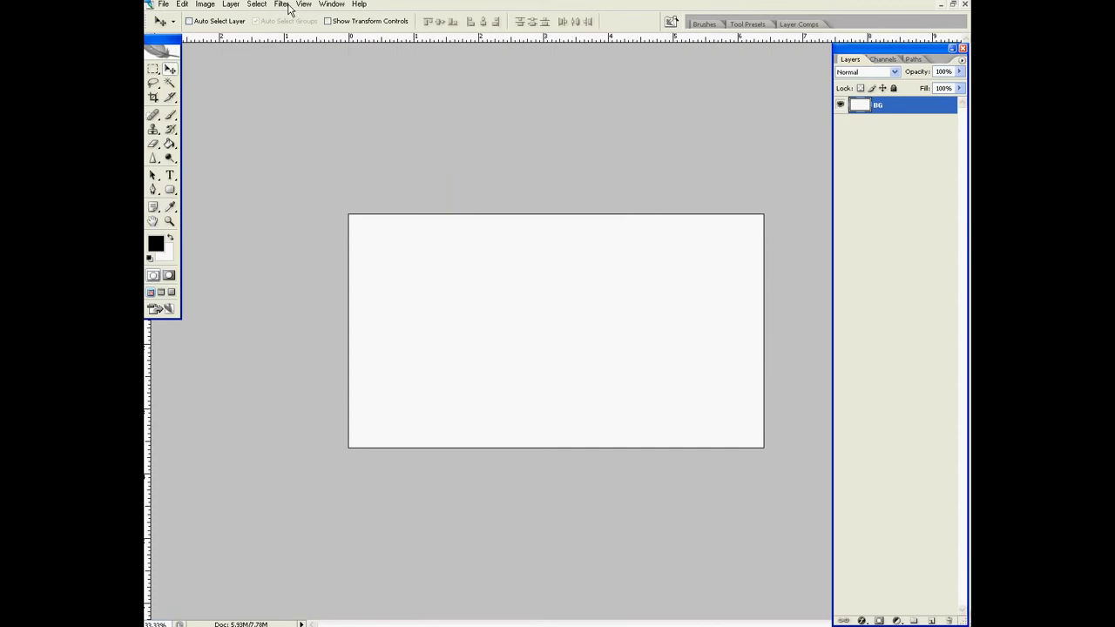
click(283, 5)
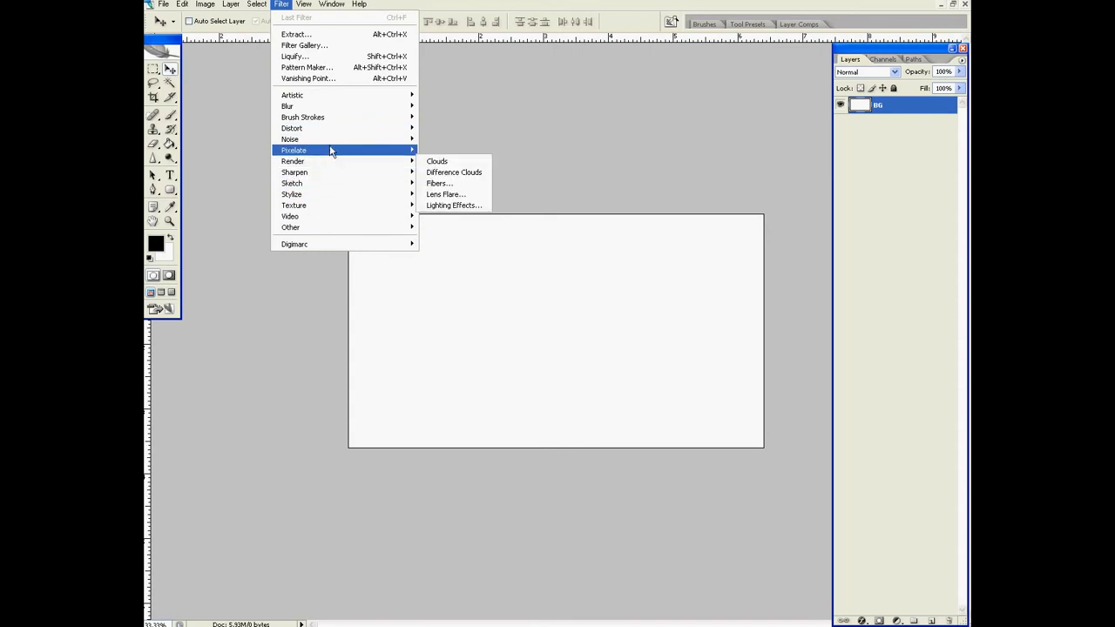
Step: Add 400% monochromatic Gaussian noise to the BG layer
mouse_move(290, 139)
click(479, 142)
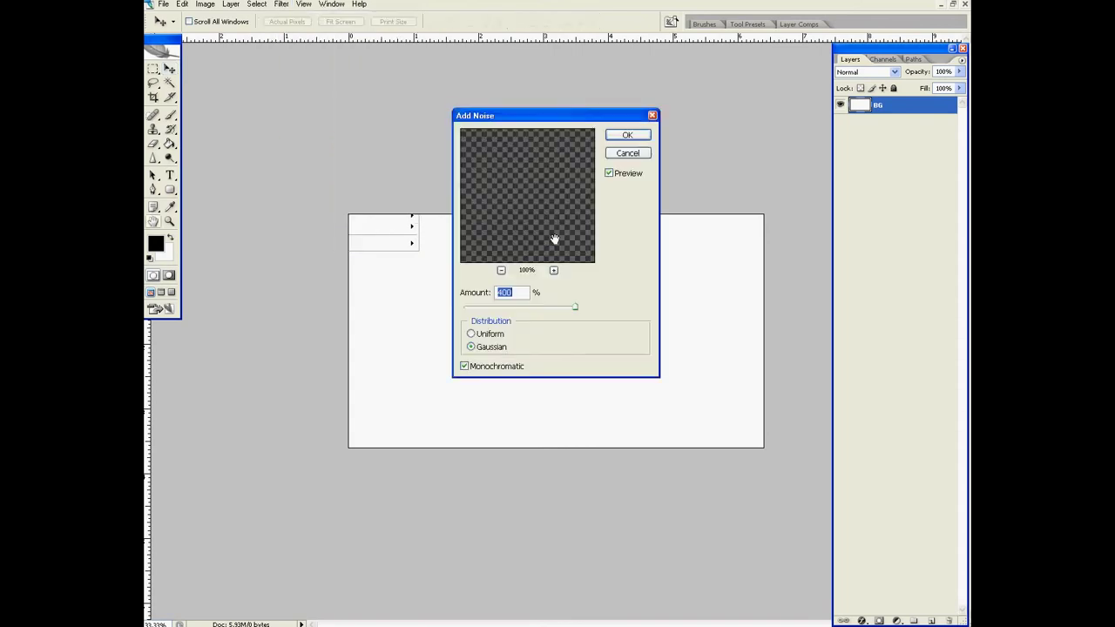
click(628, 135)
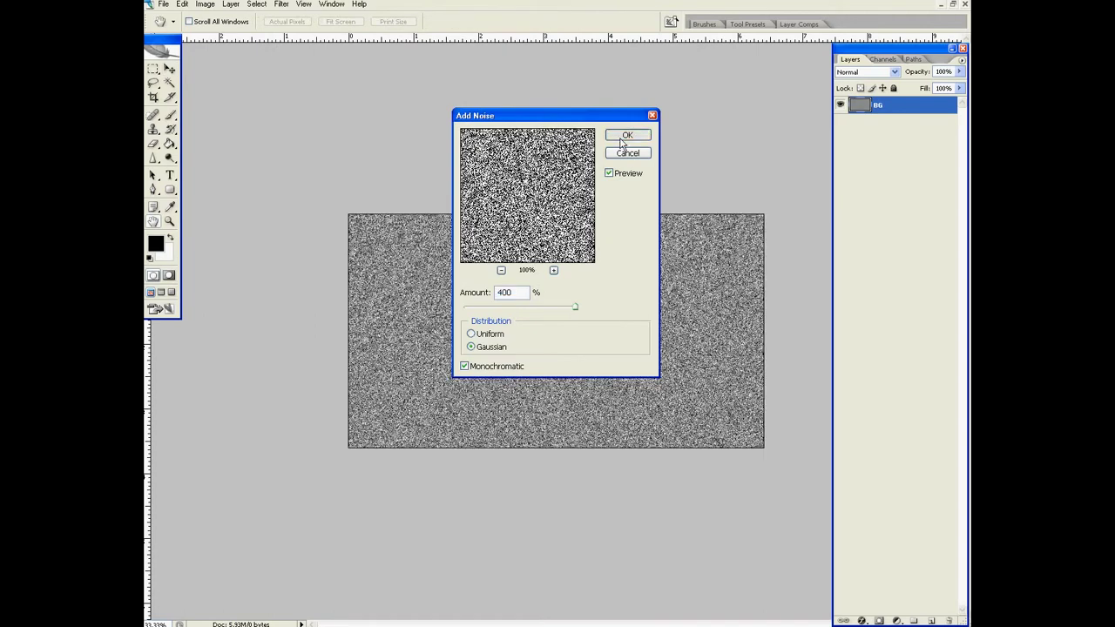
key(v)
Step: Soften the noise with a slight Gaussian Blur
click(280, 5)
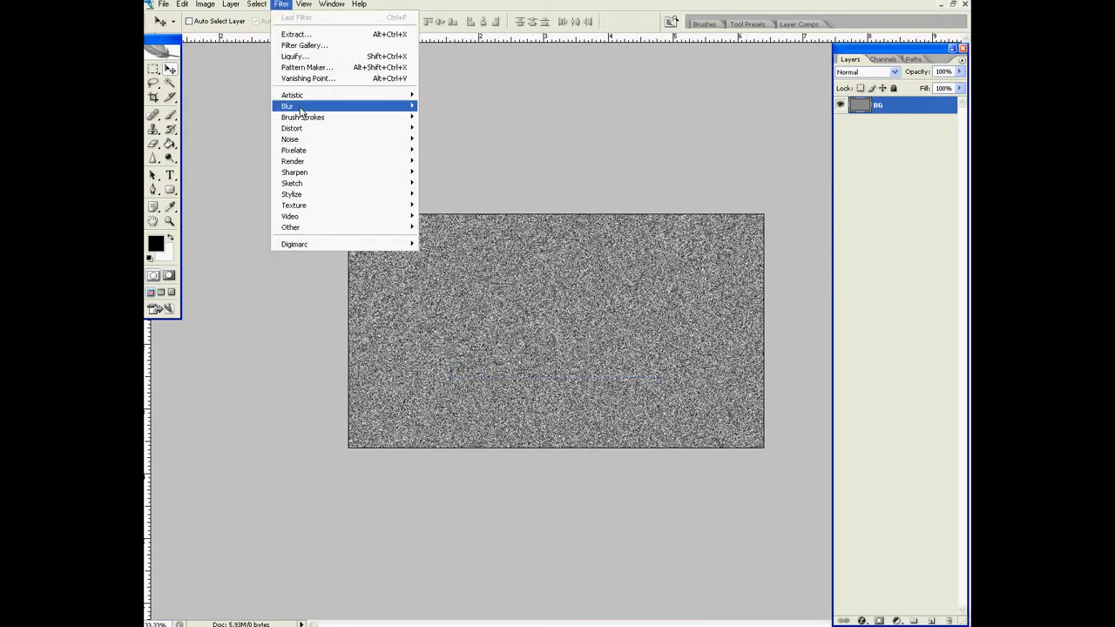
mouse_move(288, 106)
click(450, 159)
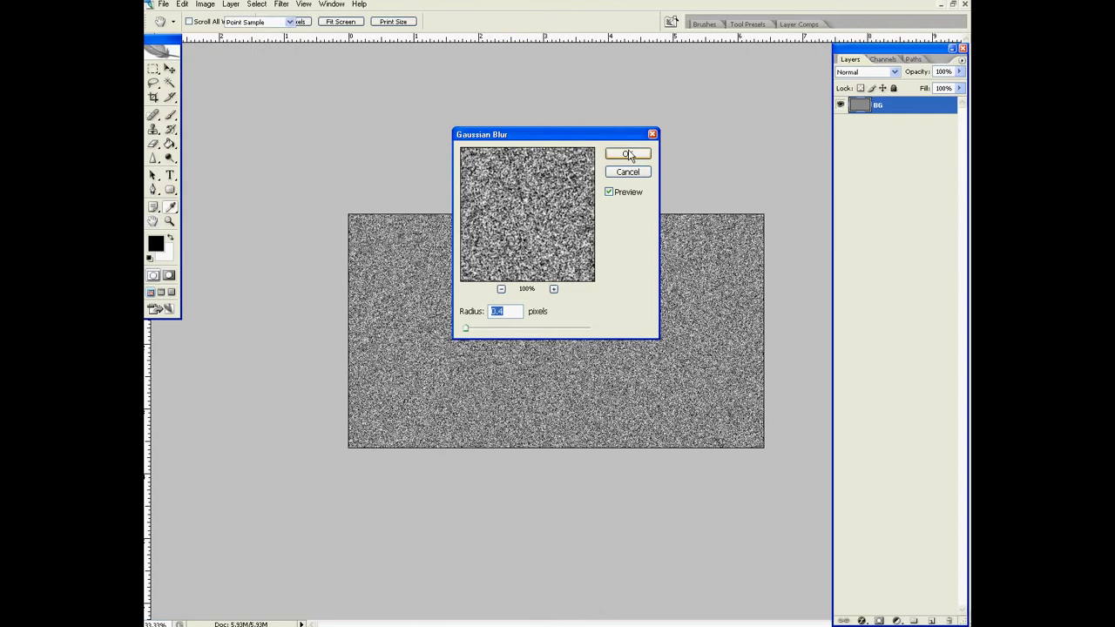
click(626, 154)
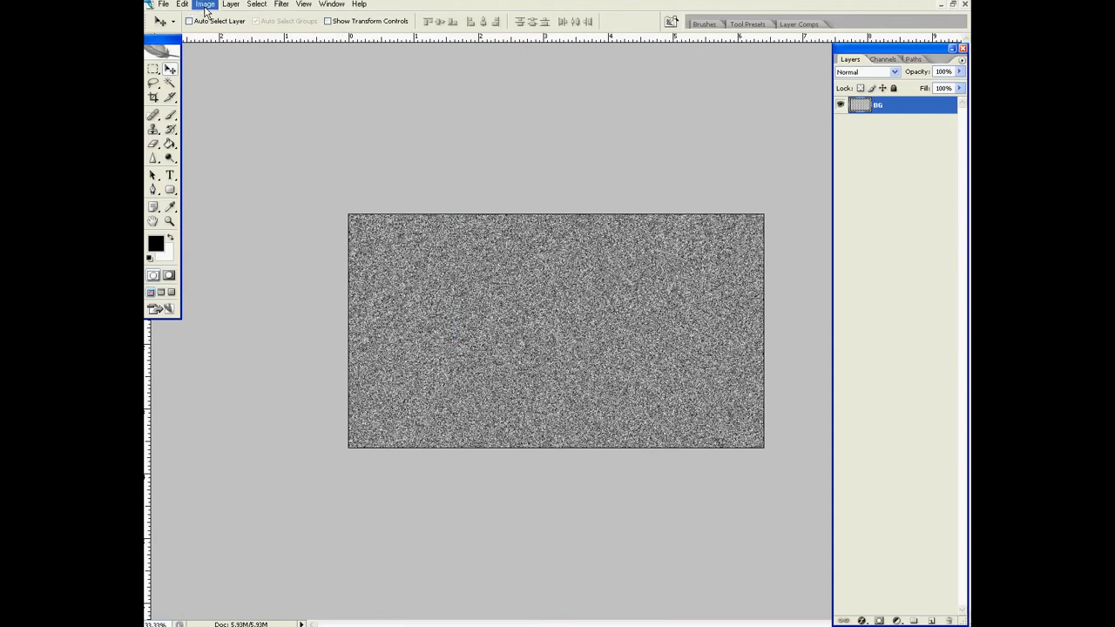
Step: Apply Levels with the black input at 242, leaving sparse white stars on black
click(206, 7)
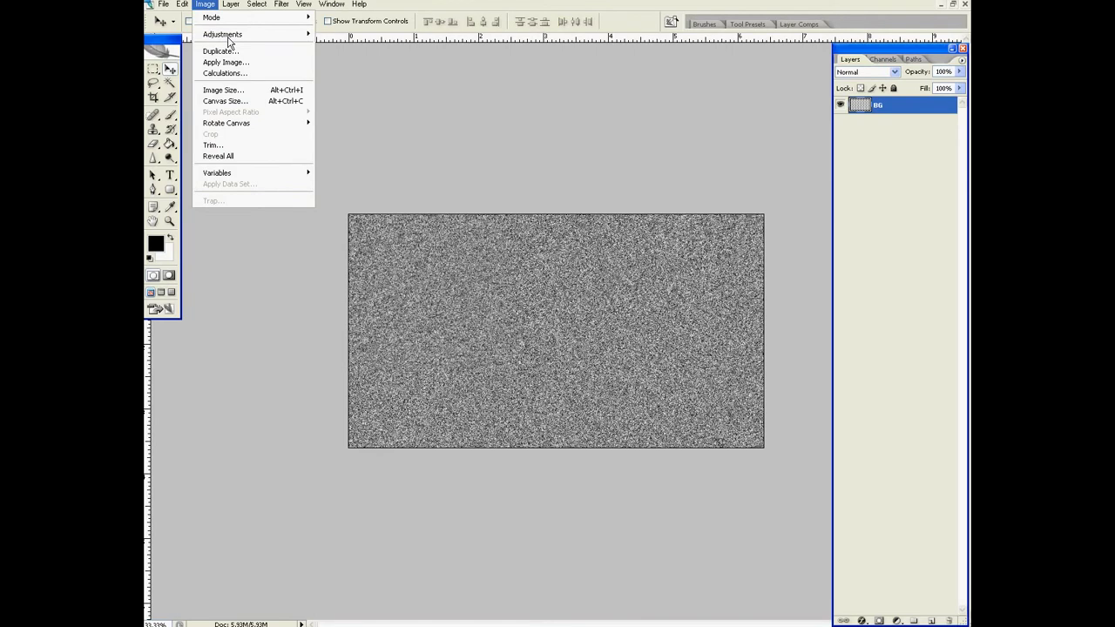
mouse_move(223, 34)
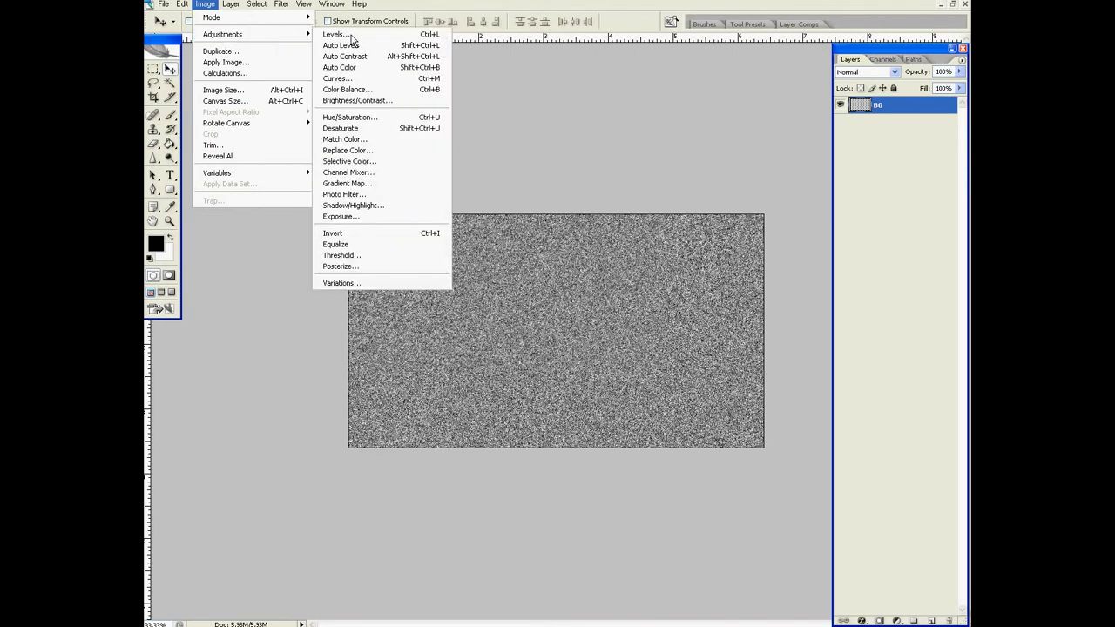
click(348, 36)
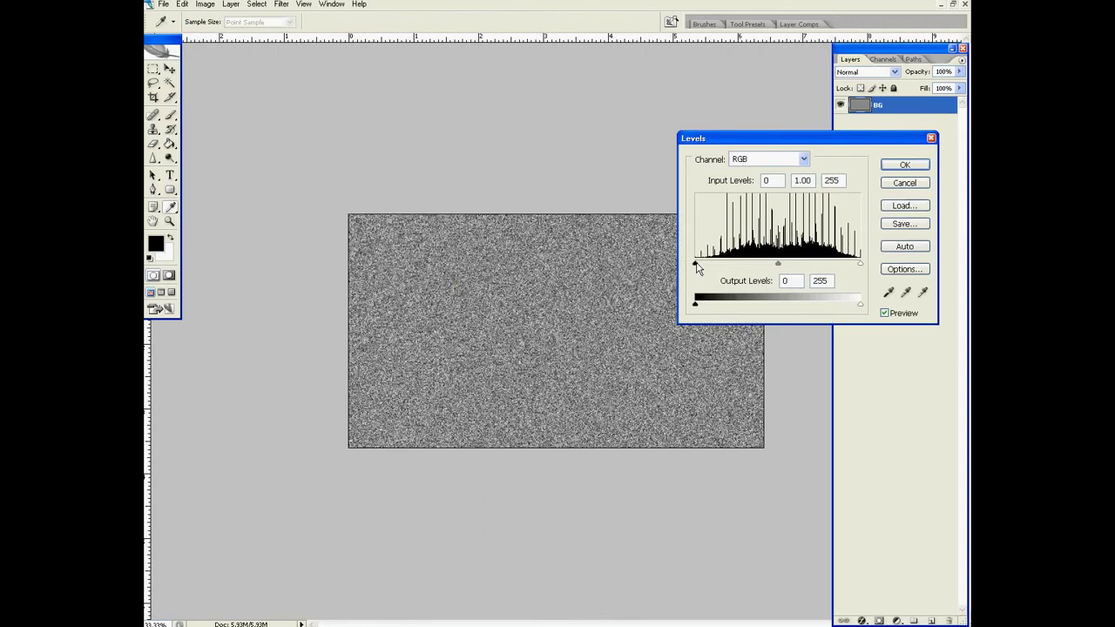
drag(702, 264, 858, 264)
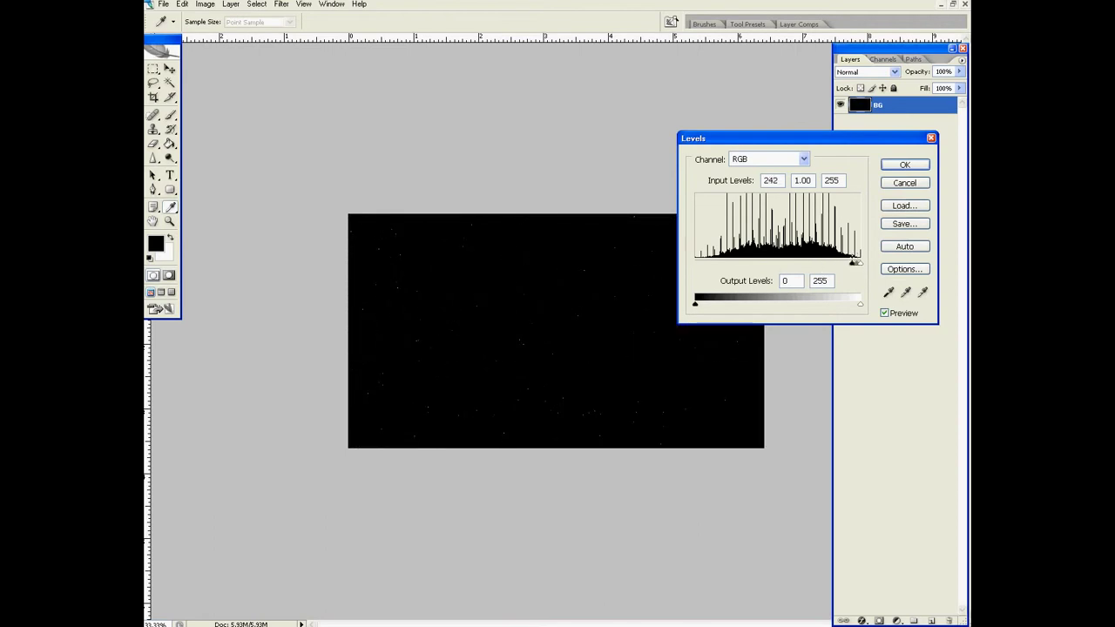
click(904, 164)
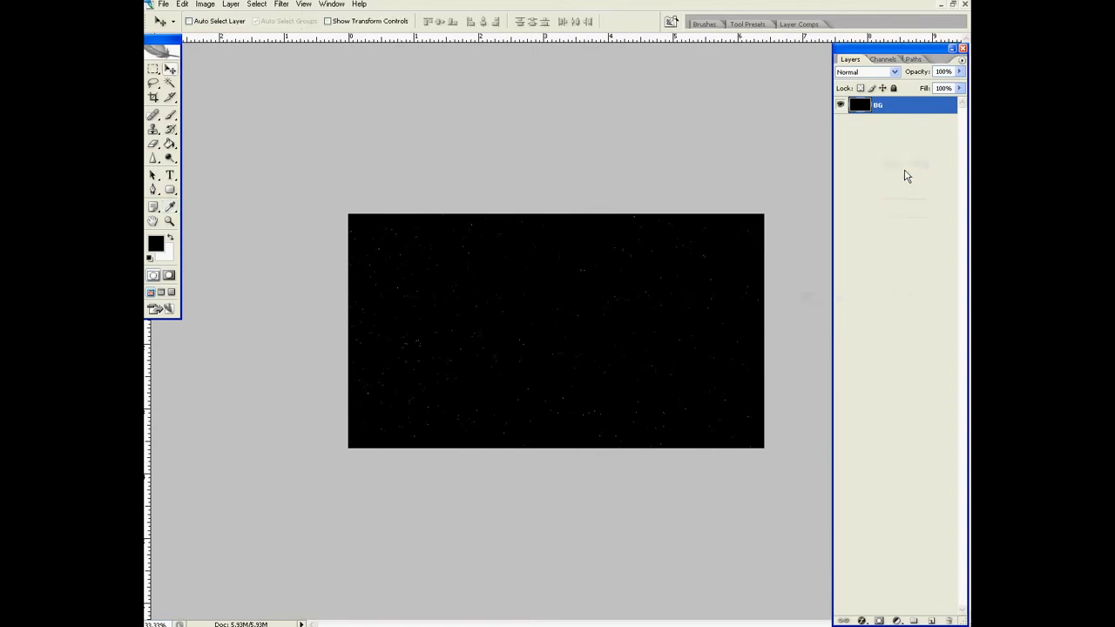
Step: Zoom in and add an empty Layer 1 placed below the BG layer
key(ctrl+plus)
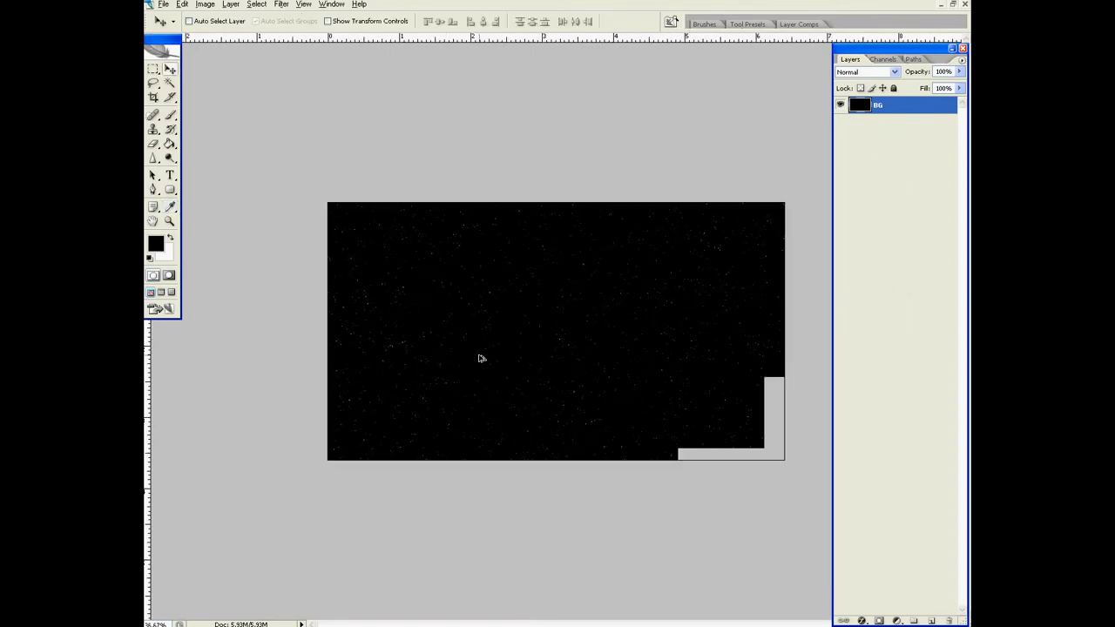
key(ctrl+plus)
key(ctrl+plus)
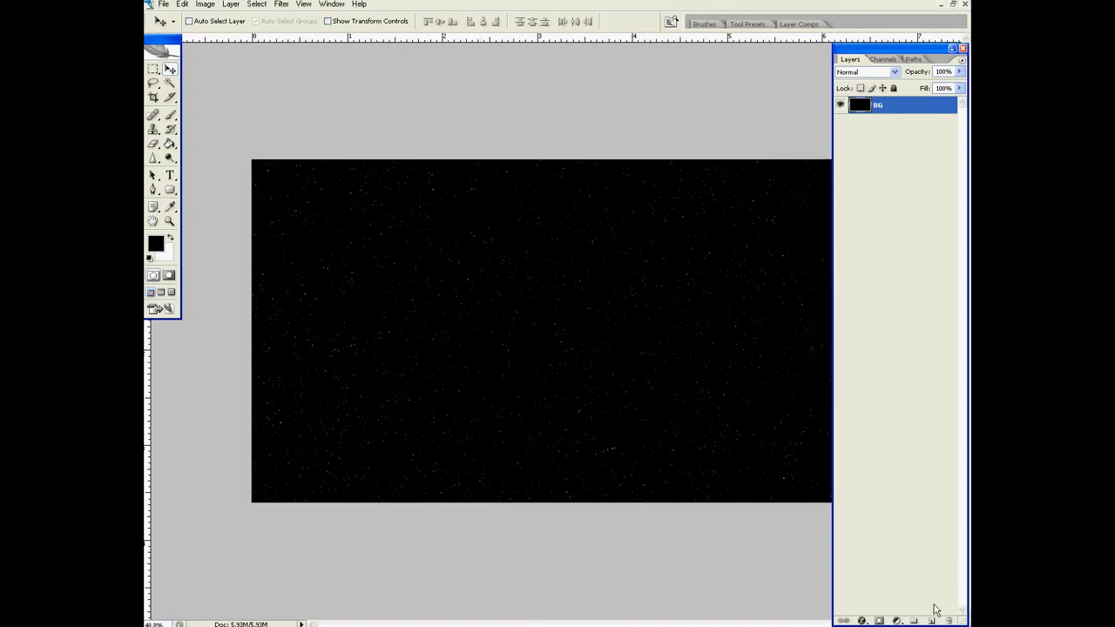
click(931, 619)
drag(901, 104, 910, 154)
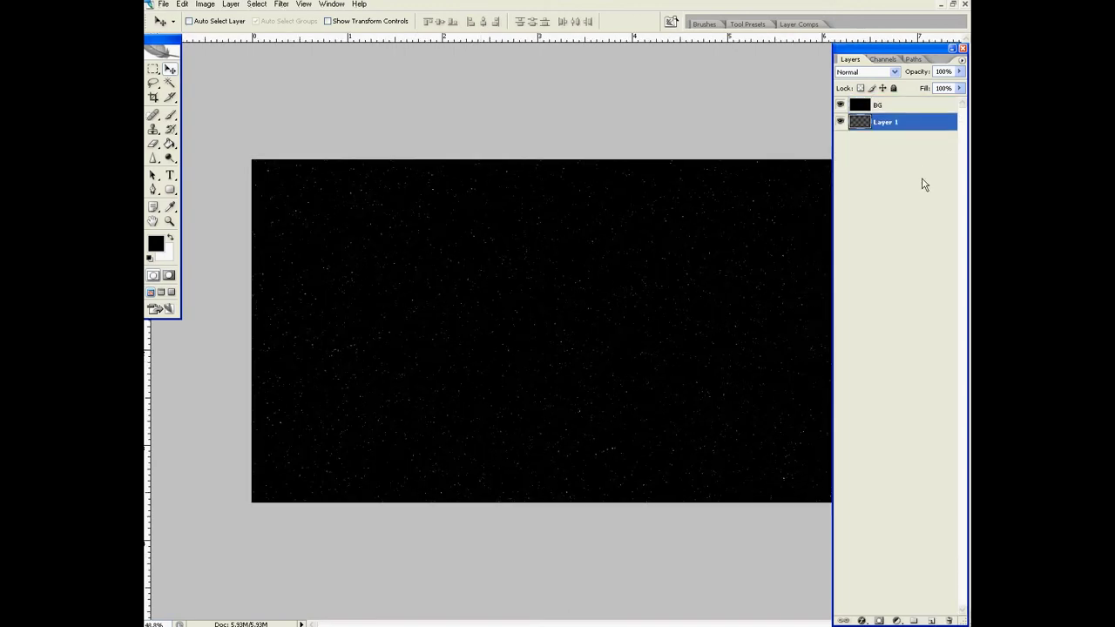
click(903, 108)
click(839, 124)
click(840, 123)
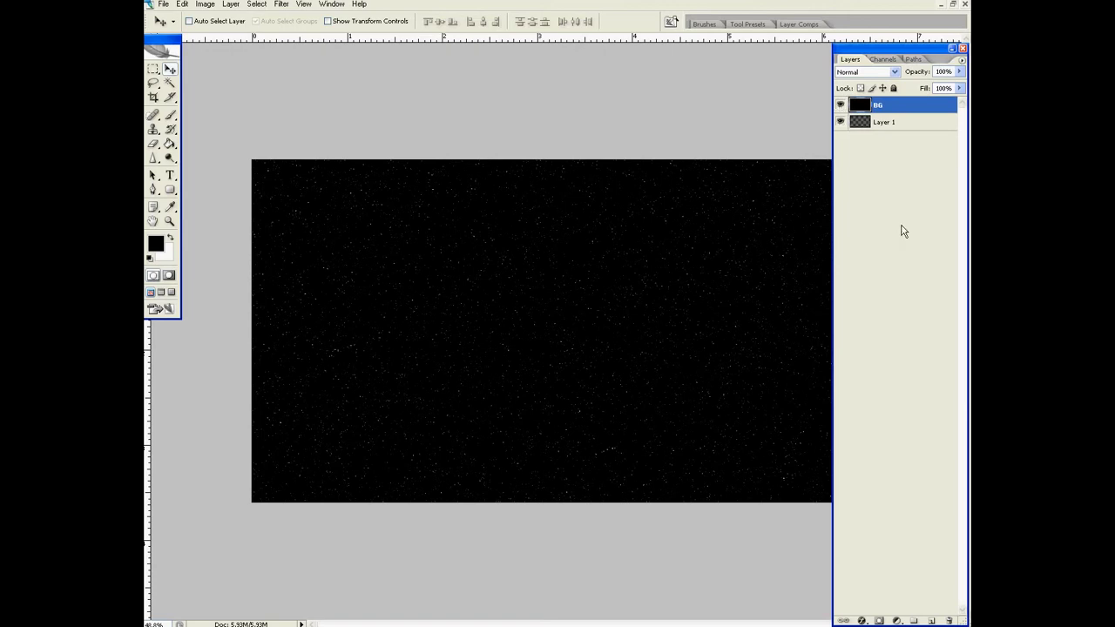
scroll(602, 331, down, 2)
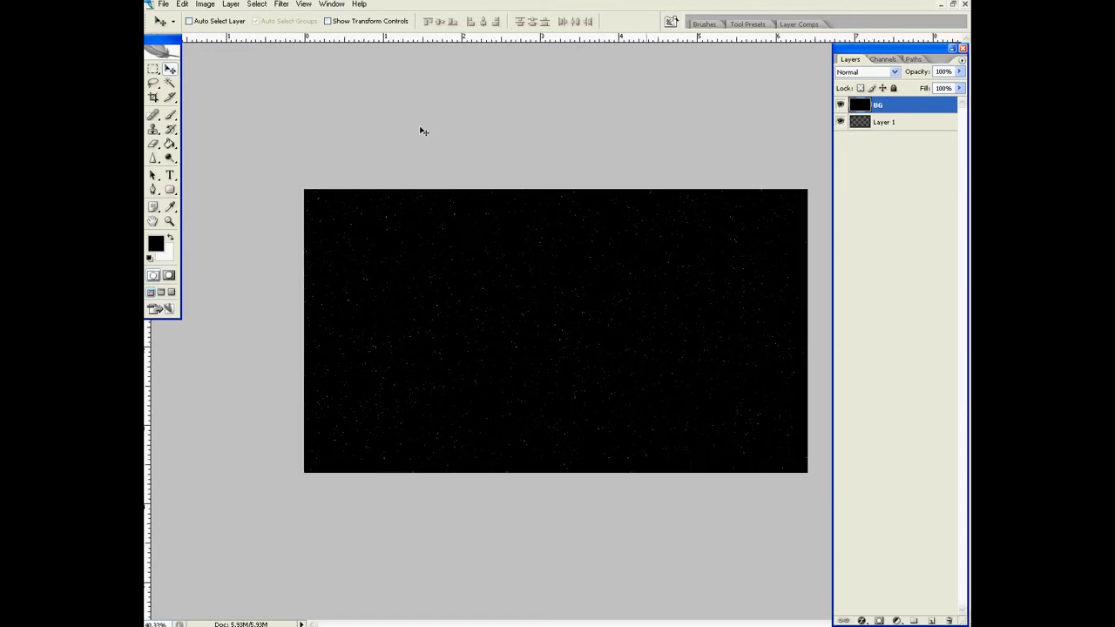
Step: Choose the Custom Shape tool with the solid filled circle shape
click(170, 190)
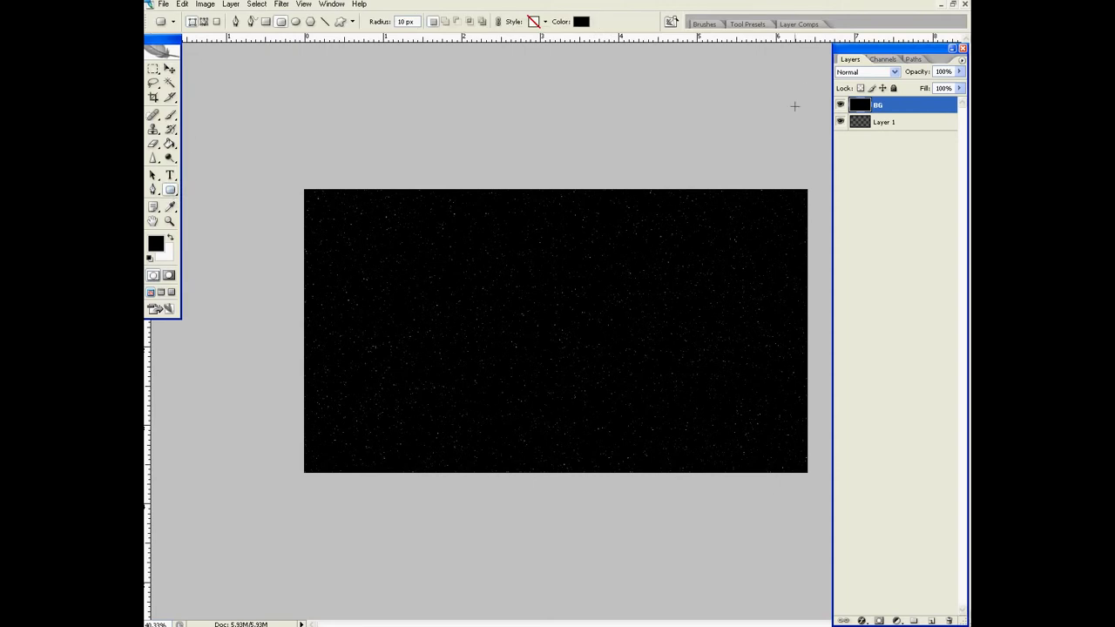
click(342, 22)
click(414, 22)
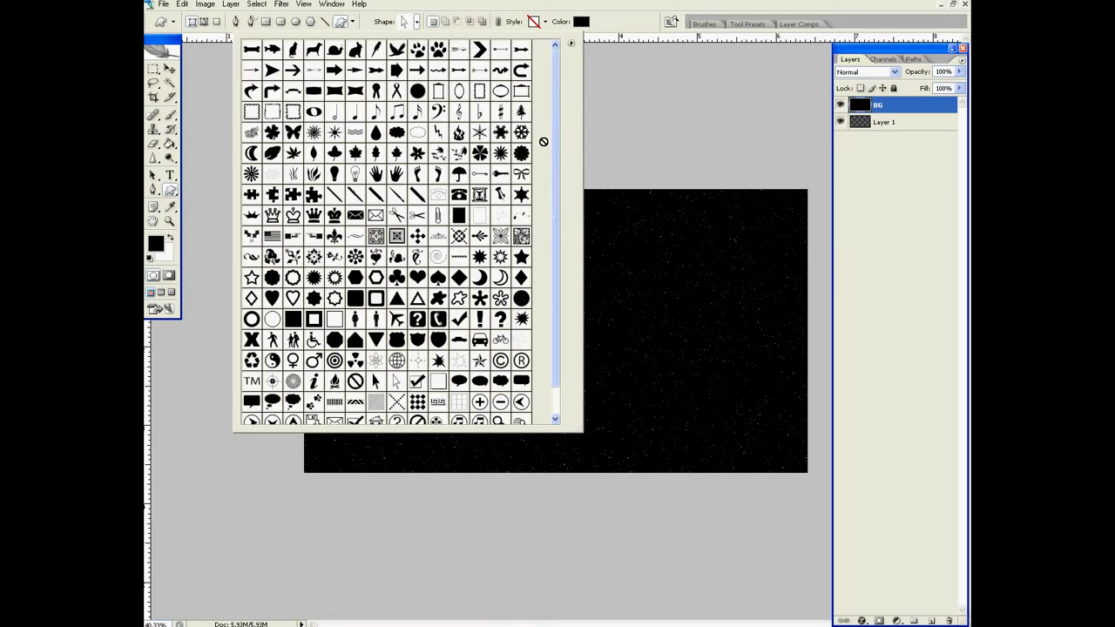
scroll(560, 213, down, 1)
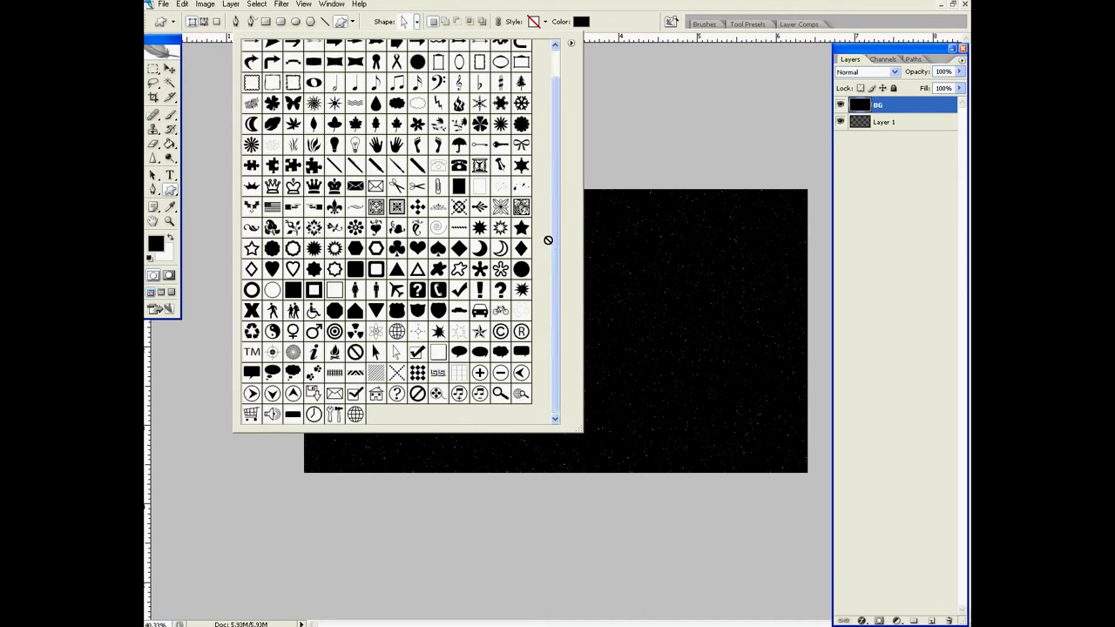
click(522, 270)
click(629, 22)
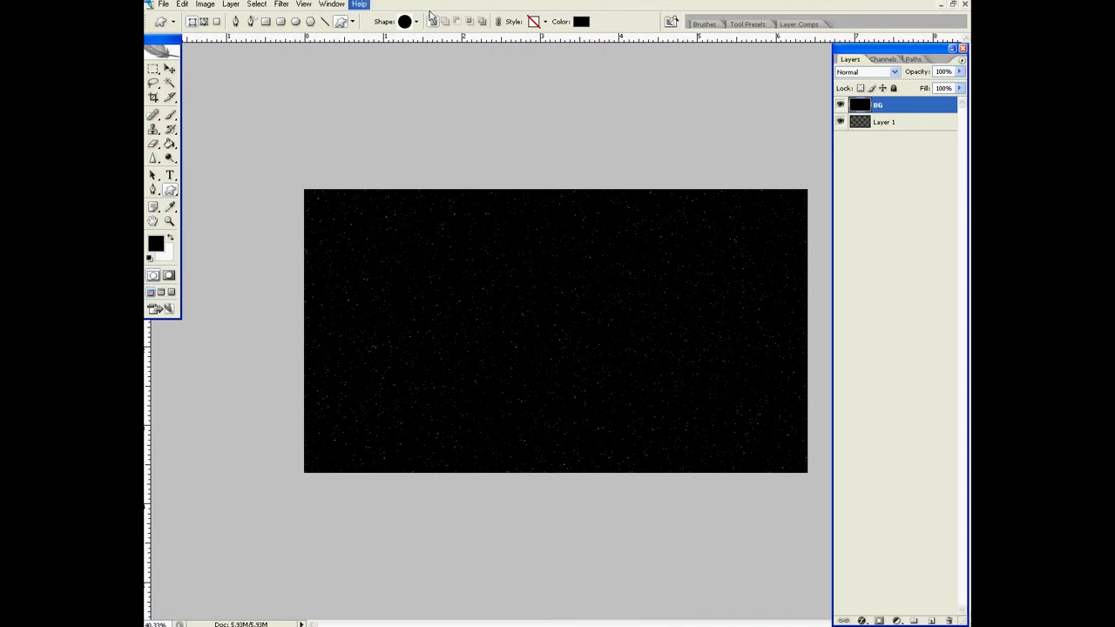
Step: Set the shape fill colour to pure white
click(580, 21)
drag(731, 149, 611, 36)
click(908, 56)
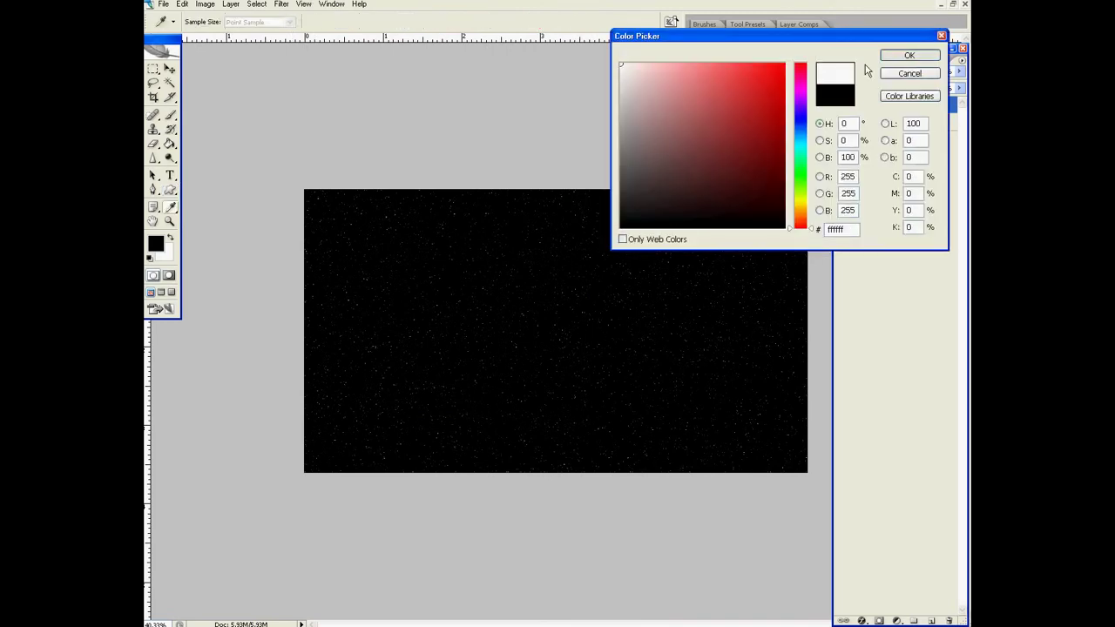
key(u)
Step: Draw a large circle in the middle of the starfield and nudge it up-left
drag(442, 245, 668, 460)
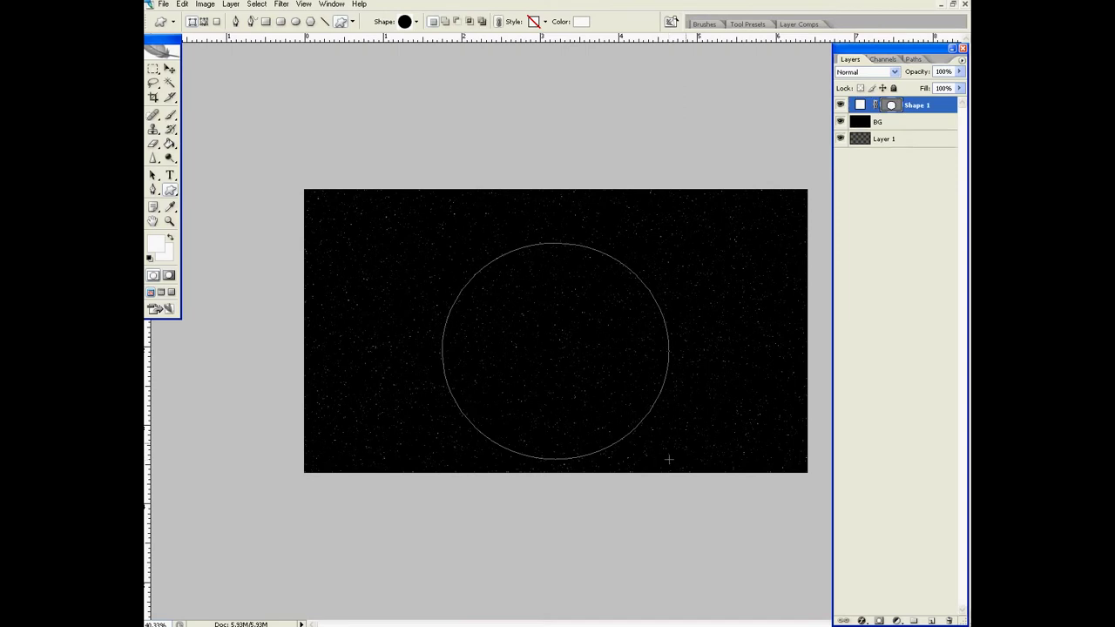
key(v)
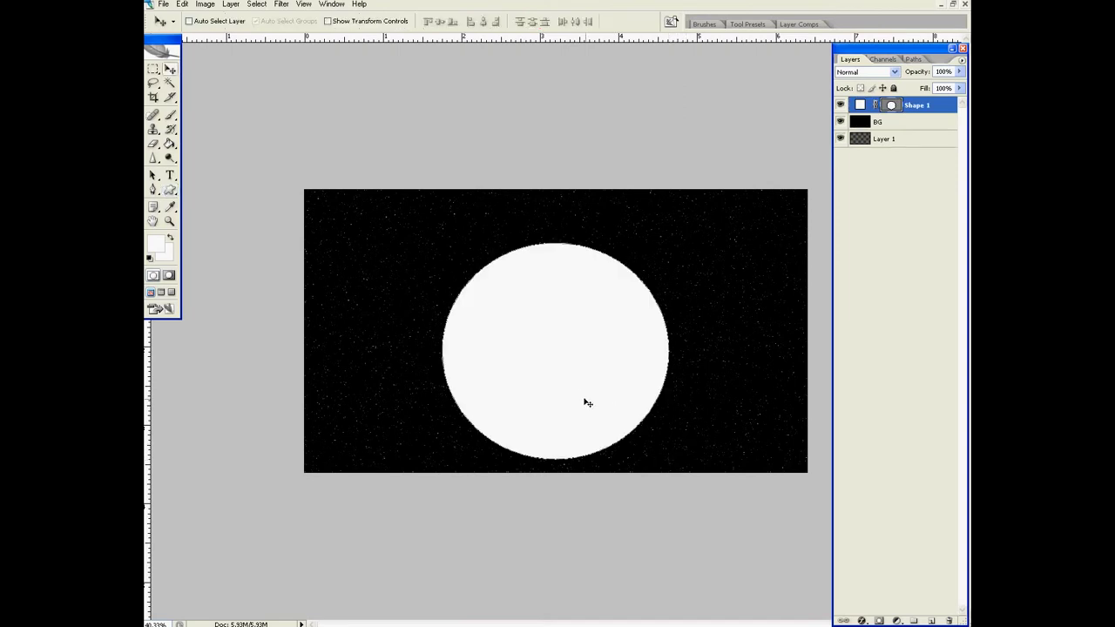
drag(585, 402, 575, 381)
click(847, 360)
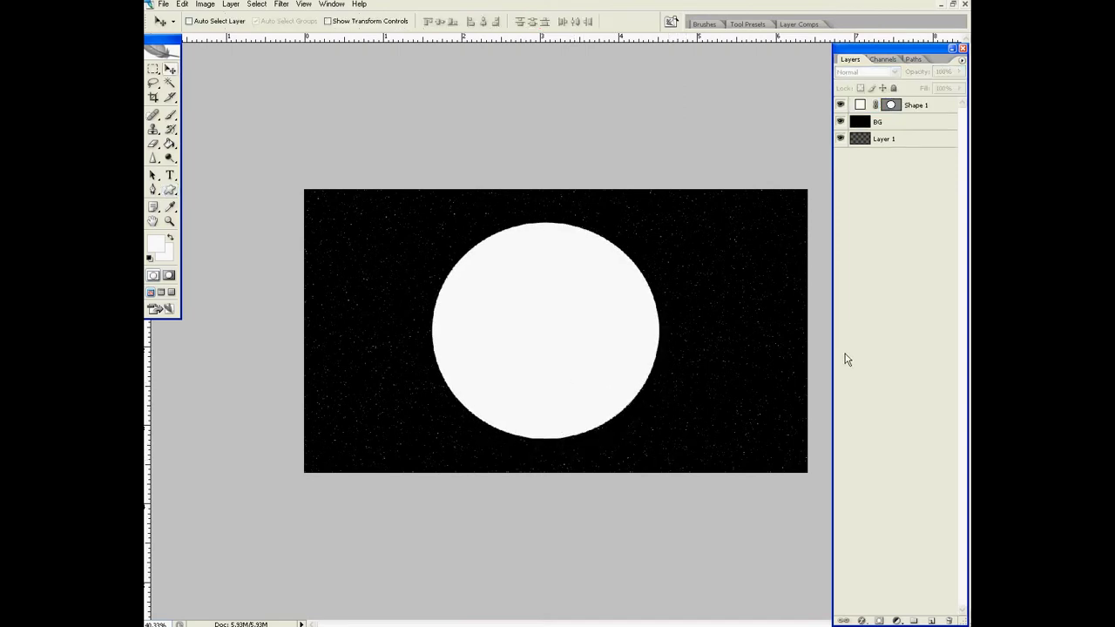
Step: Add a Gradient Overlay to Shape 1 with its left stop set to dark blue
right_click(928, 108)
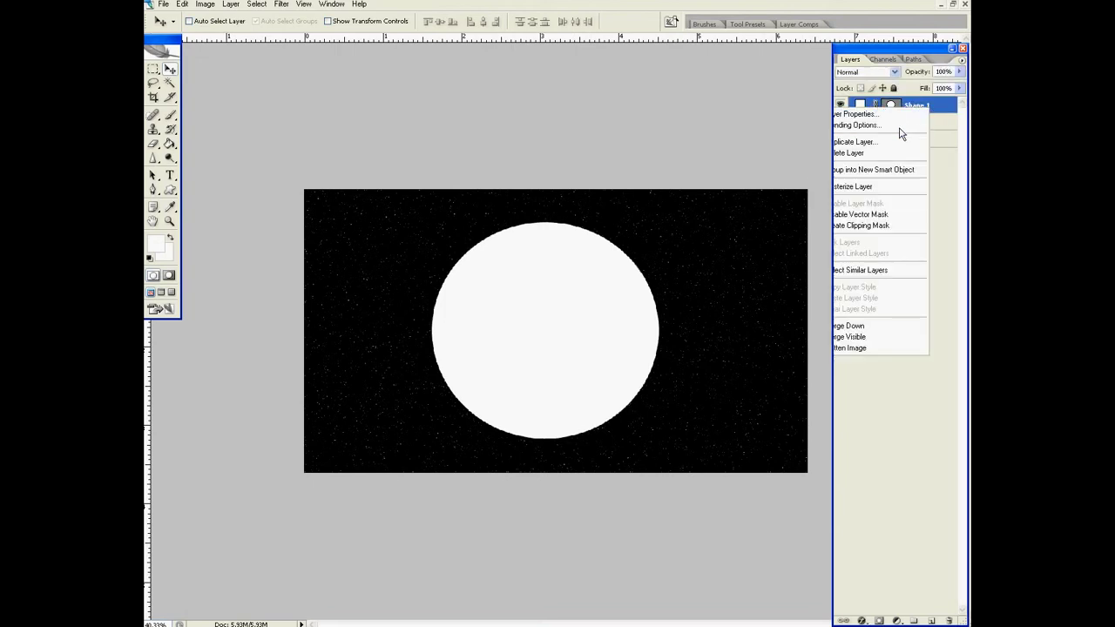
click(898, 127)
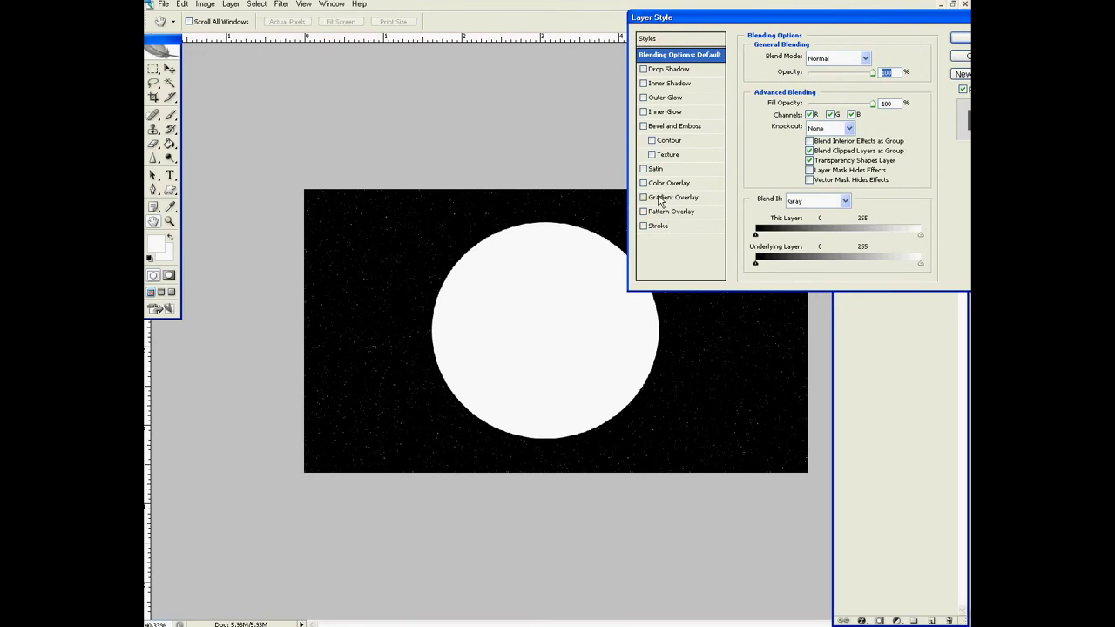
click(659, 199)
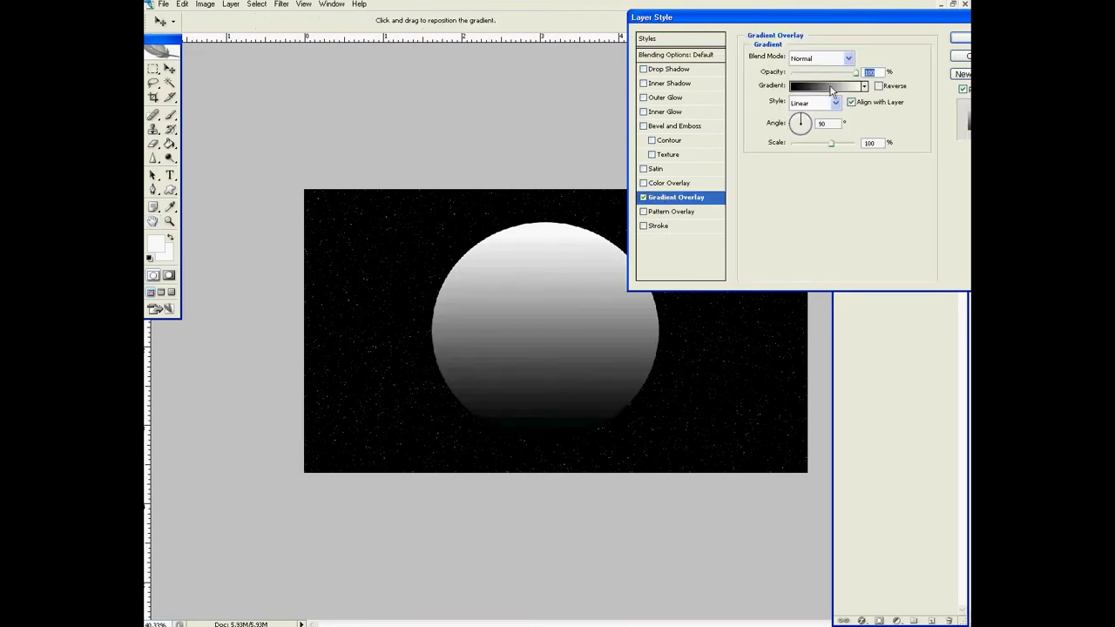
click(830, 87)
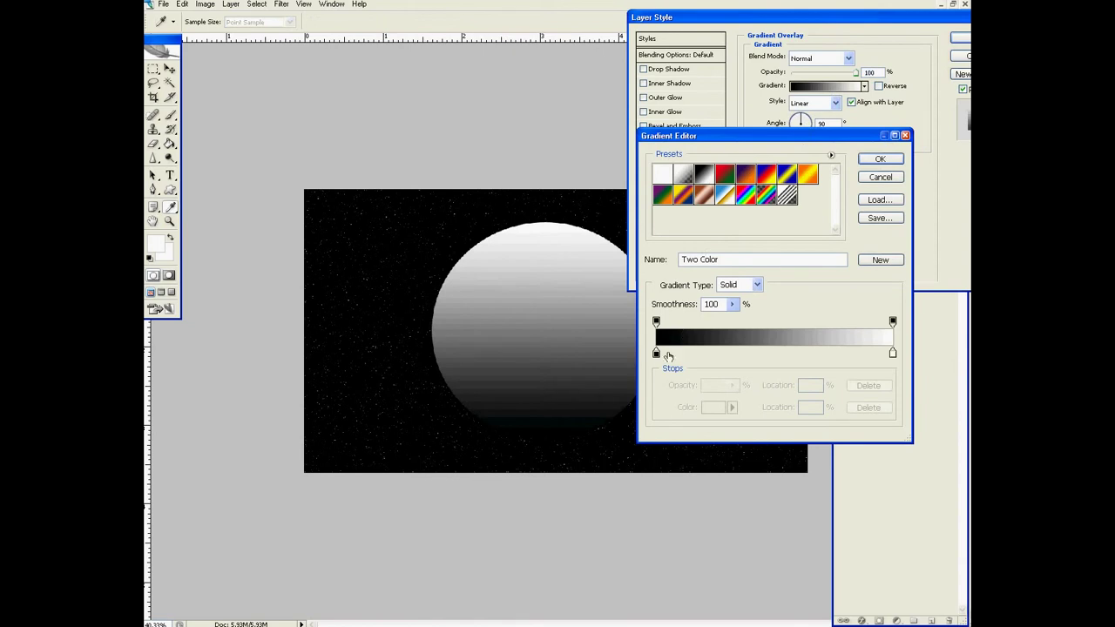
click(656, 354)
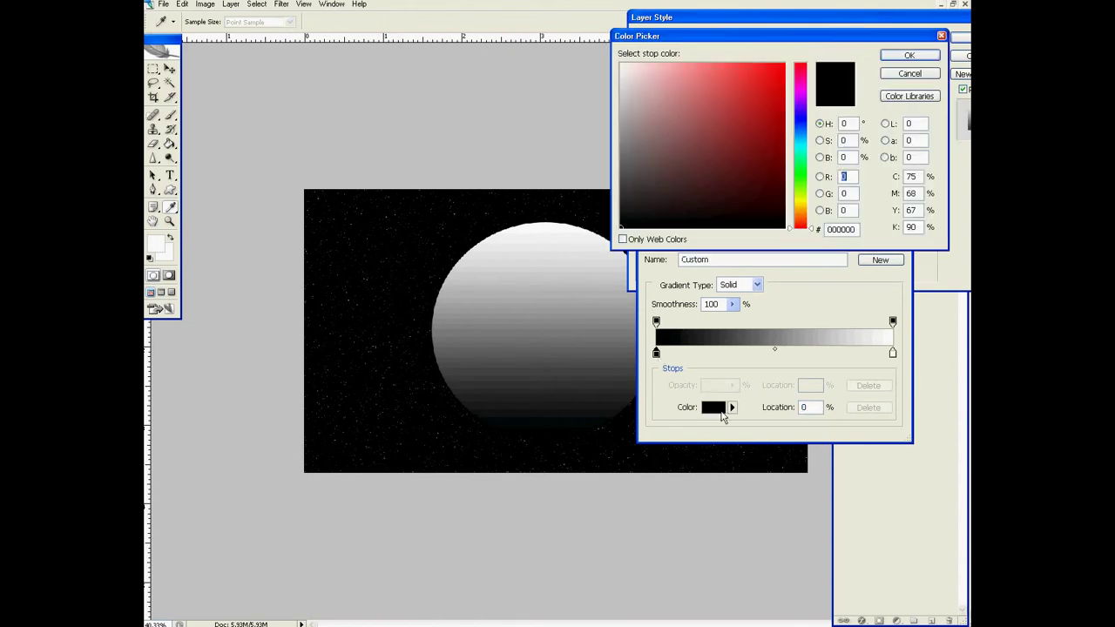
mouse_move(803, 200)
mouse_down()
mouse_move(803, 130)
mouse_move(775, 105)
mouse_up()
click(772, 145)
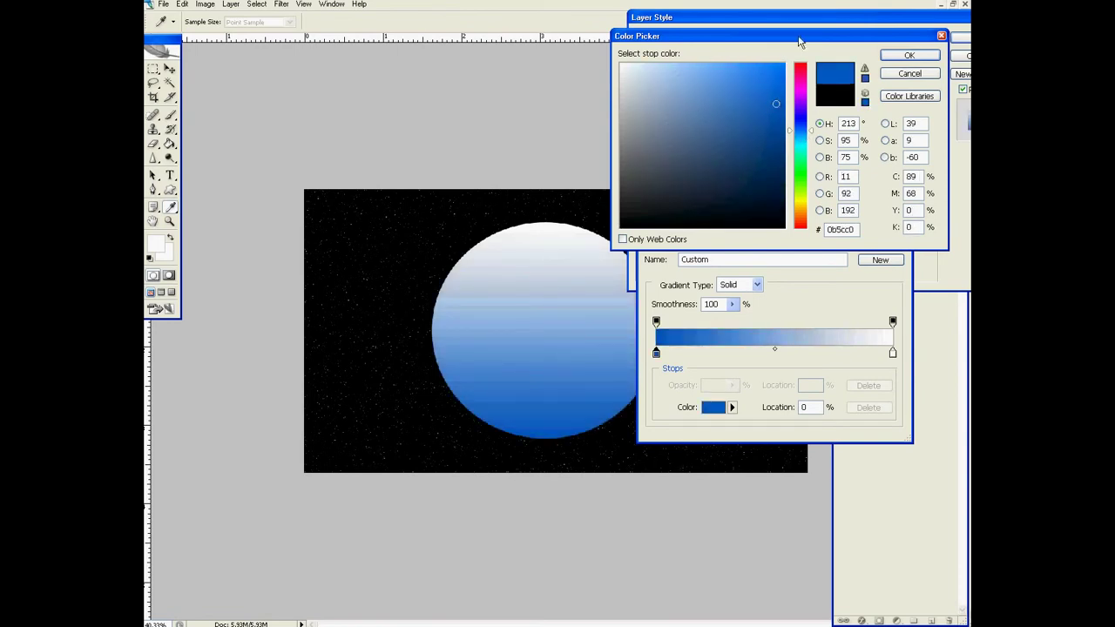
click(909, 55)
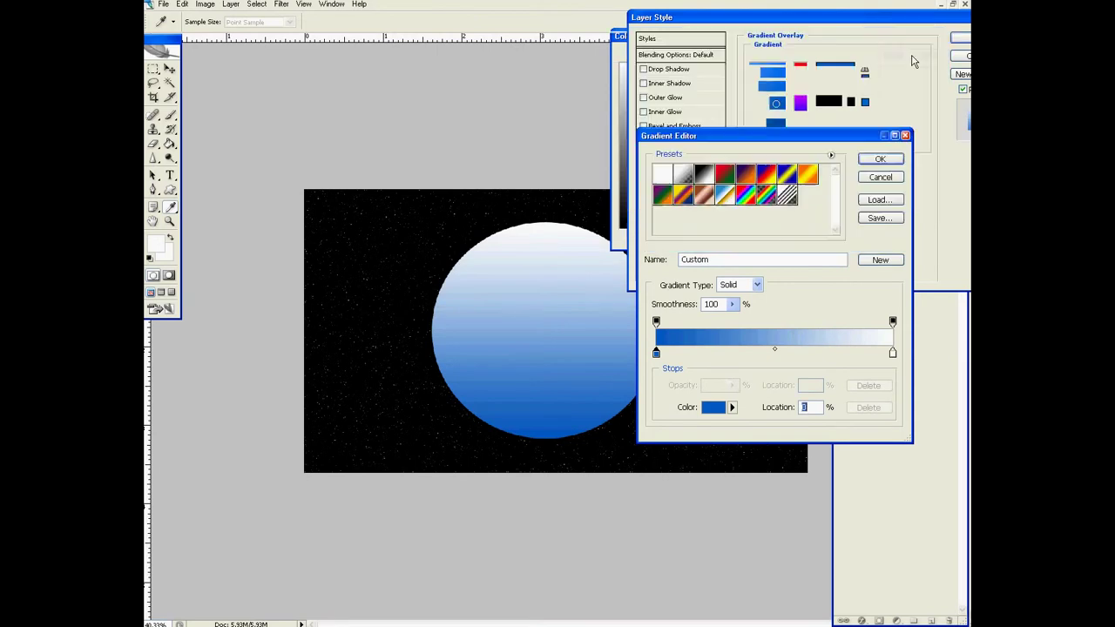
Step: Make the right stop bright blue, reverse the gradient and scale it to 150%
click(892, 353)
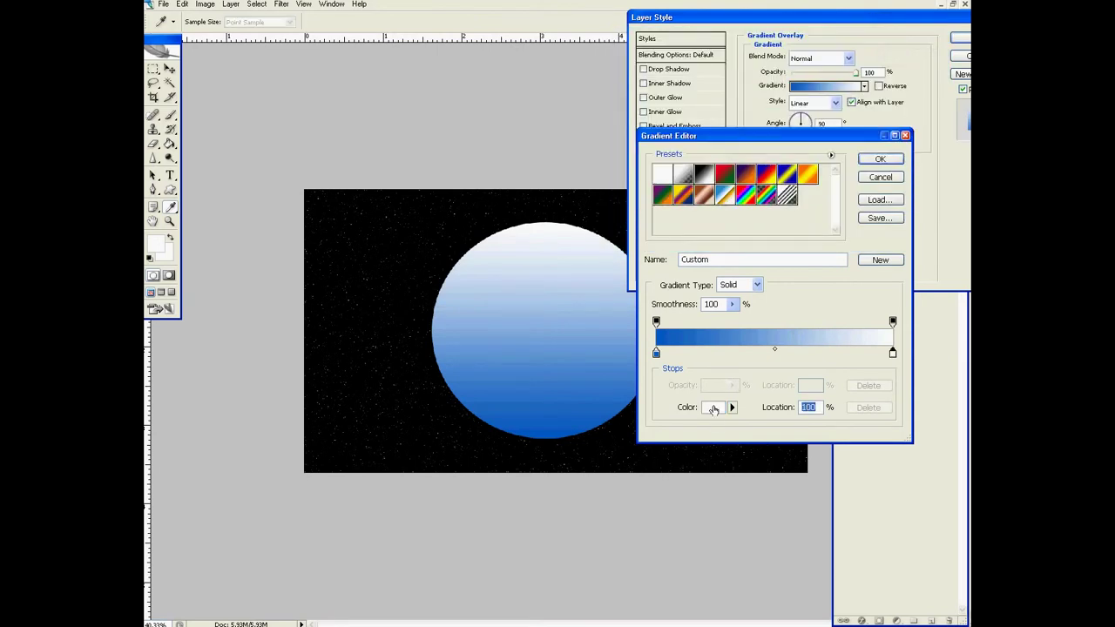
click(712, 407)
mouse_move(796, 157)
mouse_down()
mouse_move(797, 120)
mouse_move(781, 82)
mouse_up()
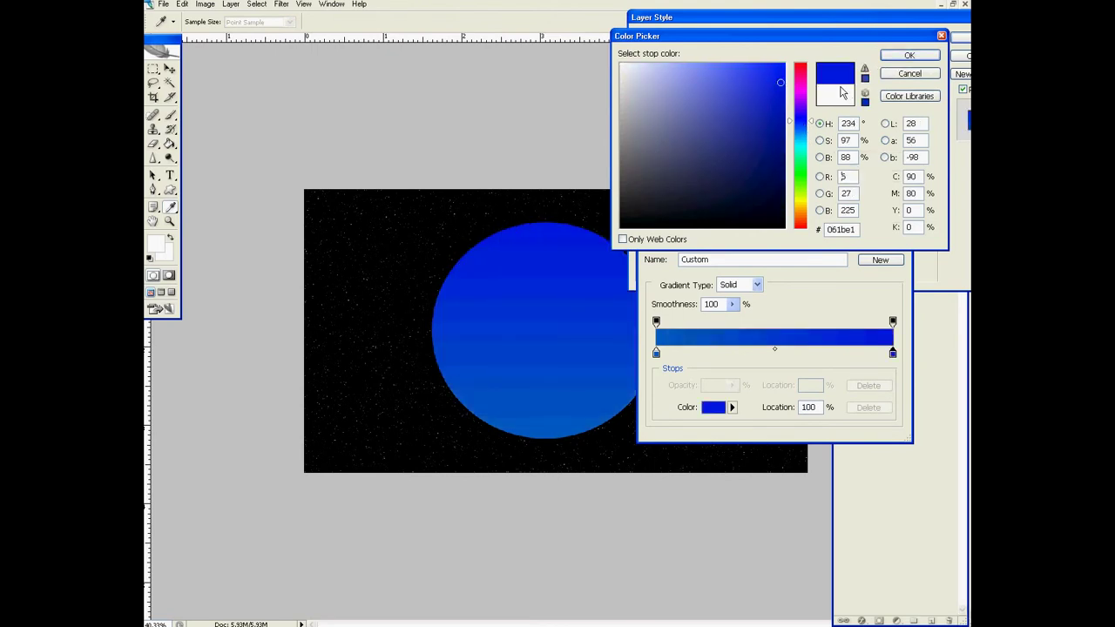
click(908, 55)
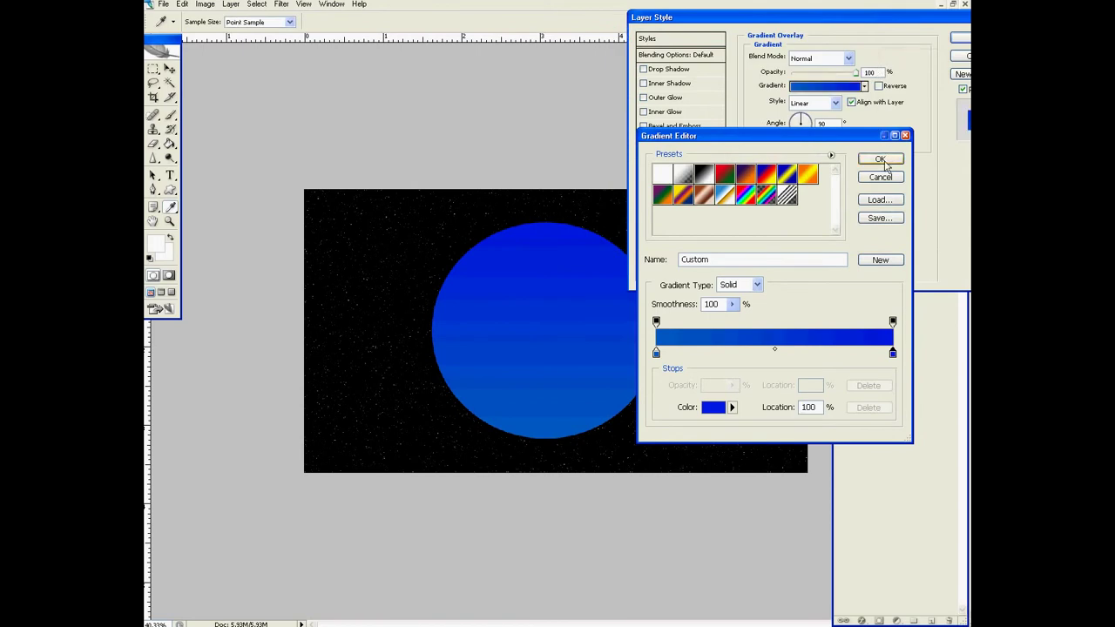
click(880, 159)
click(878, 86)
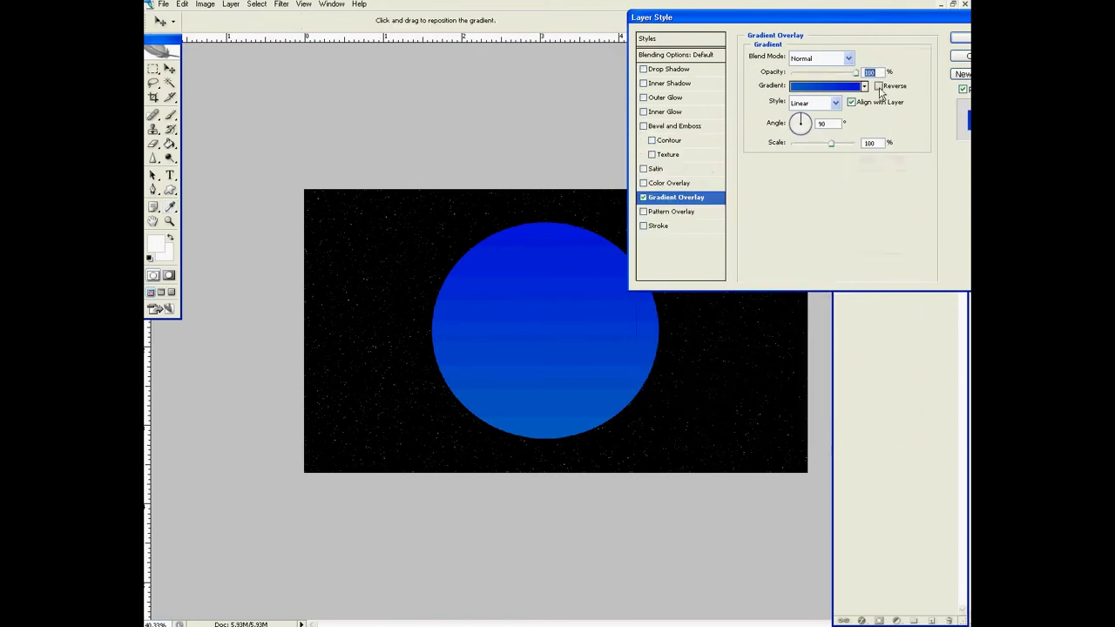
drag(831, 145, 857, 145)
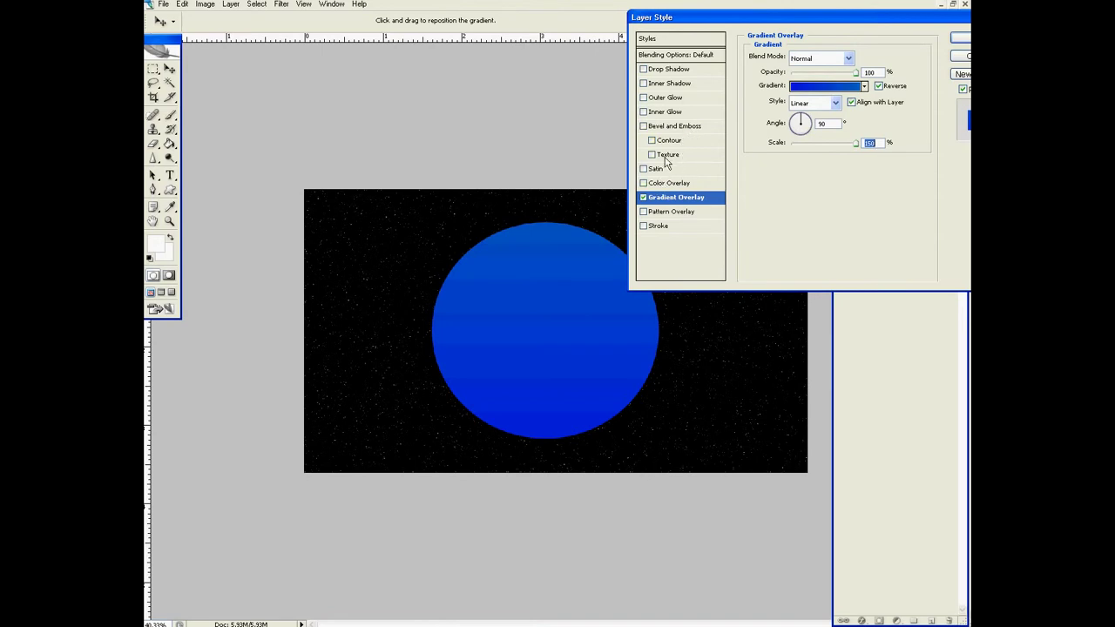
Step: Enable Outer and Inner Glow, giving the inner glow a wider bright cyan colour
click(643, 113)
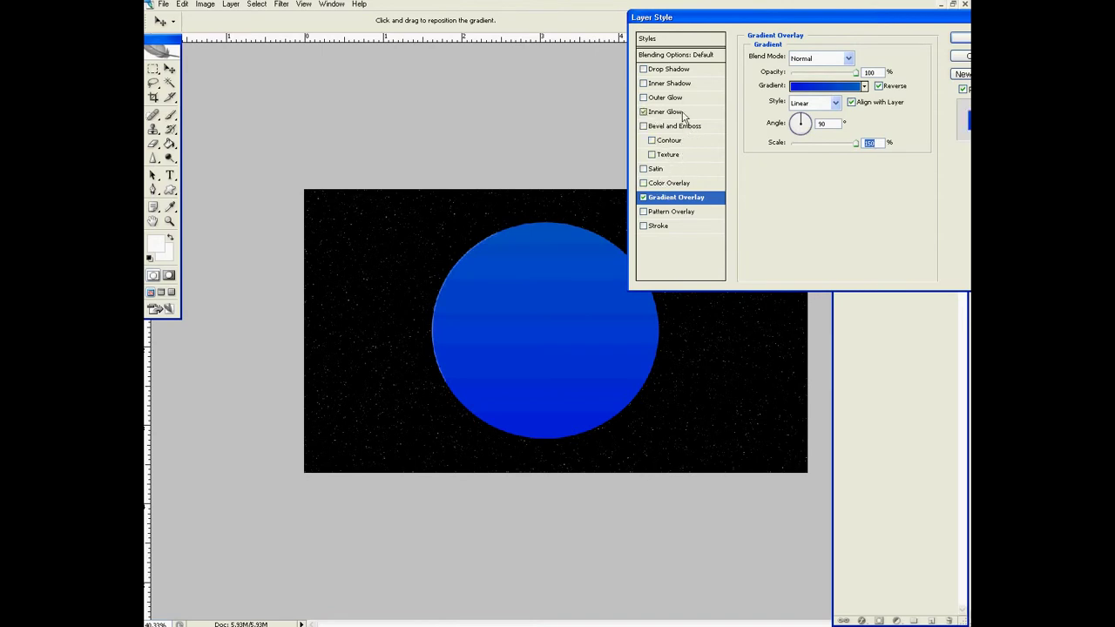
click(643, 97)
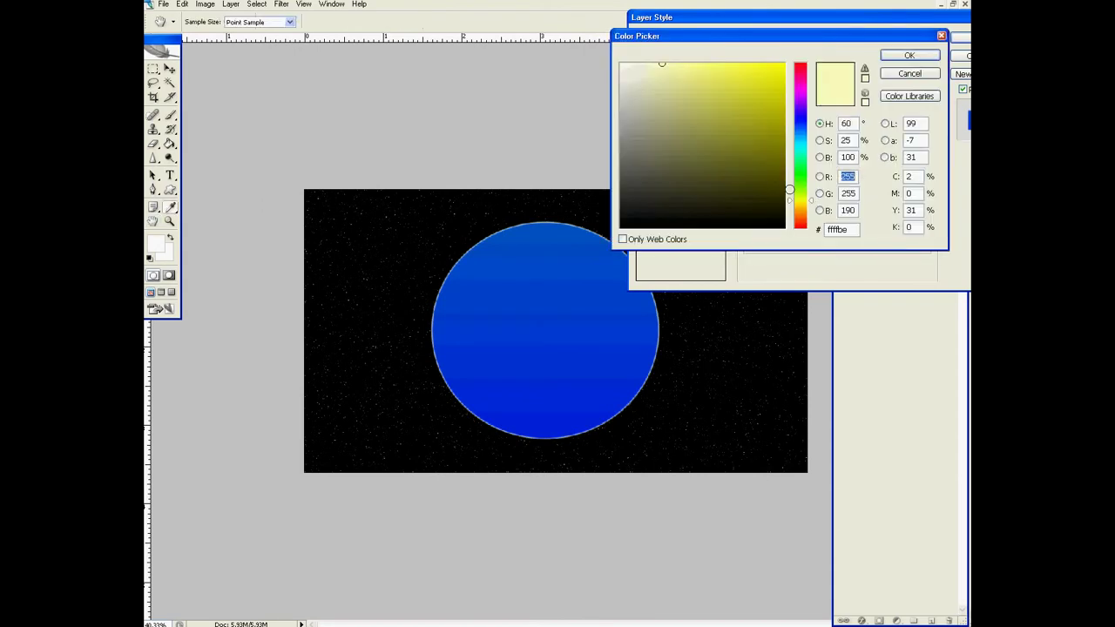
click(801, 160)
drag(803, 159, 803, 152)
click(778, 68)
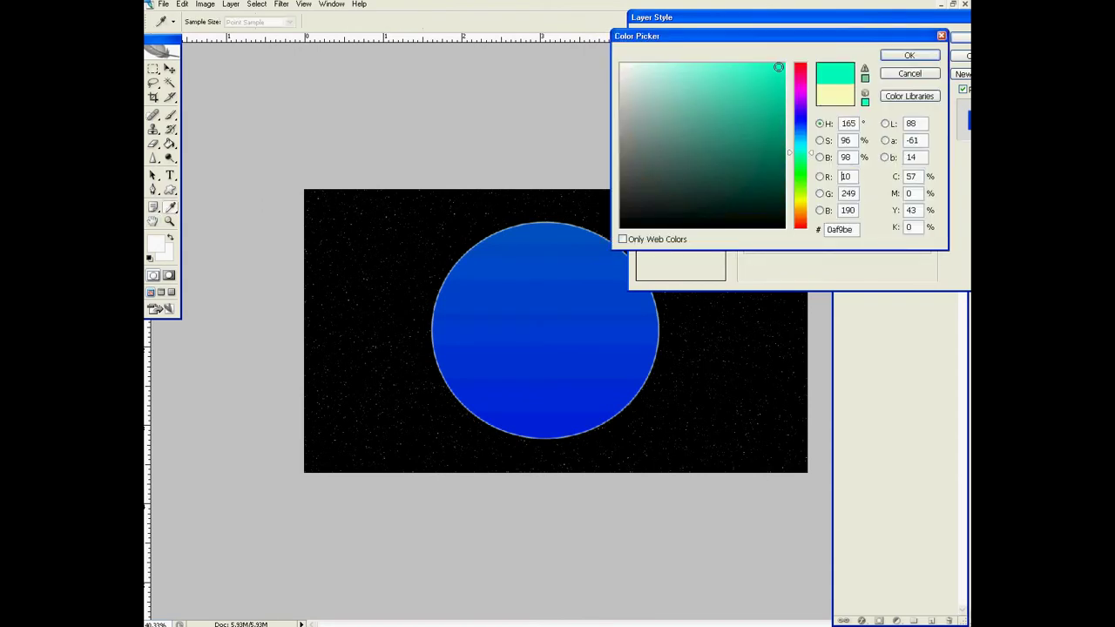
click(907, 56)
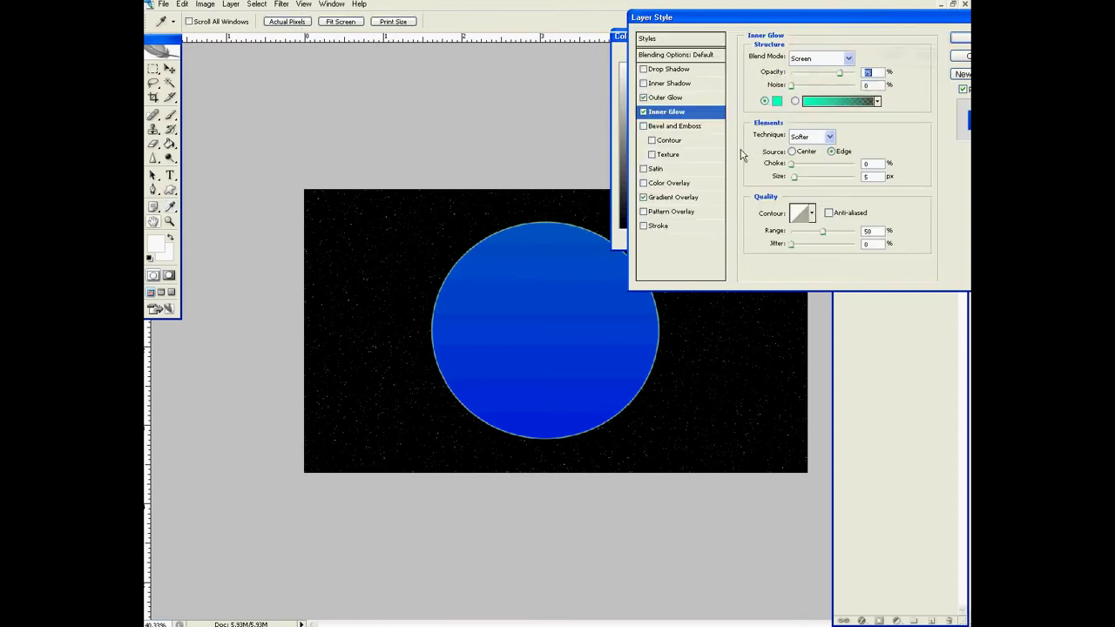
drag(796, 178, 800, 177)
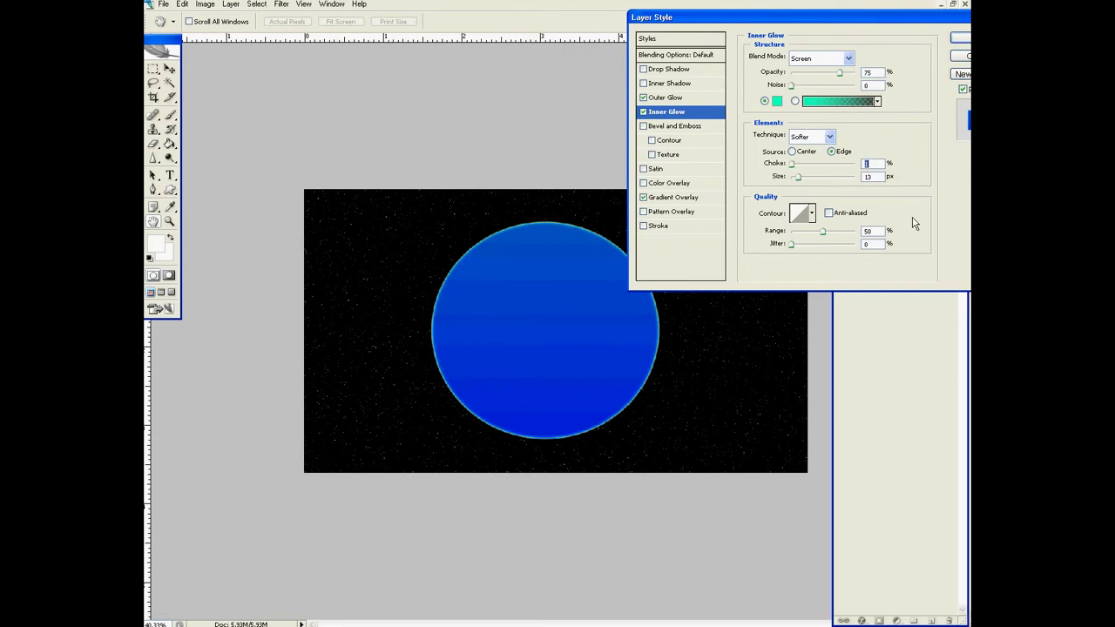
Step: Make the outer glow teal, enlarge it with spread 3, and enable Drop Shadow
click(684, 98)
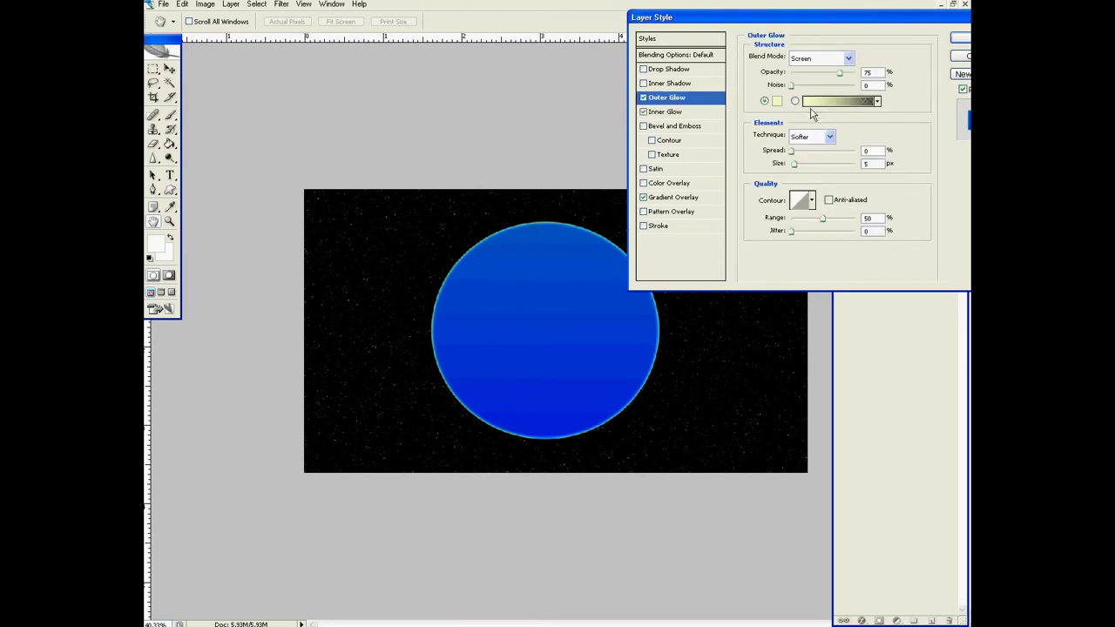
click(774, 102)
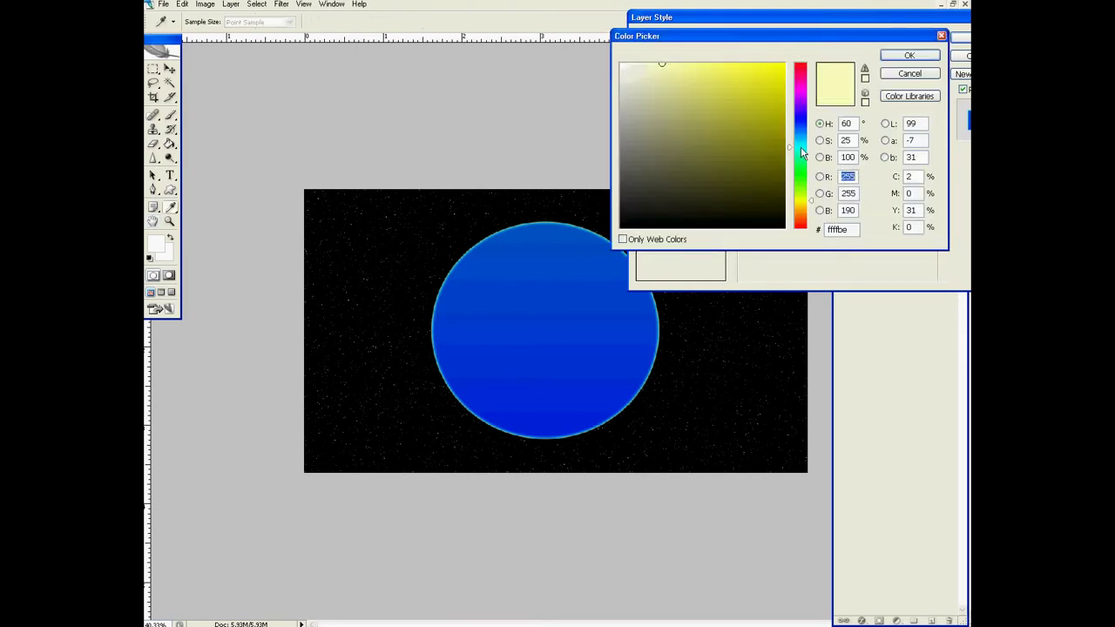
click(799, 145)
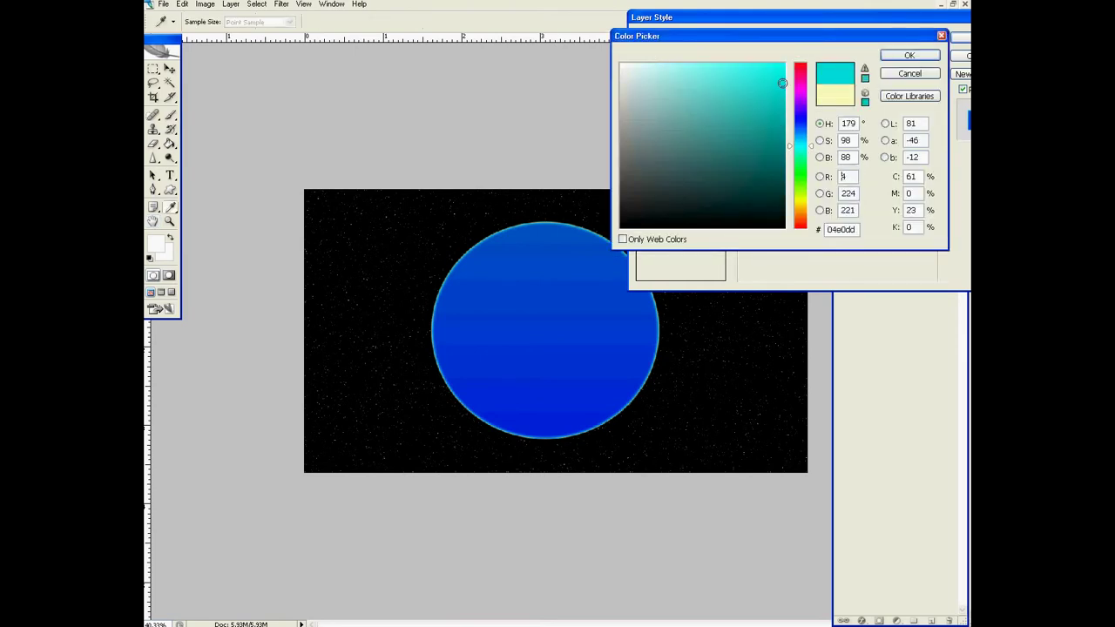
drag(783, 92, 742, 114)
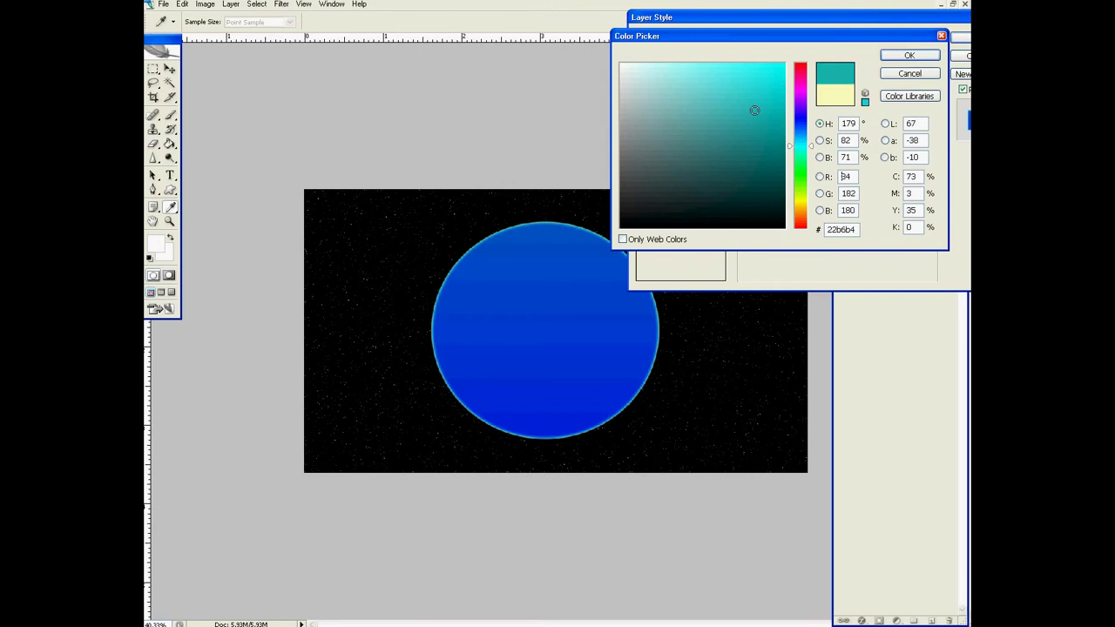
click(923, 56)
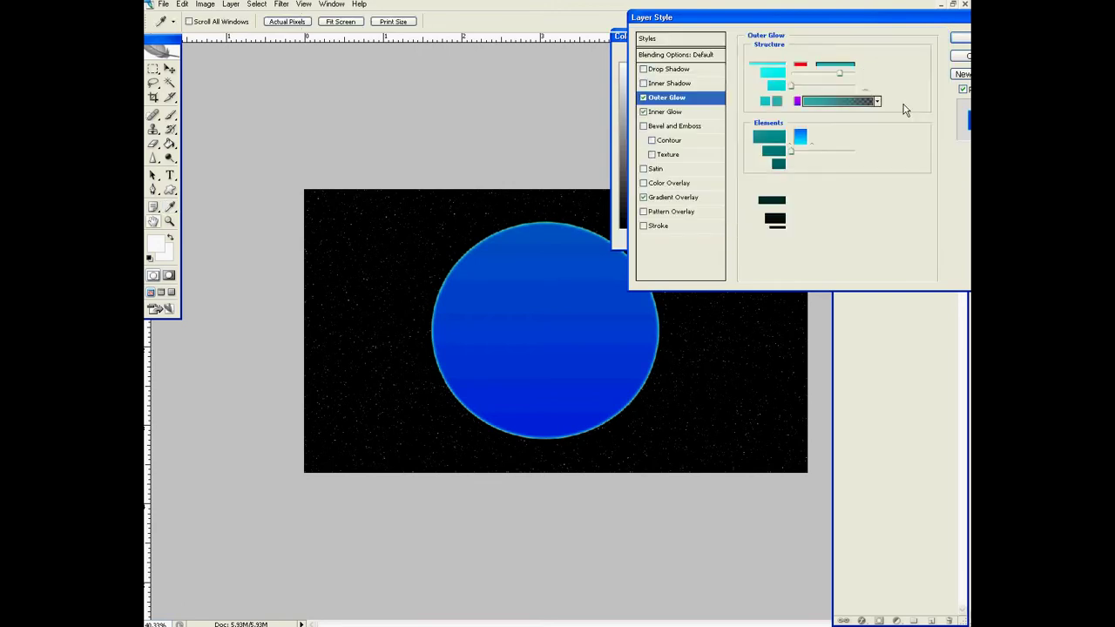
drag(793, 164, 801, 166)
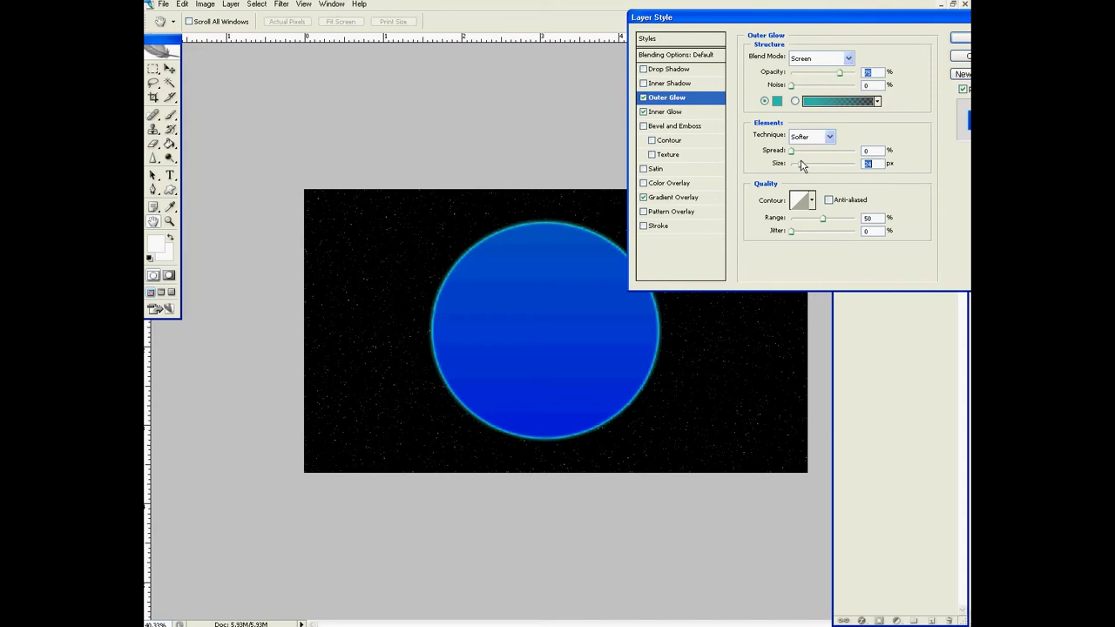
click(871, 151)
text(3)
click(655, 70)
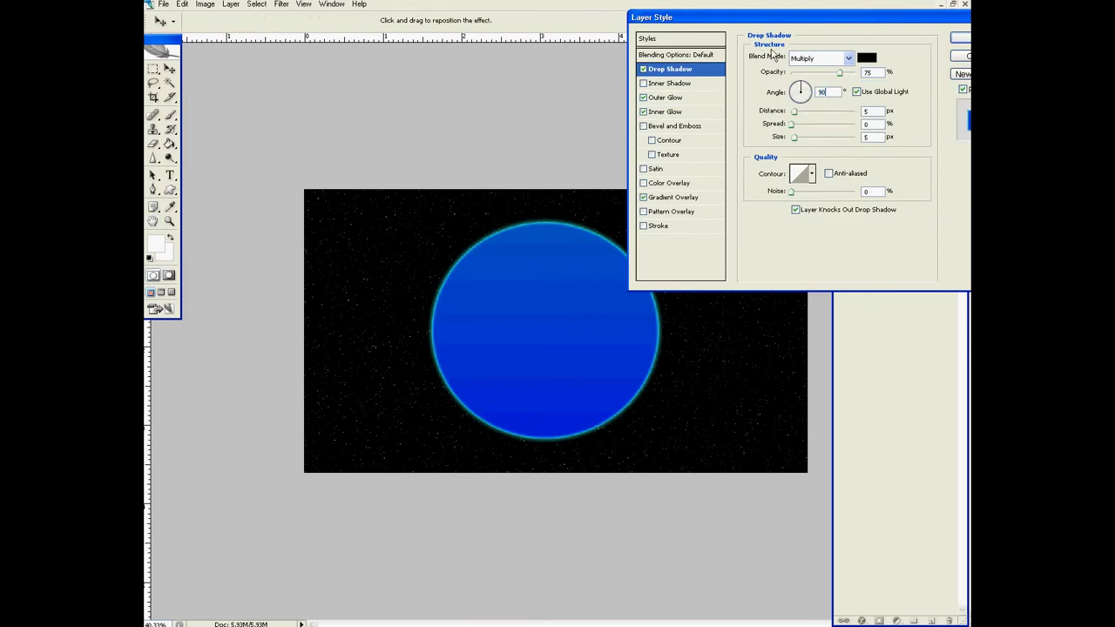
Step: Give the drop shadow Normal blend, 50% opacity and 3 px distance, then apply the style
click(819, 58)
click(808, 68)
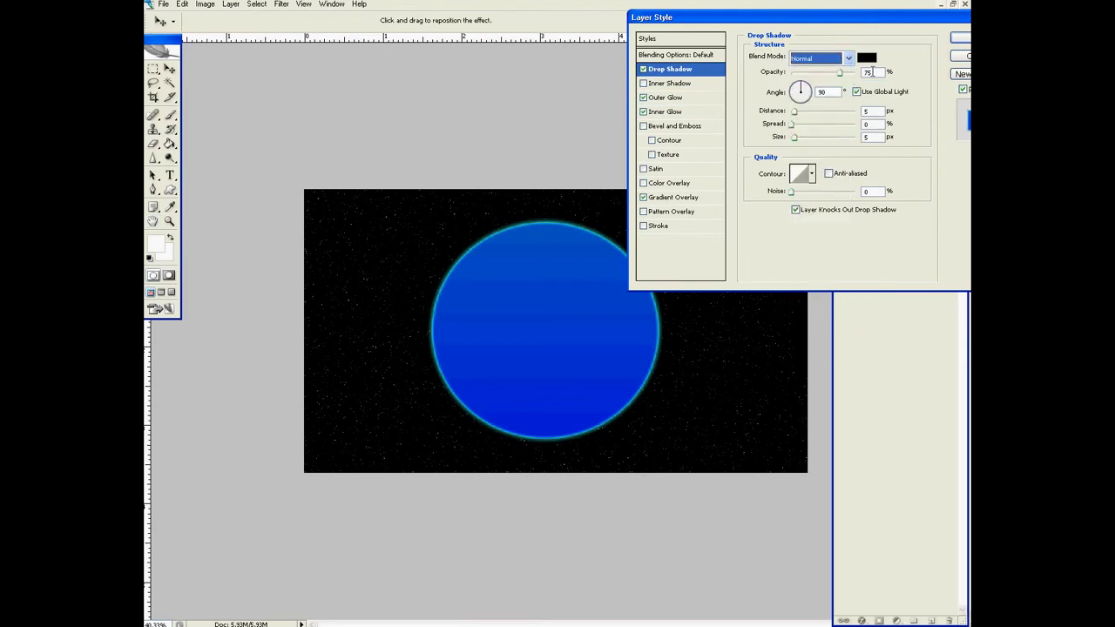
drag(839, 73, 822, 73)
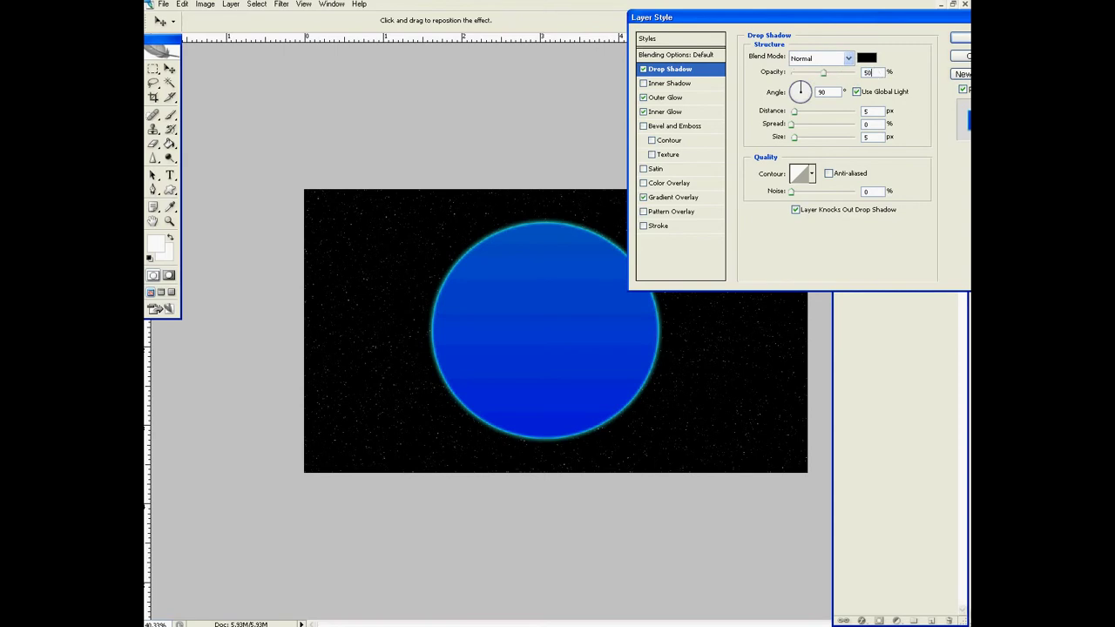
double_click(867, 111)
text(3)
drag(914, 23, 880, 20)
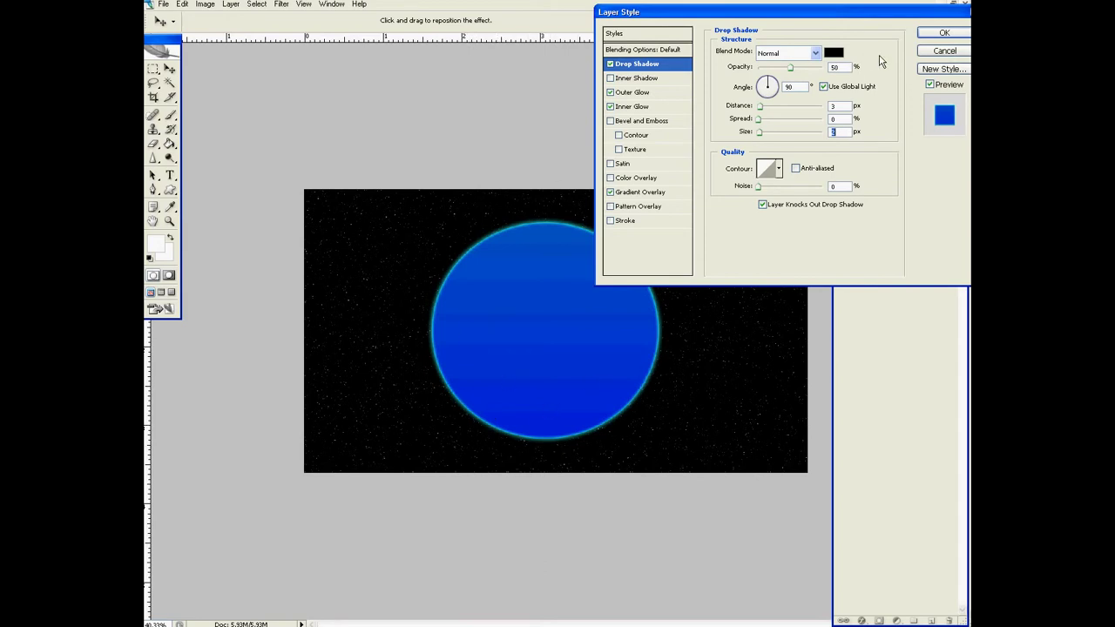
click(948, 34)
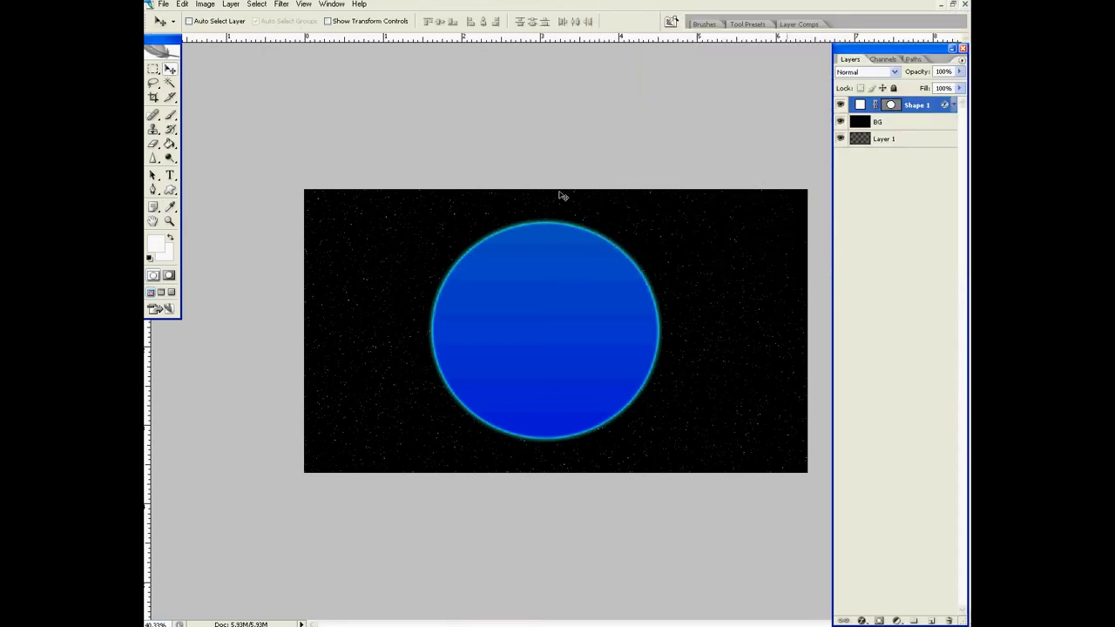
Step: Type NASA in 60 pt Impact across the planet's centre and select the text
click(170, 175)
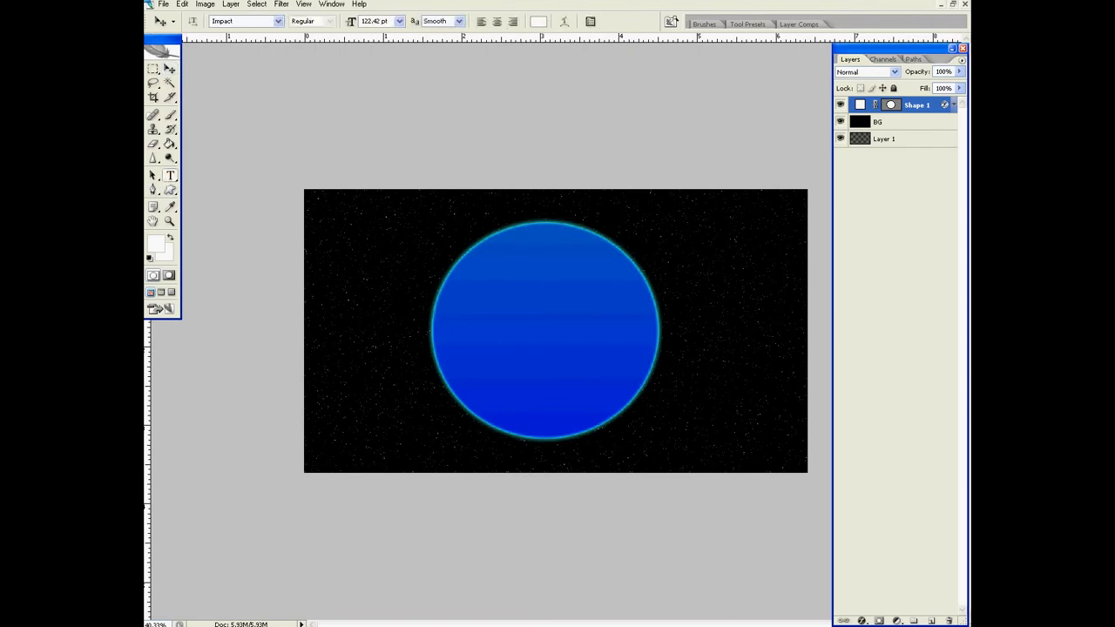
click(150, 258)
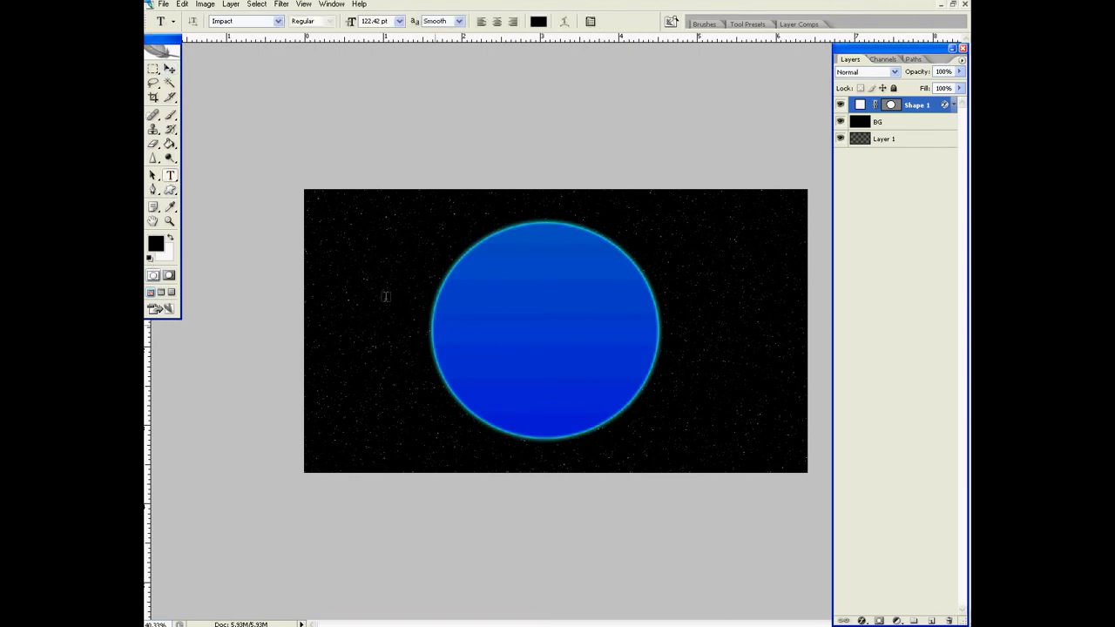
click(459, 329)
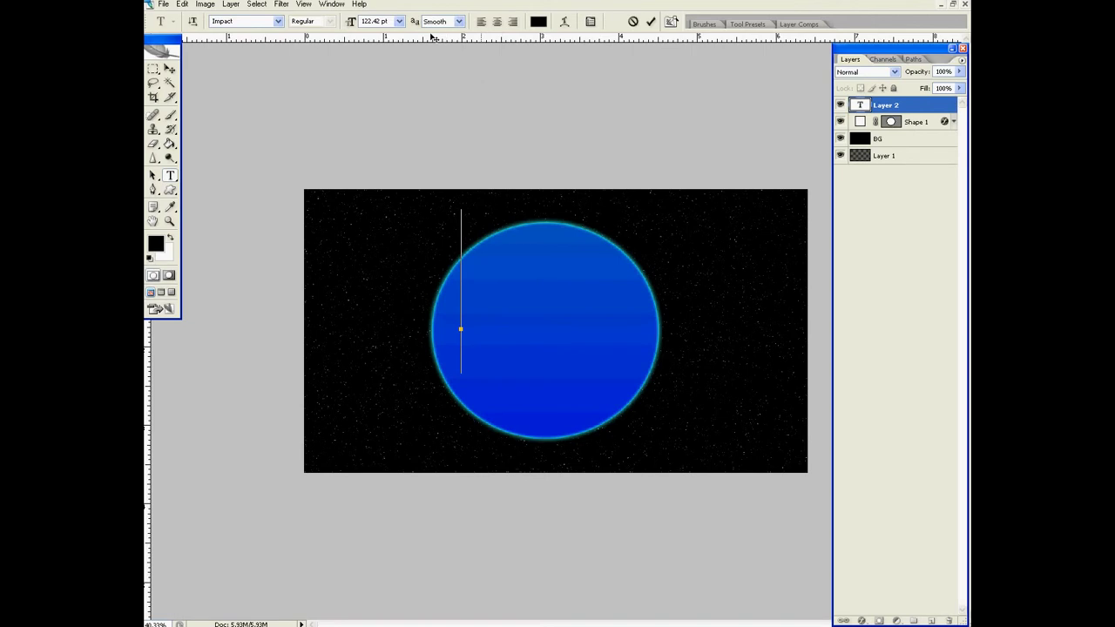
click(399, 21)
click(388, 186)
text(NASA)
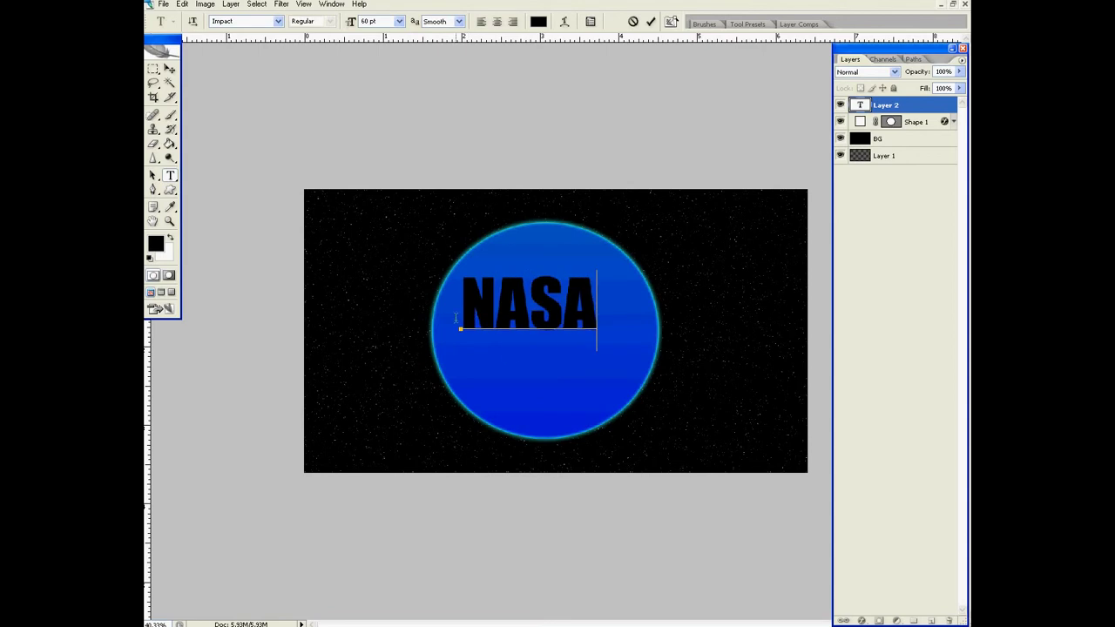
drag(530, 363, 541, 378)
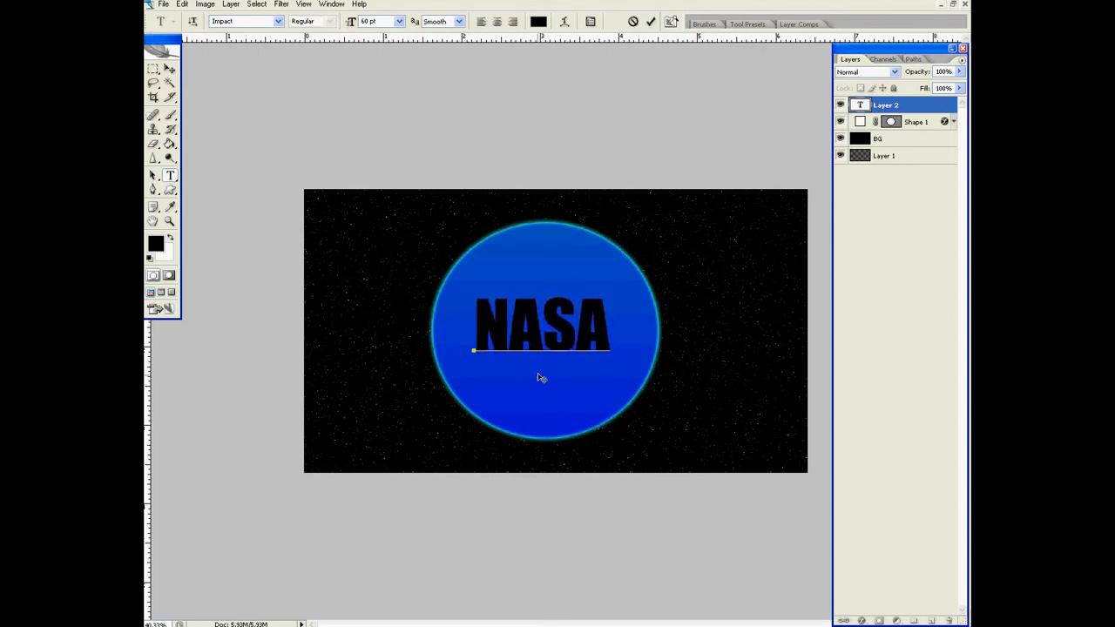
double_click(605, 332)
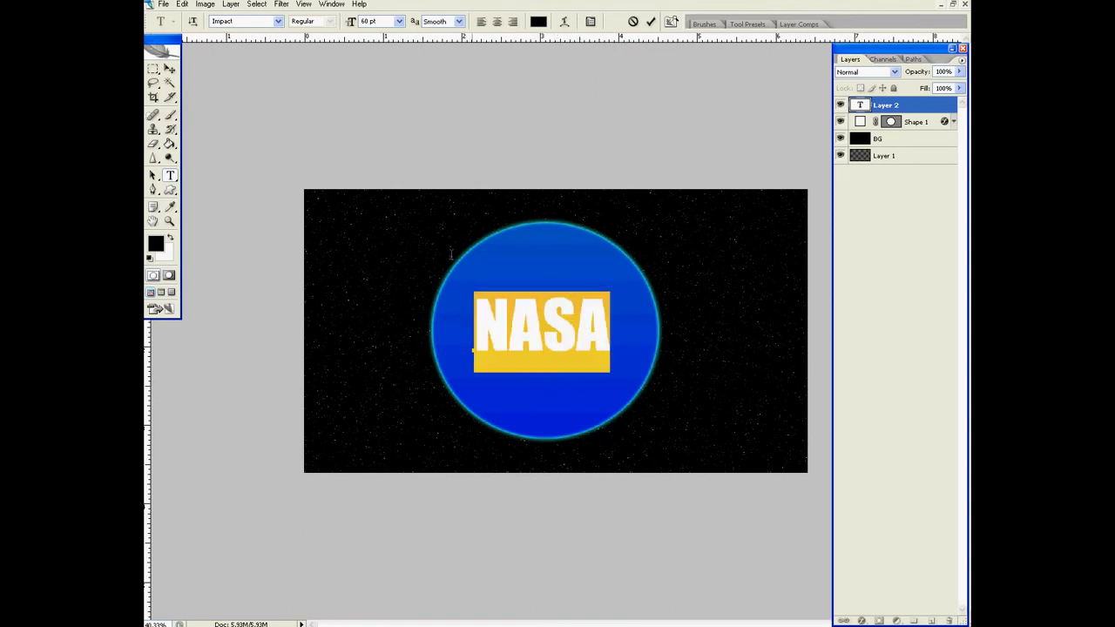
Step: Try the Bifurk font on the NASA text, then switch it back to Impact
click(279, 25)
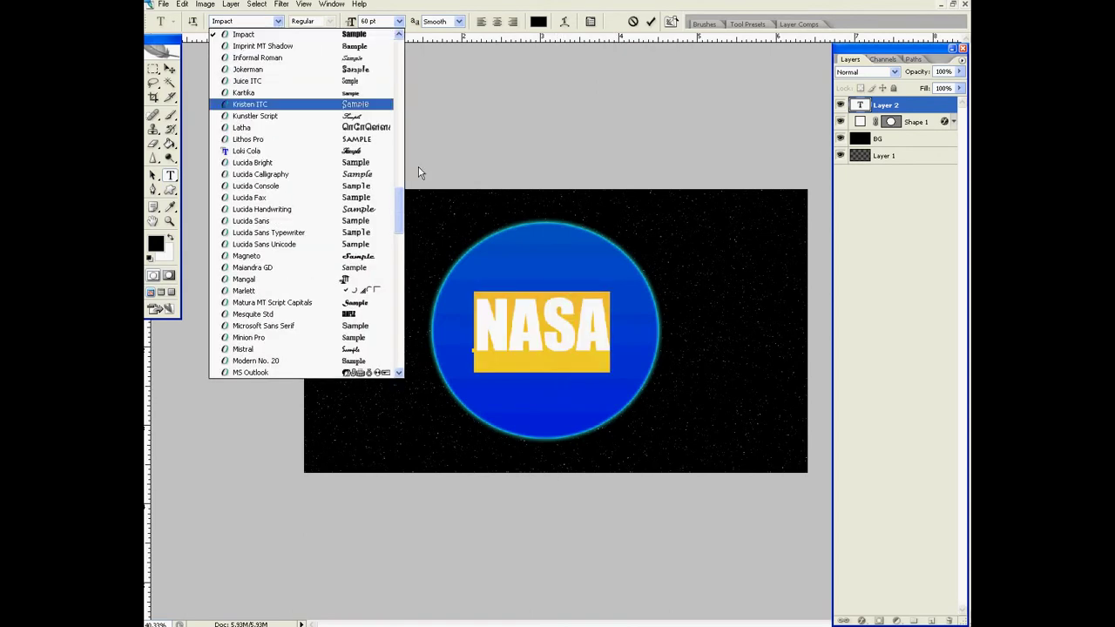
drag(402, 207, 396, 58)
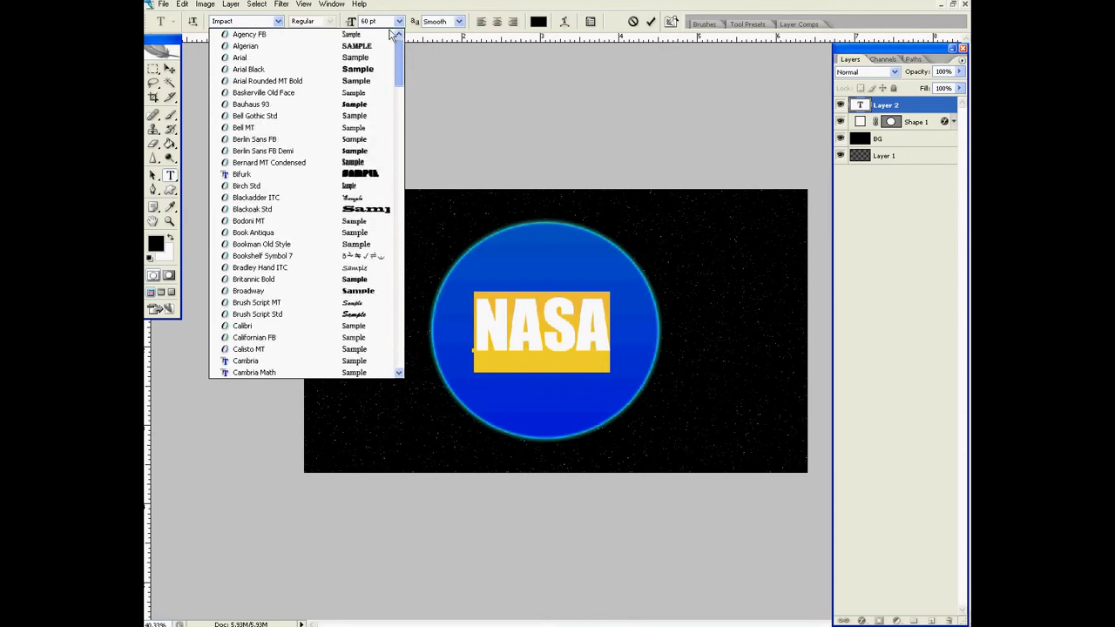
click(367, 174)
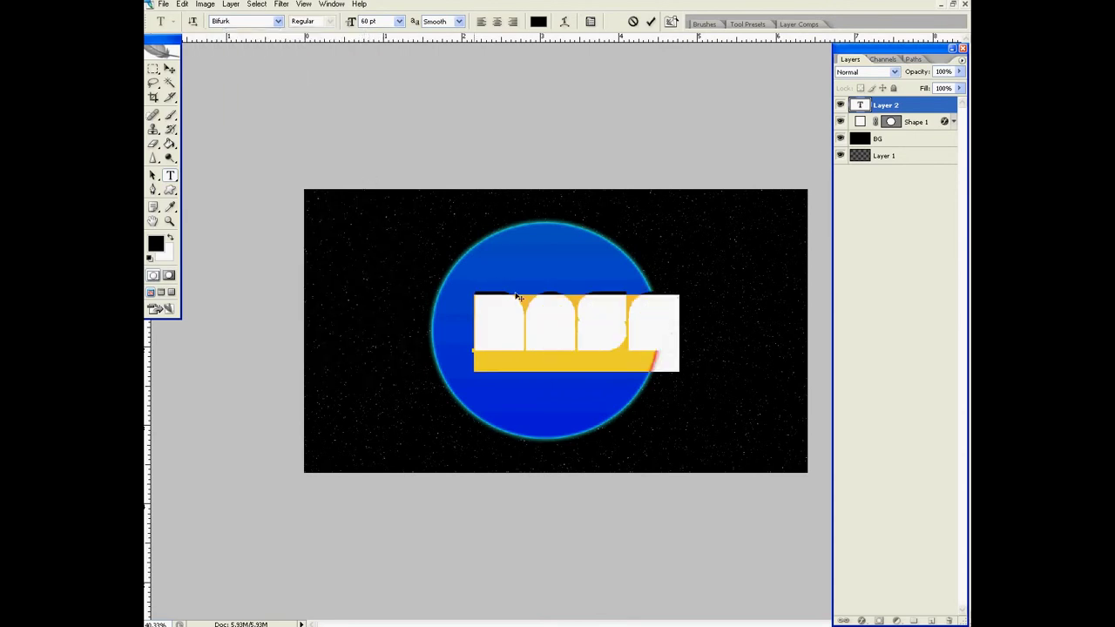
click(278, 22)
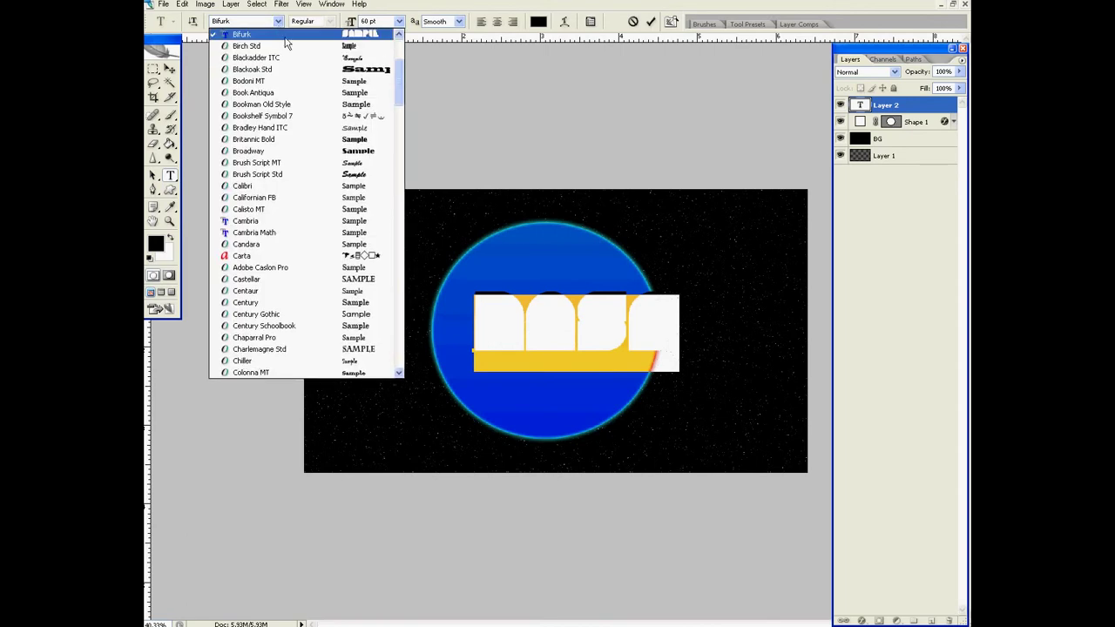
scroll(394, 131, down, 1)
scroll(394, 130, down, 10)
scroll(393, 170, down, 5)
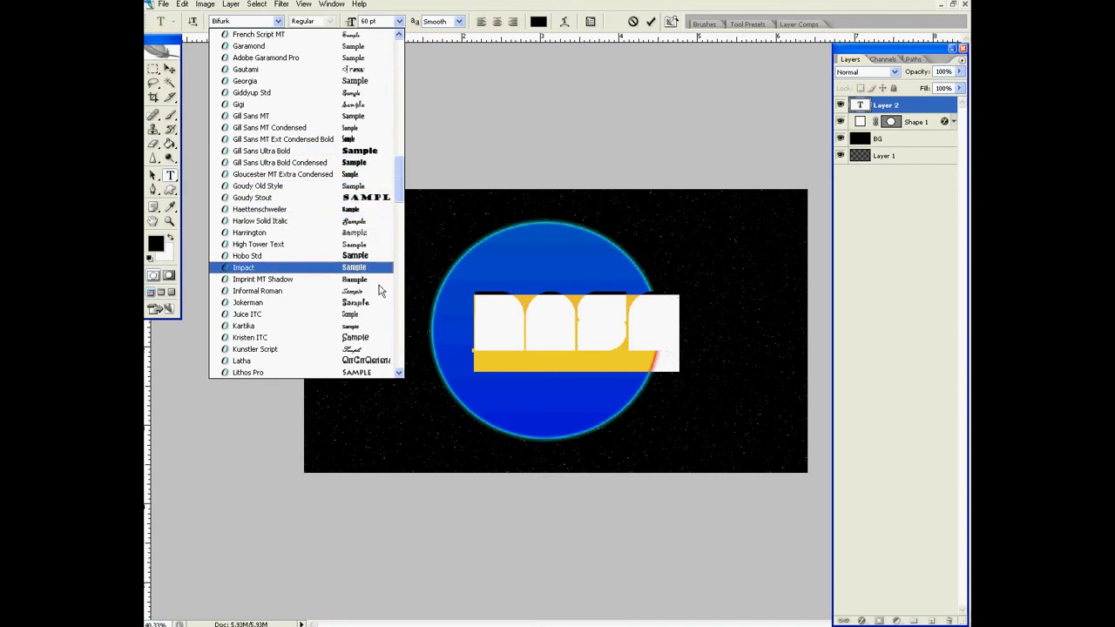
click(357, 267)
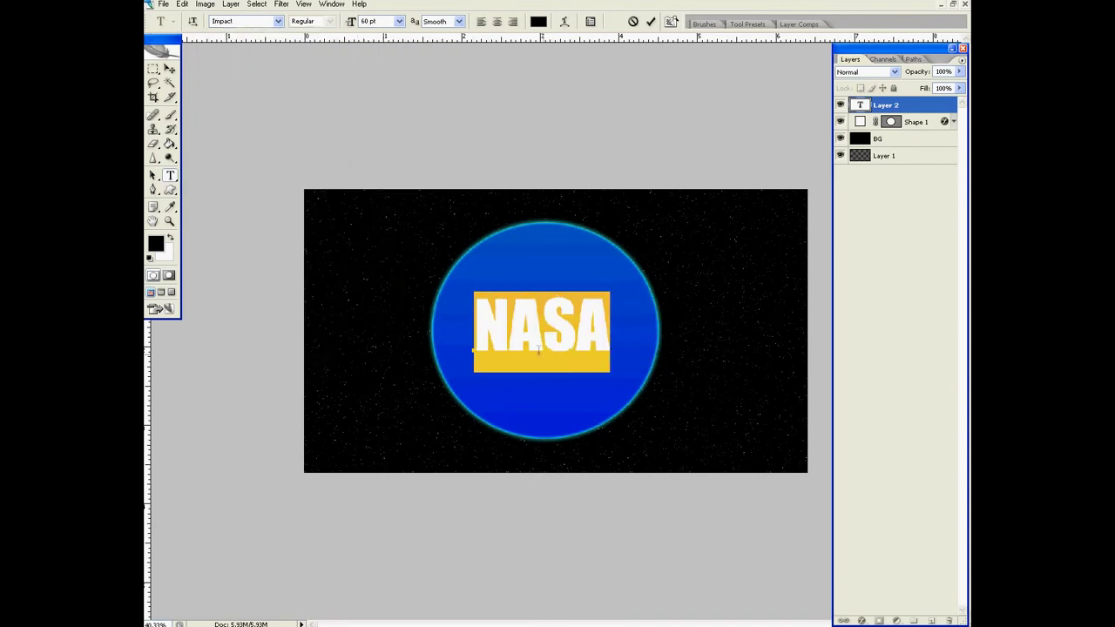
Step: Nudge NASA slightly higher, make its letters white, and commit the text
drag(562, 389, 560, 381)
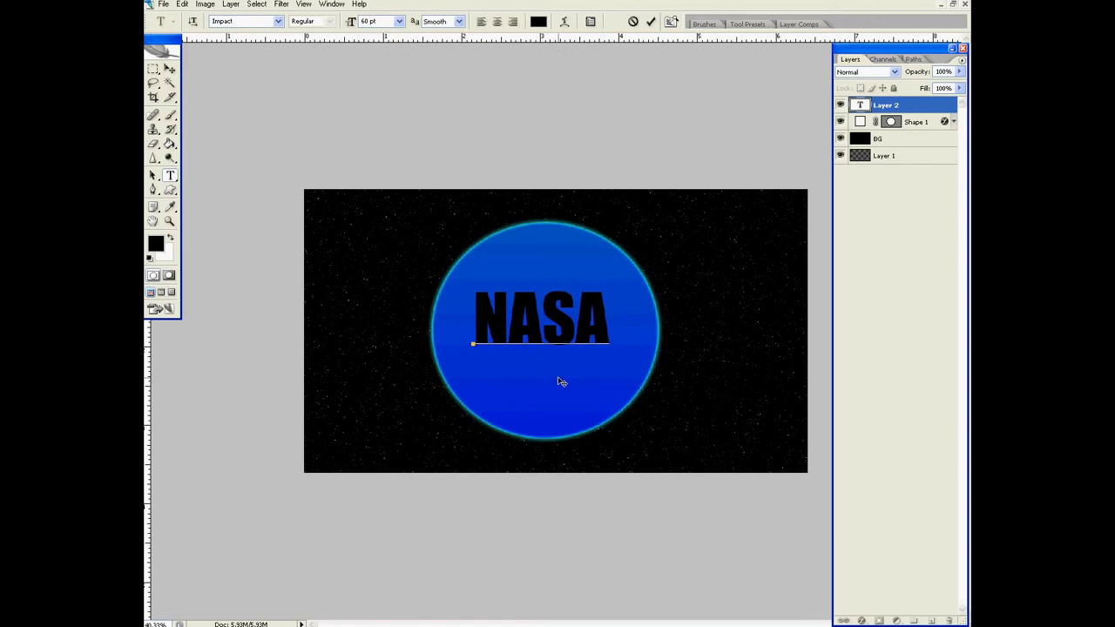
drag(599, 298, 477, 340)
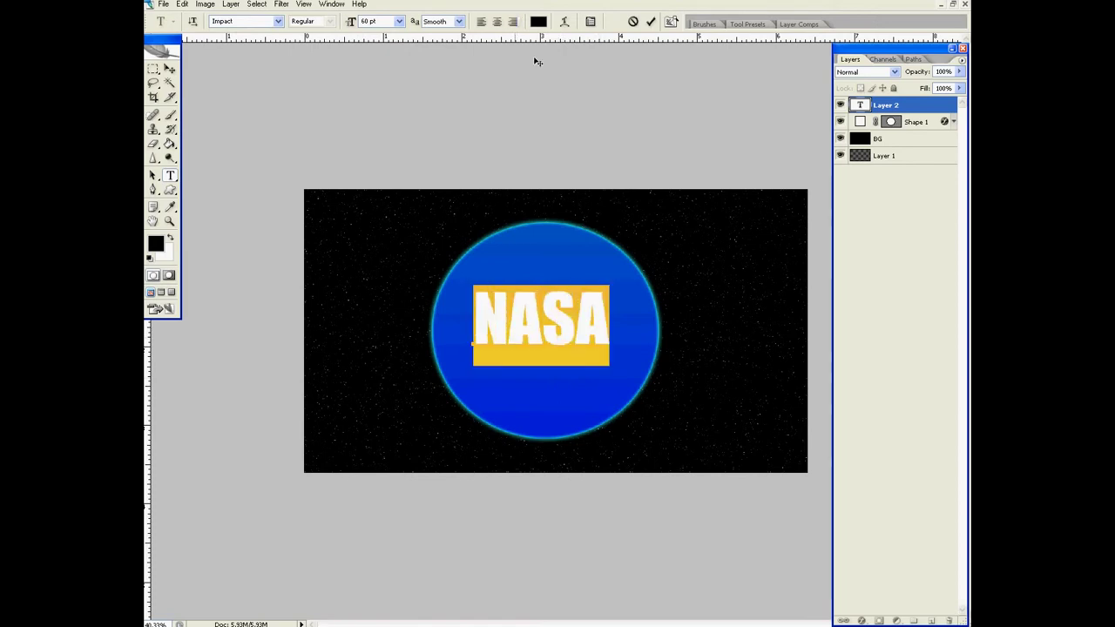
click(538, 21)
click(621, 64)
click(908, 55)
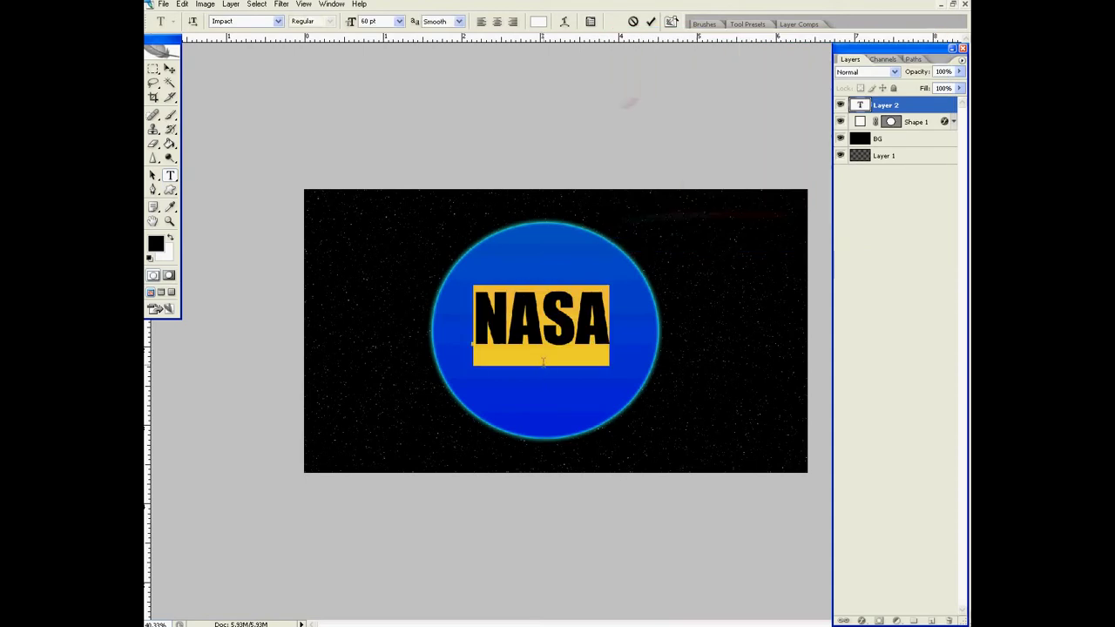
text(V)
key(ctrl+z)
click(939, 108)
Step: Set the Shape 1 planet layer's fill to 0%
click(919, 122)
click(959, 88)
drag(962, 103, 878, 104)
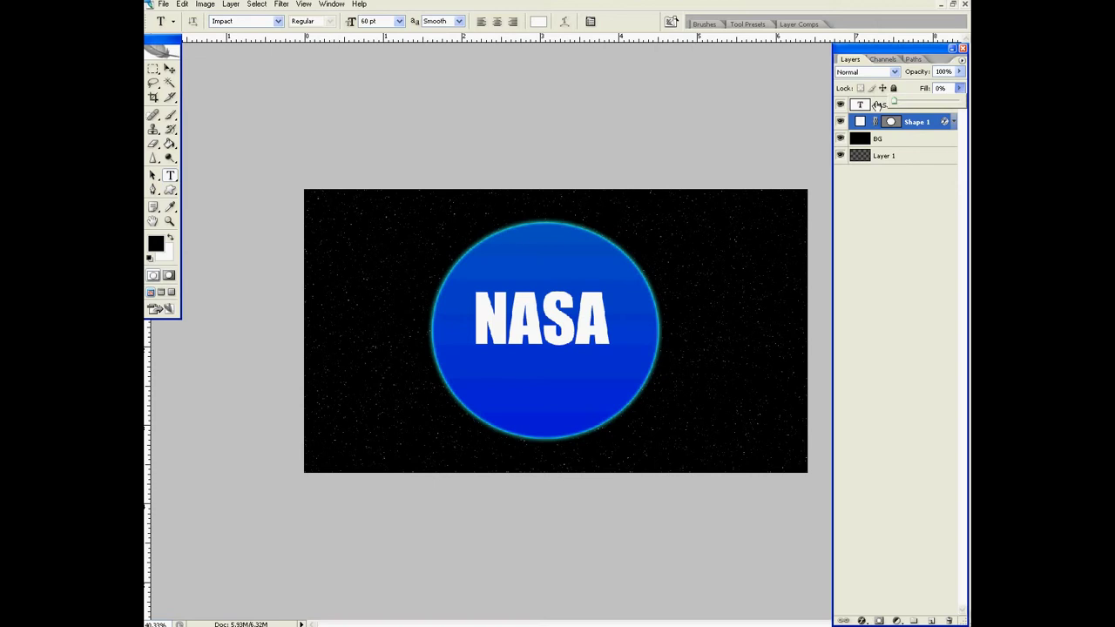
click(897, 209)
Step: Open the NASA layer's blending options and add a Gradient Overlay
click(885, 108)
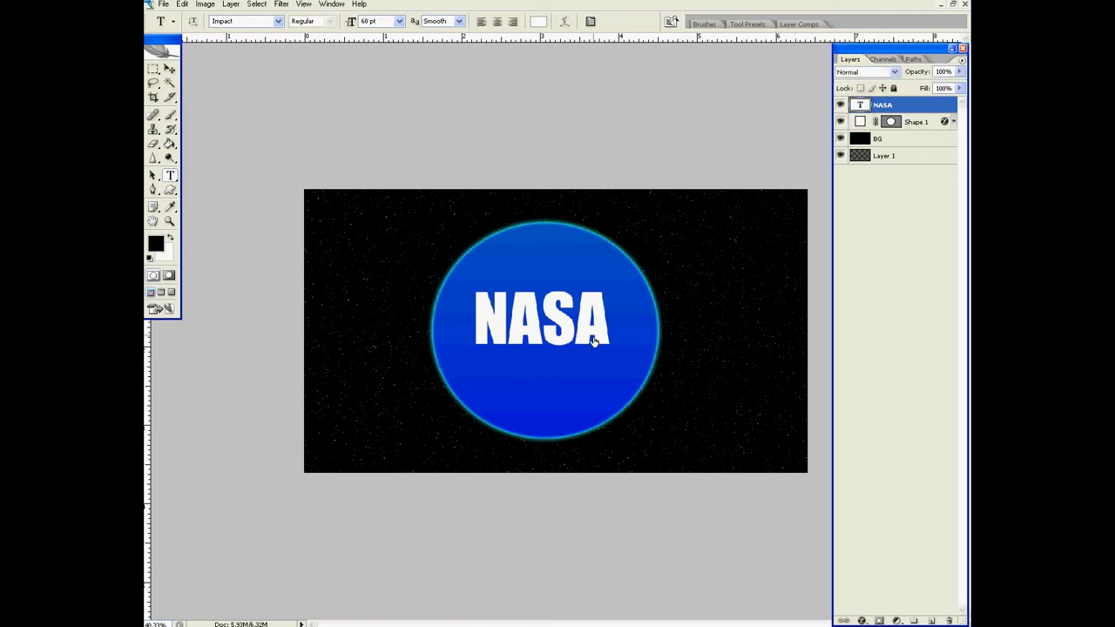
right_click(903, 109)
click(858, 127)
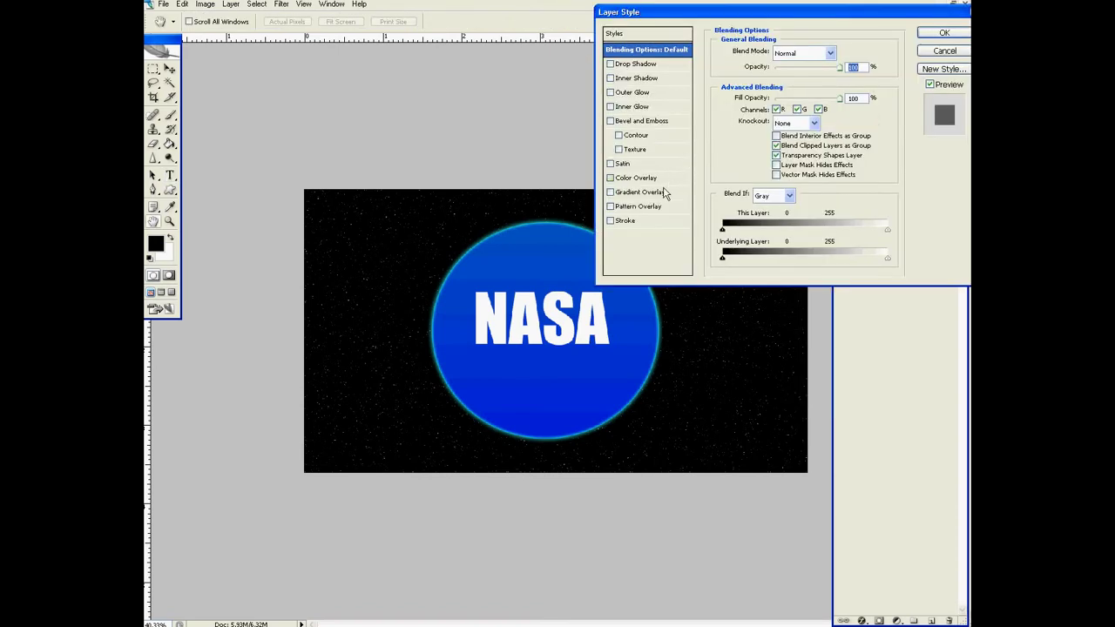
click(641, 193)
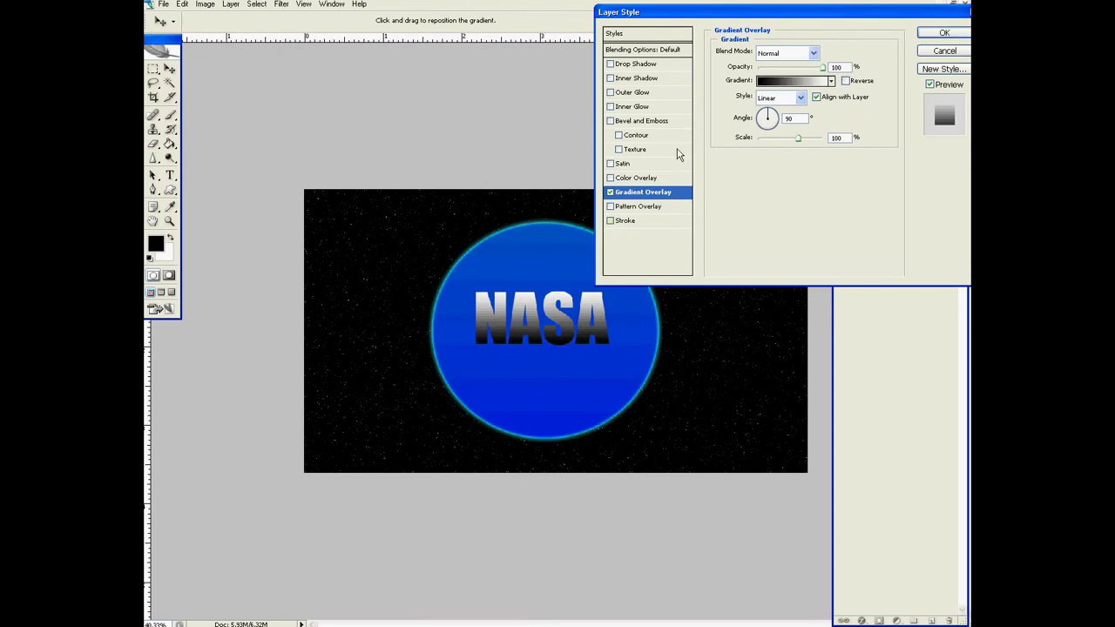
Step: Make the overlay gradient run between two blues sampled from the planet
click(801, 81)
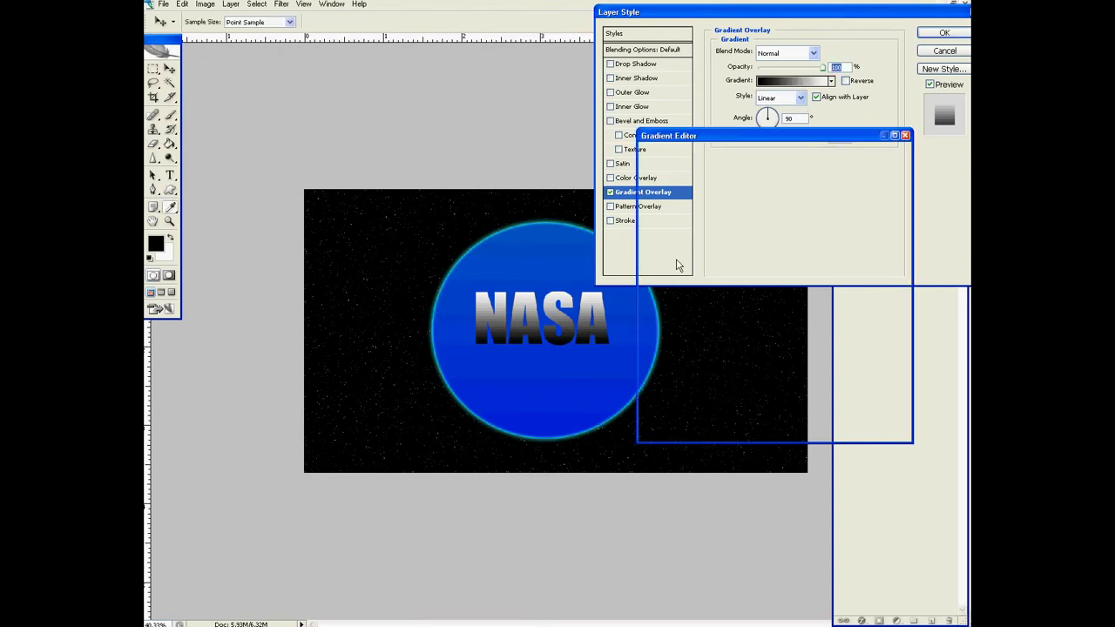
click(656, 353)
click(704, 402)
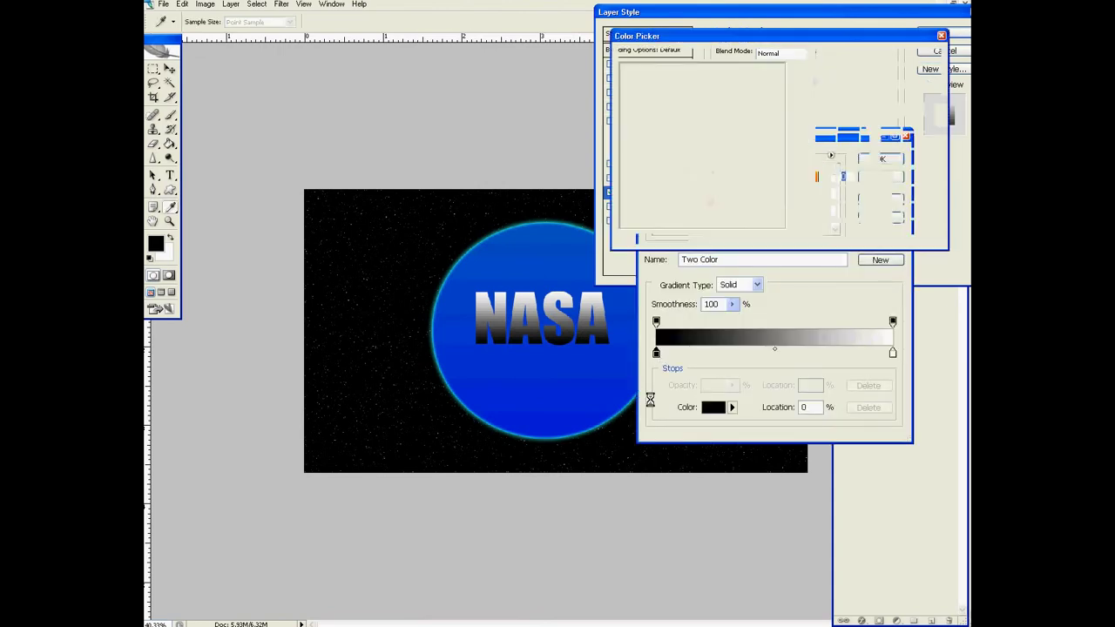
click(547, 352)
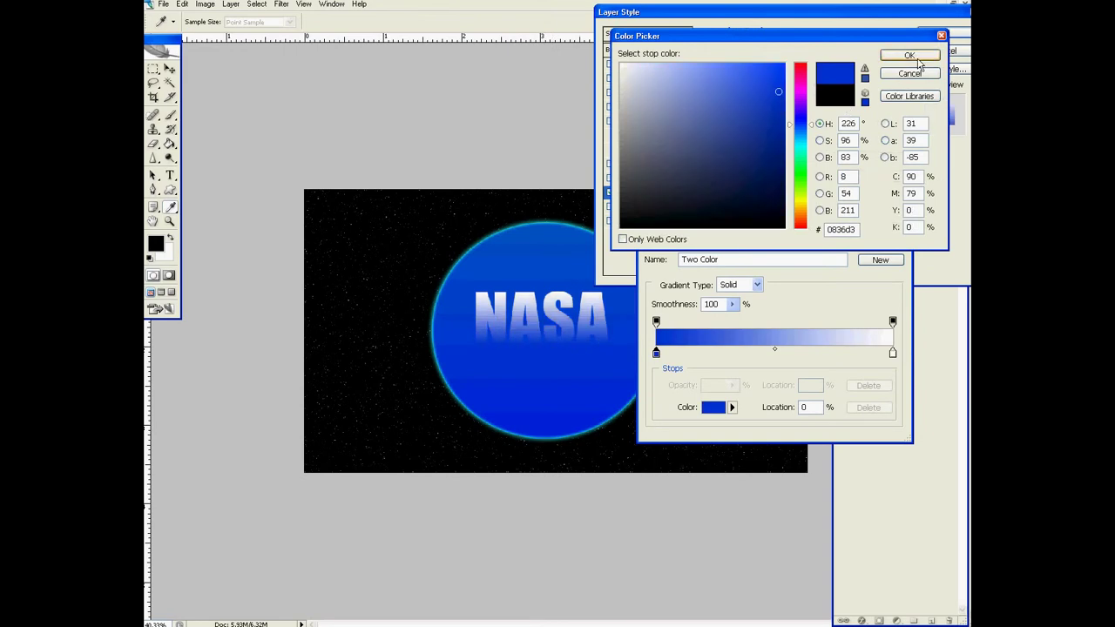
click(909, 55)
click(893, 351)
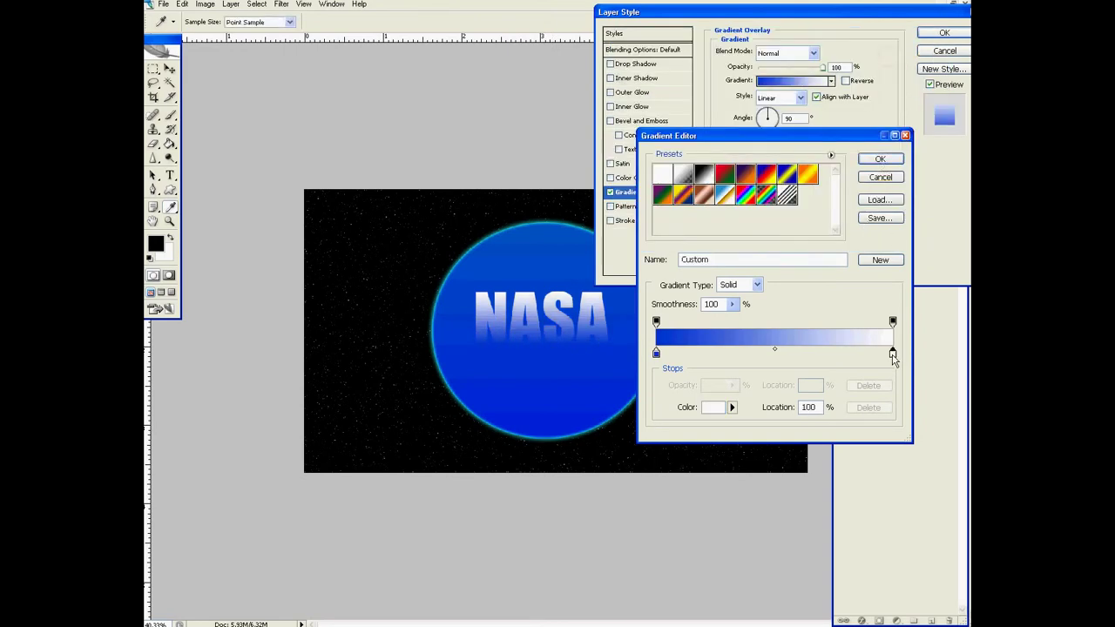
click(712, 407)
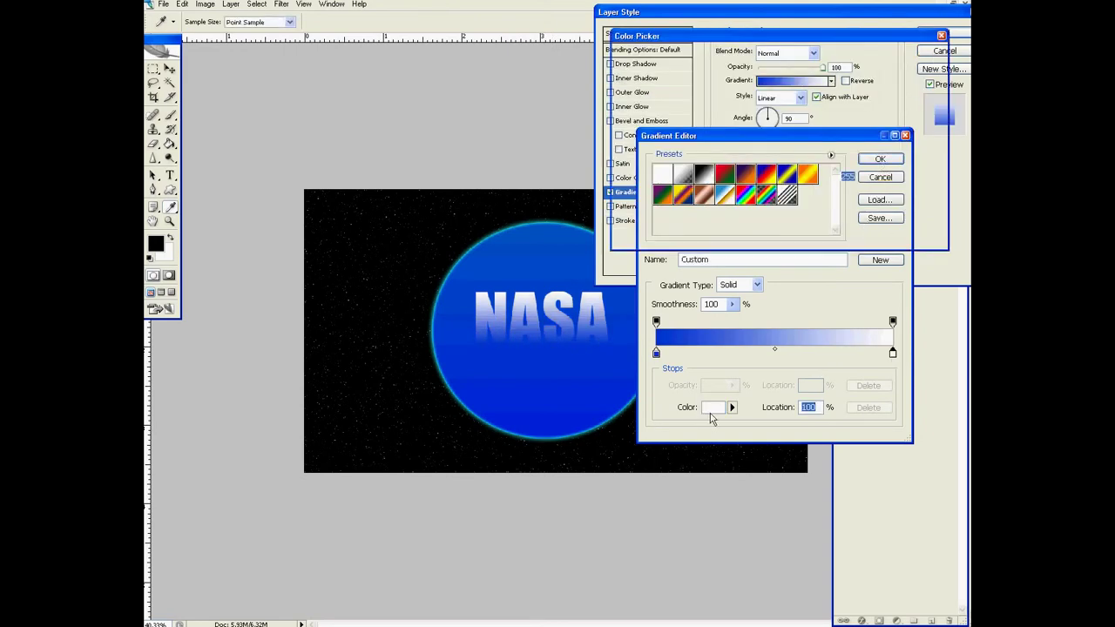
click(540, 244)
click(906, 56)
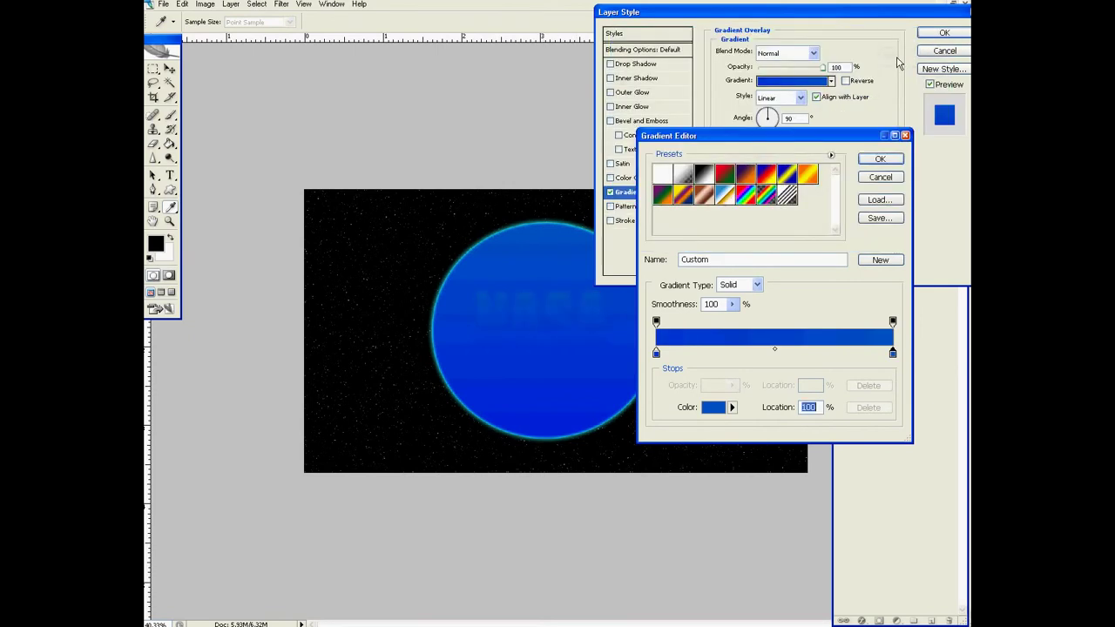
click(878, 158)
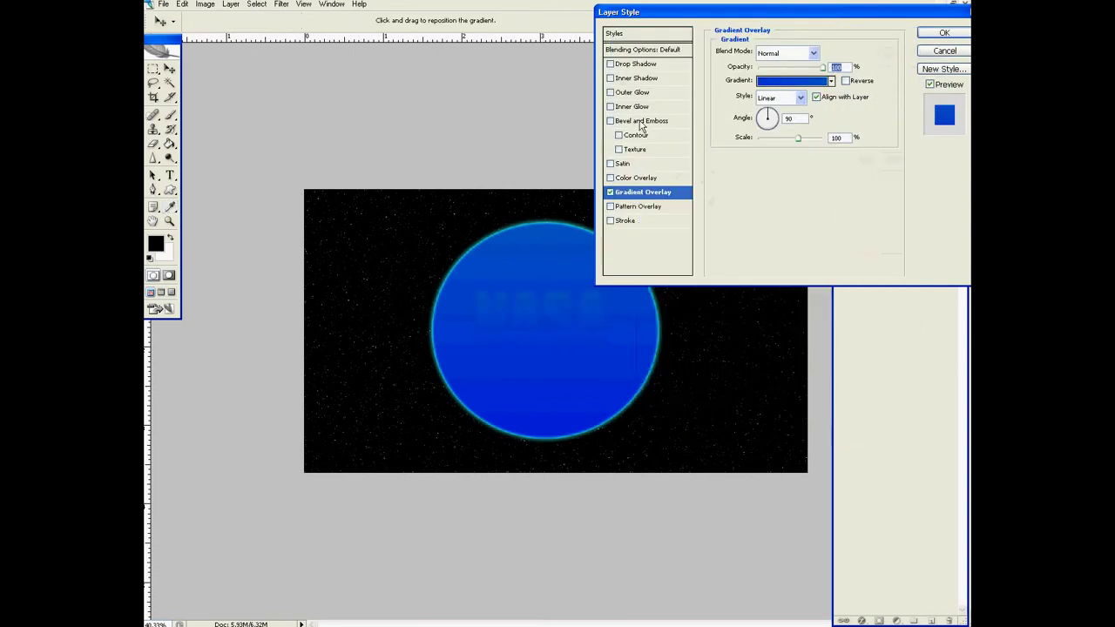
Step: Add a white Inner Glow of size 10 with choke about 3
click(616, 108)
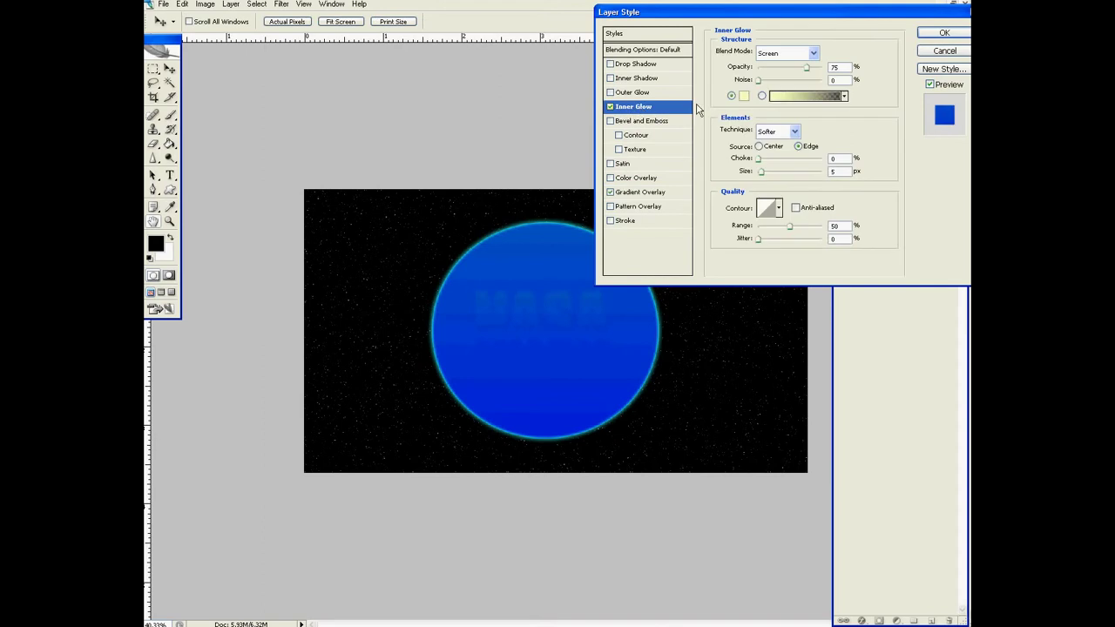
click(747, 95)
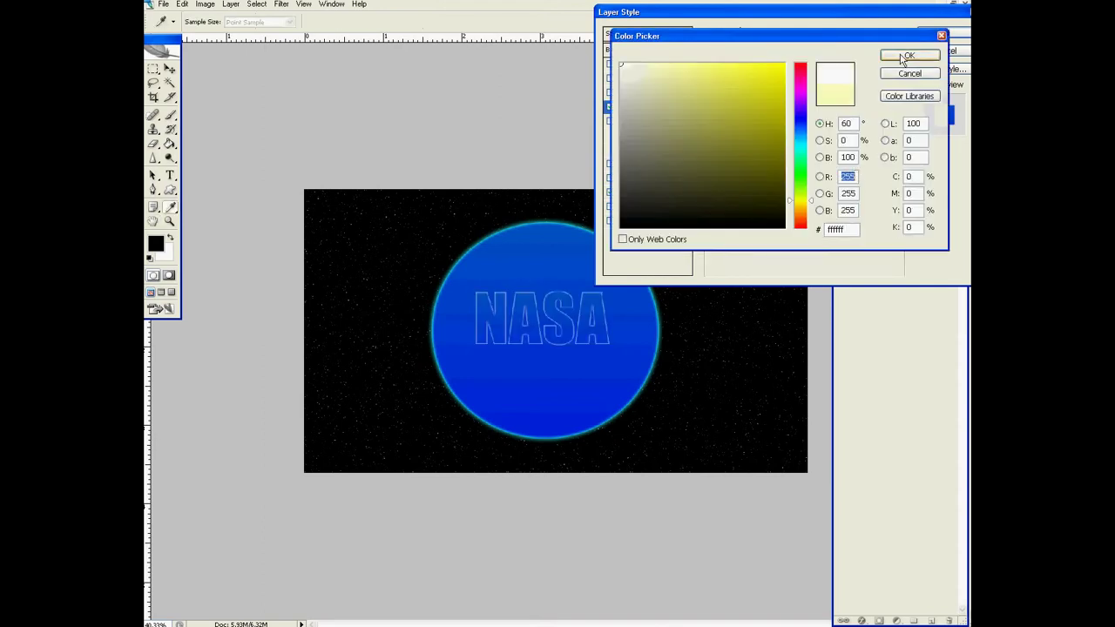
click(908, 55)
click(839, 172)
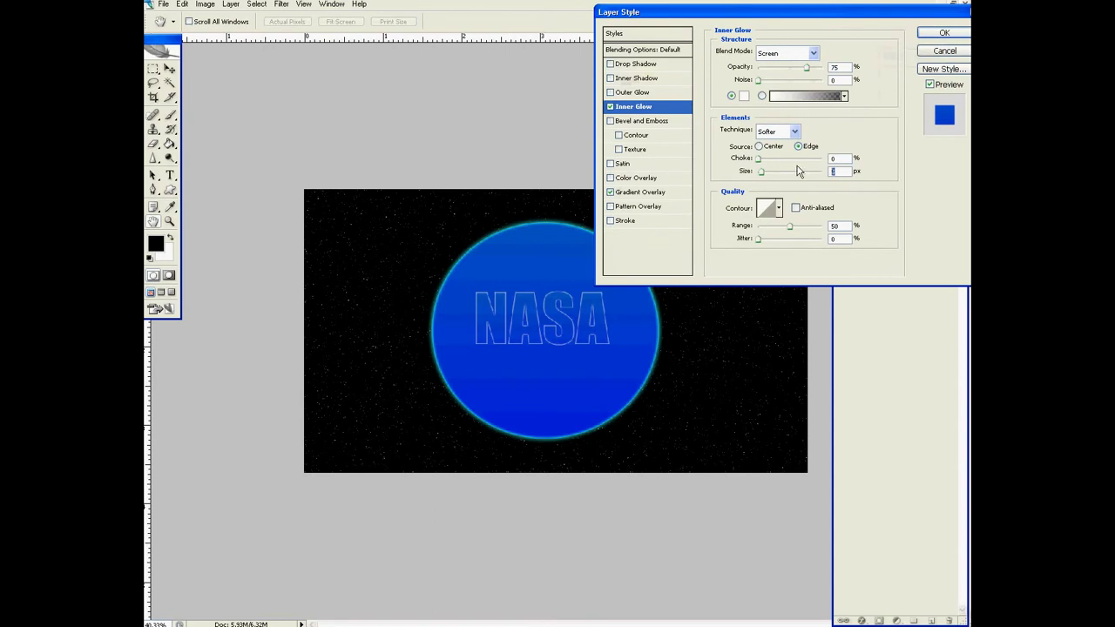
text(10)
key(Tab)
text(5)
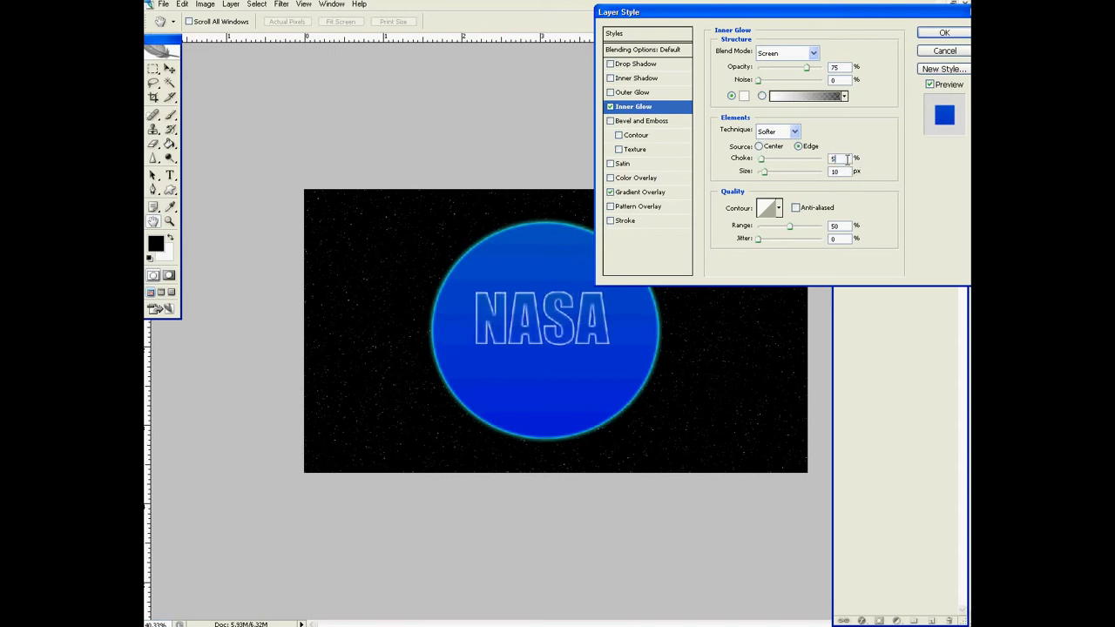
text(2)
key(Up)
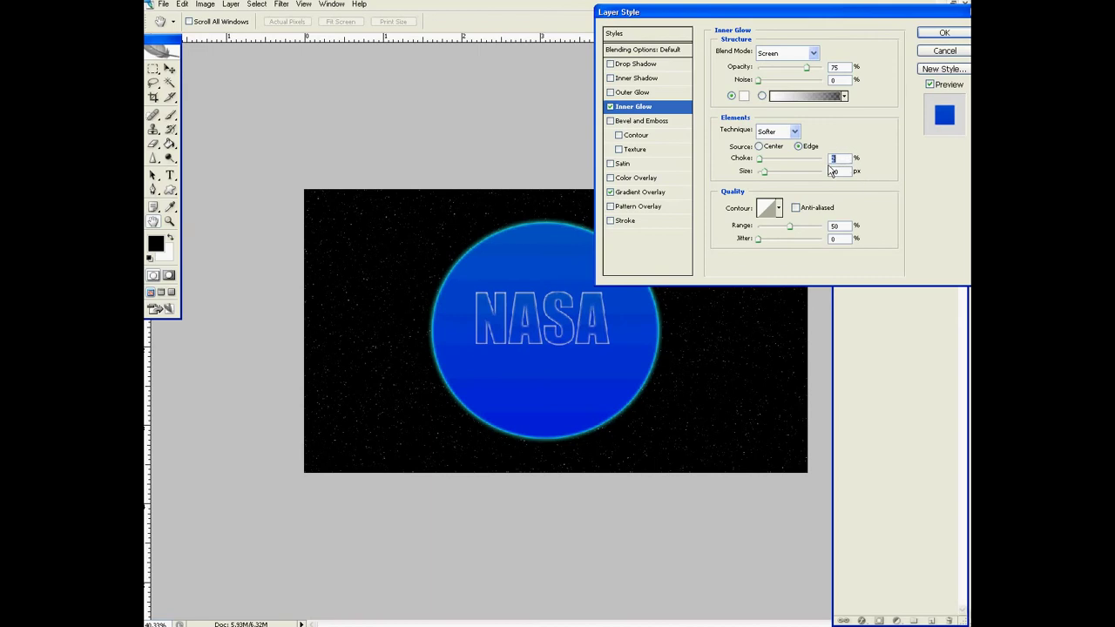
click(610, 92)
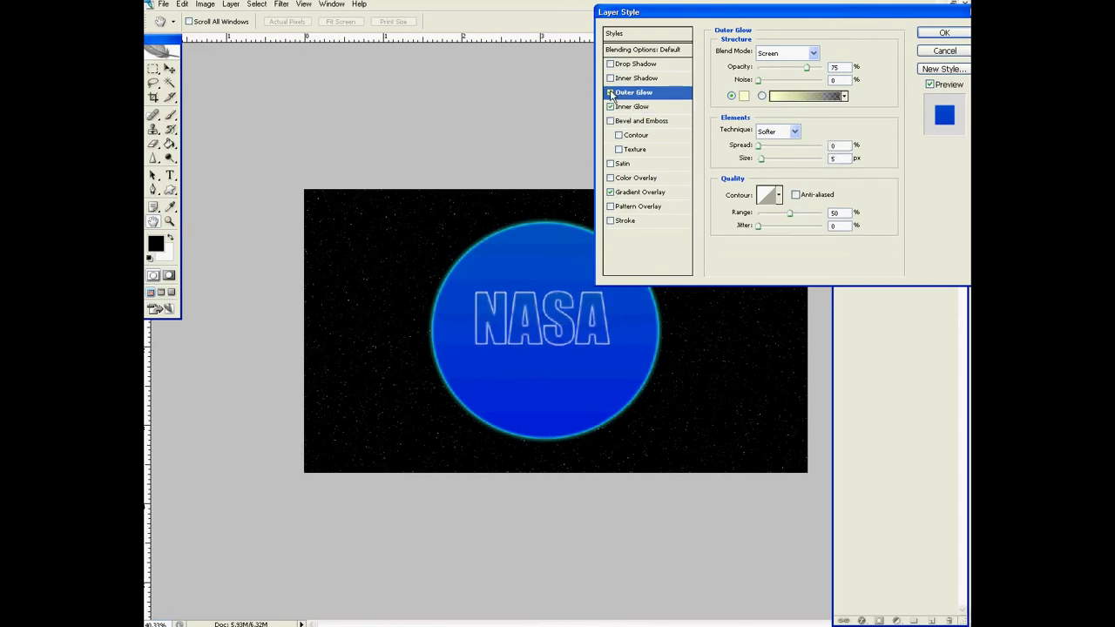
click(610, 79)
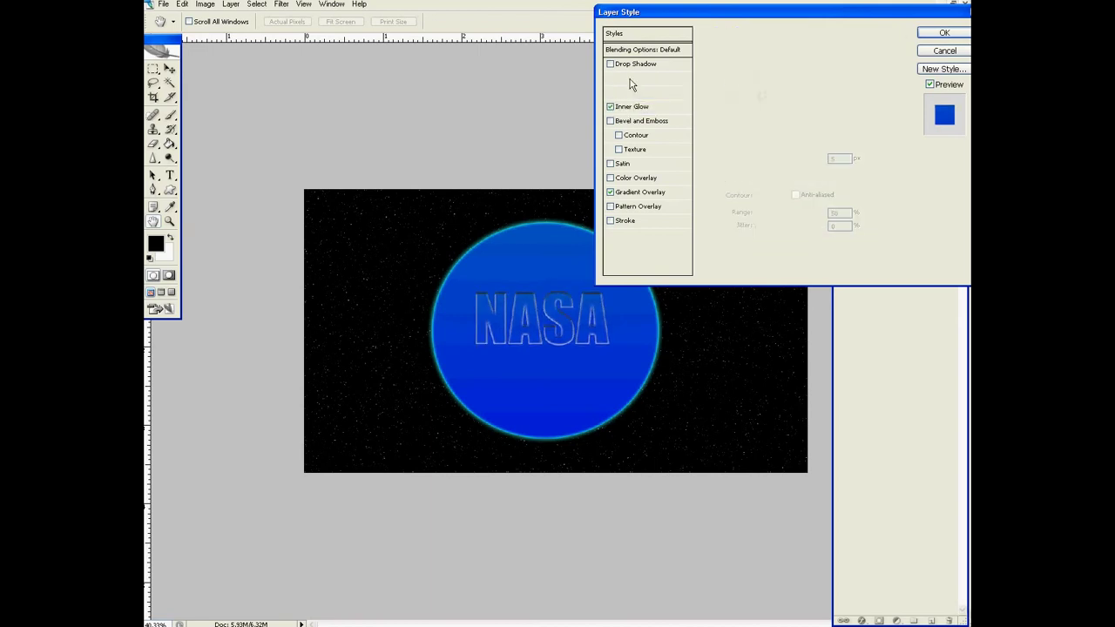
Step: Give the inner shadow distance 3, size 2 and a lower opacity
double_click(834, 106)
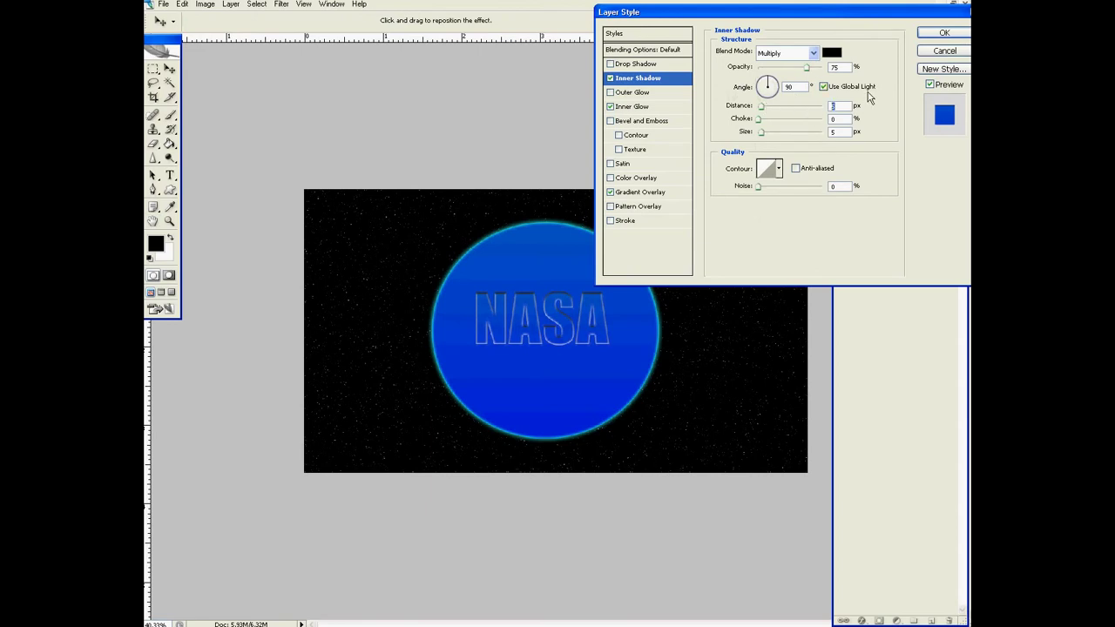
key(Down)
key(Down)
key(Down)
double_click(833, 131)
text(7)
key(Down)
click(762, 105)
mouse_move(806, 67)
mouse_down()
mouse_move(798, 71)
mouse_move(825, 68)
mouse_up()
Step: Toggle Outer Glow on and off again, then apply the layer style
click(610, 92)
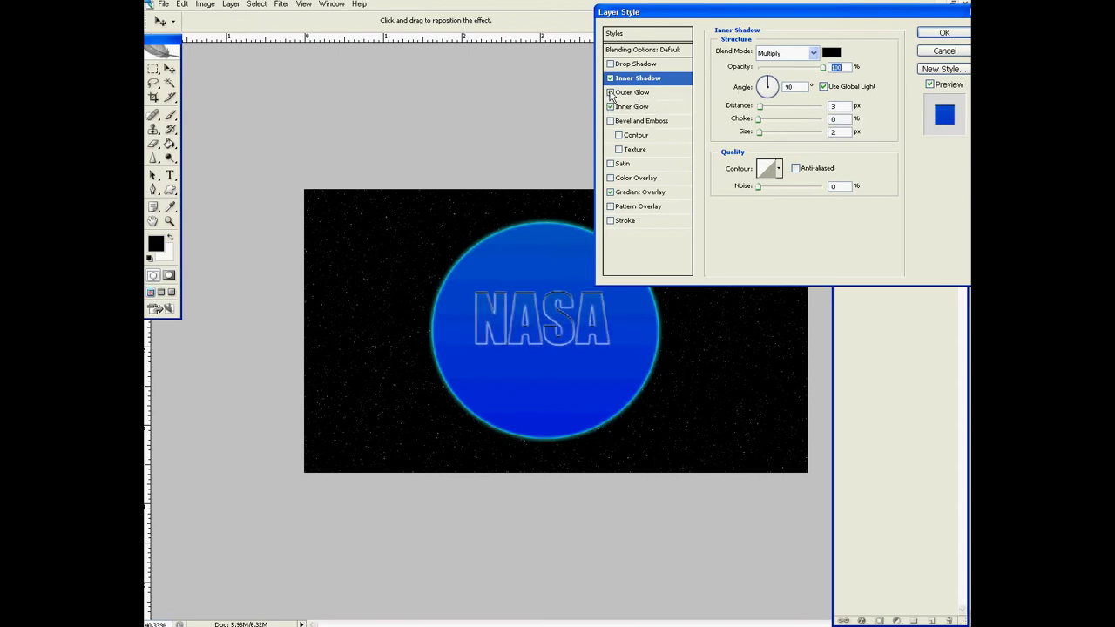
click(611, 92)
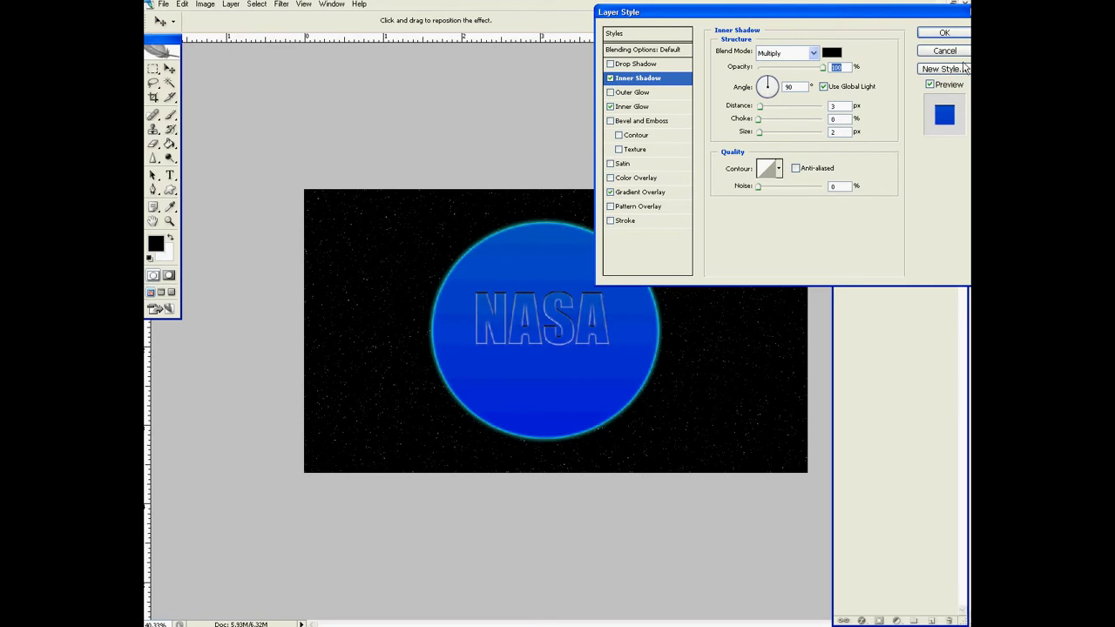
click(953, 37)
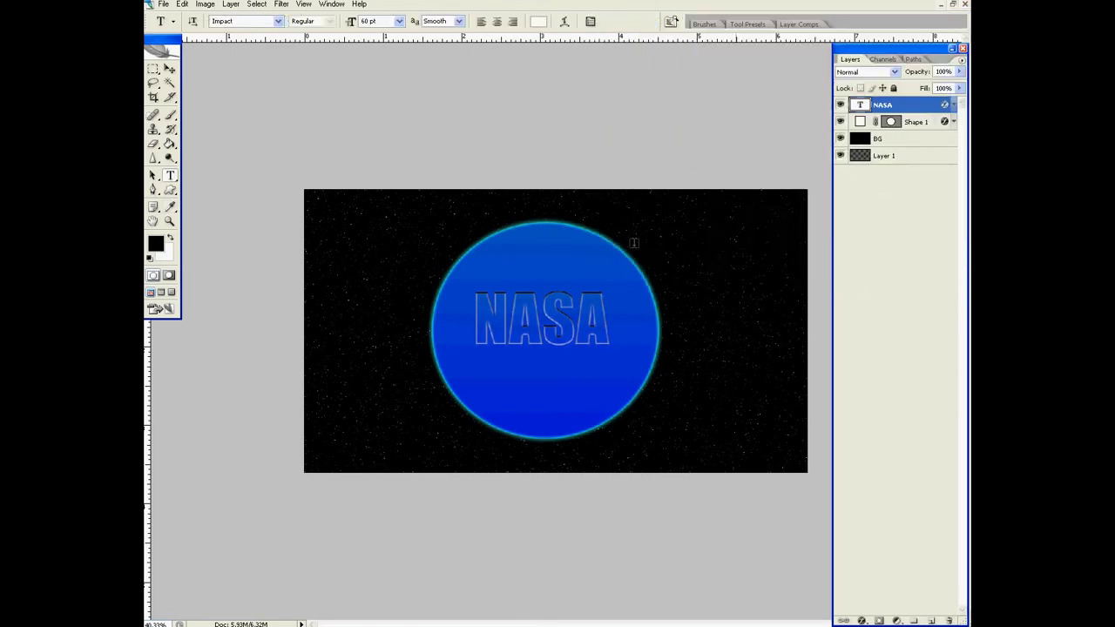
Step: Move the NASA text slightly down and to the right
key(v)
drag(553, 335, 555, 342)
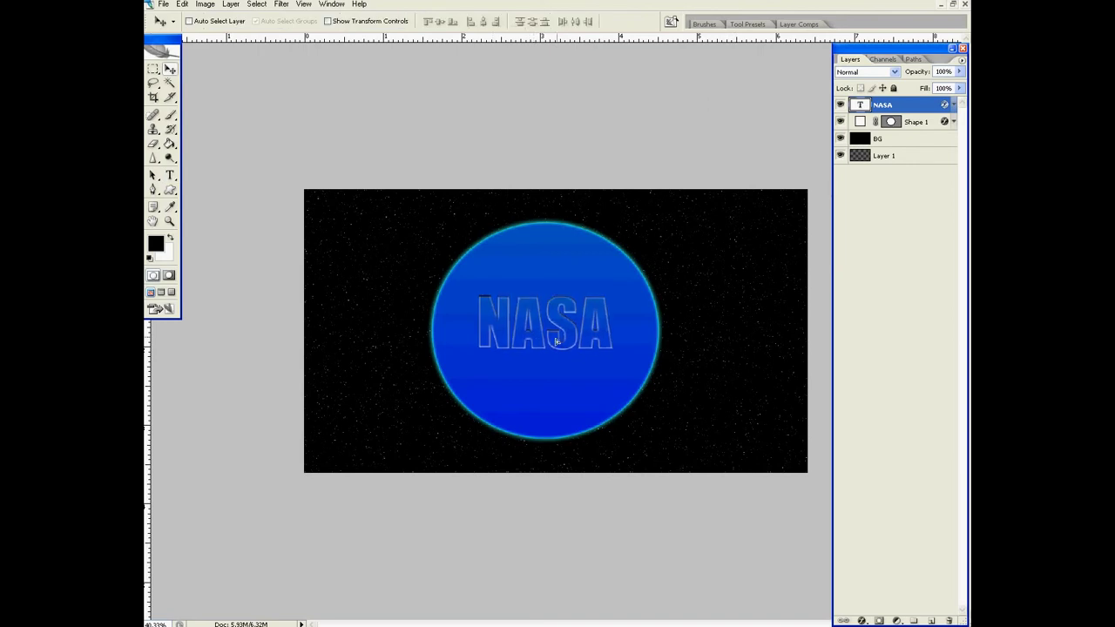
click(877, 253)
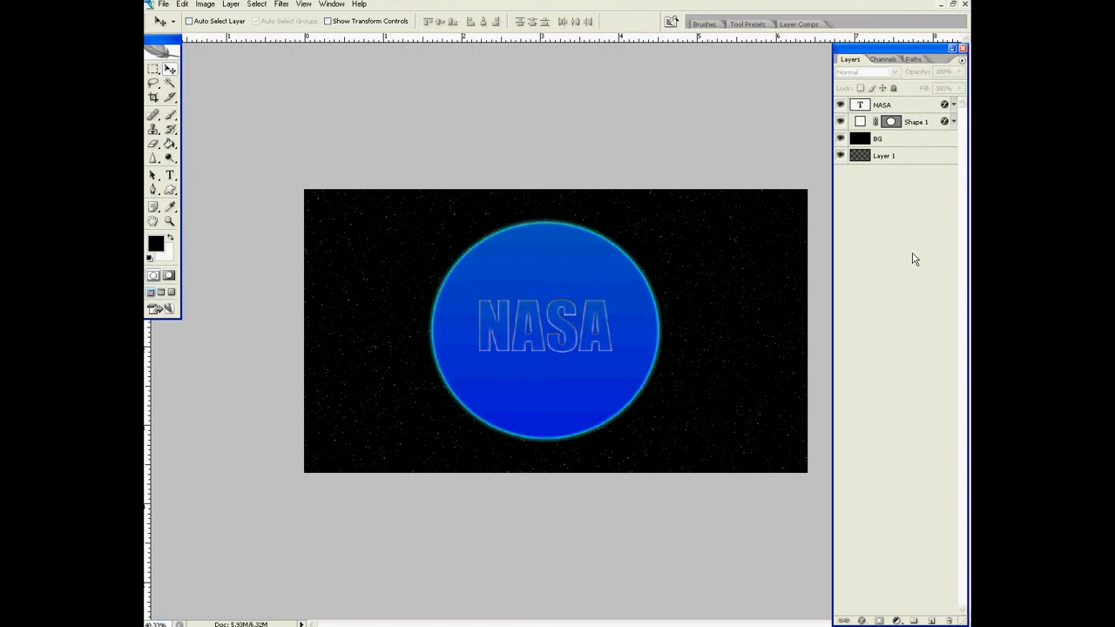
Step: Select Shape 1, decline rasterizing it, and duplicate it as Shape 1 copy
click(908, 138)
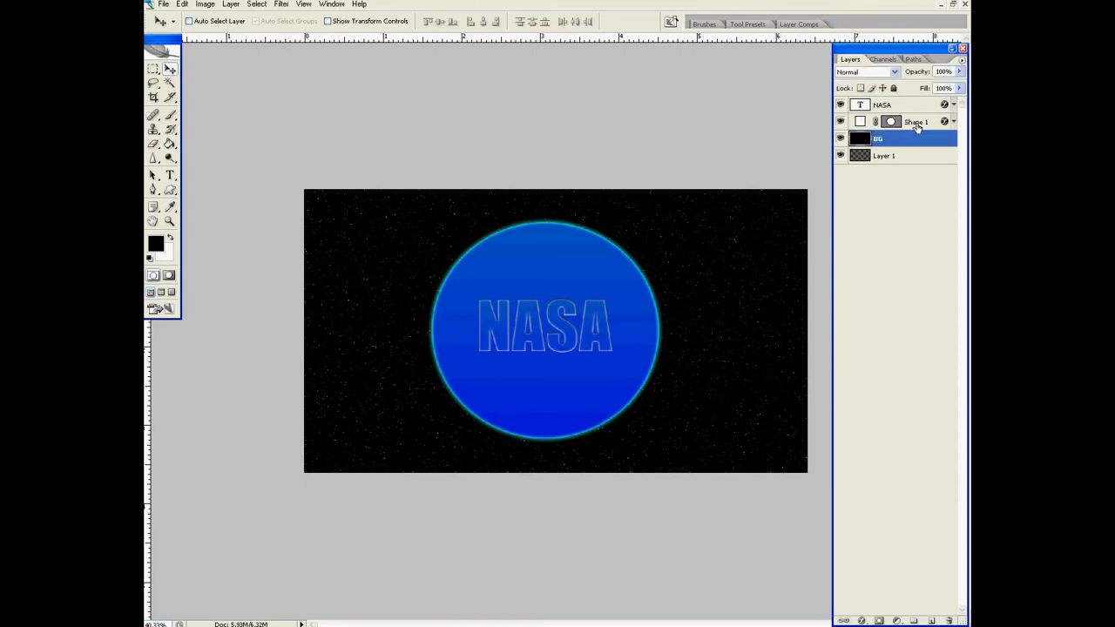
click(914, 123)
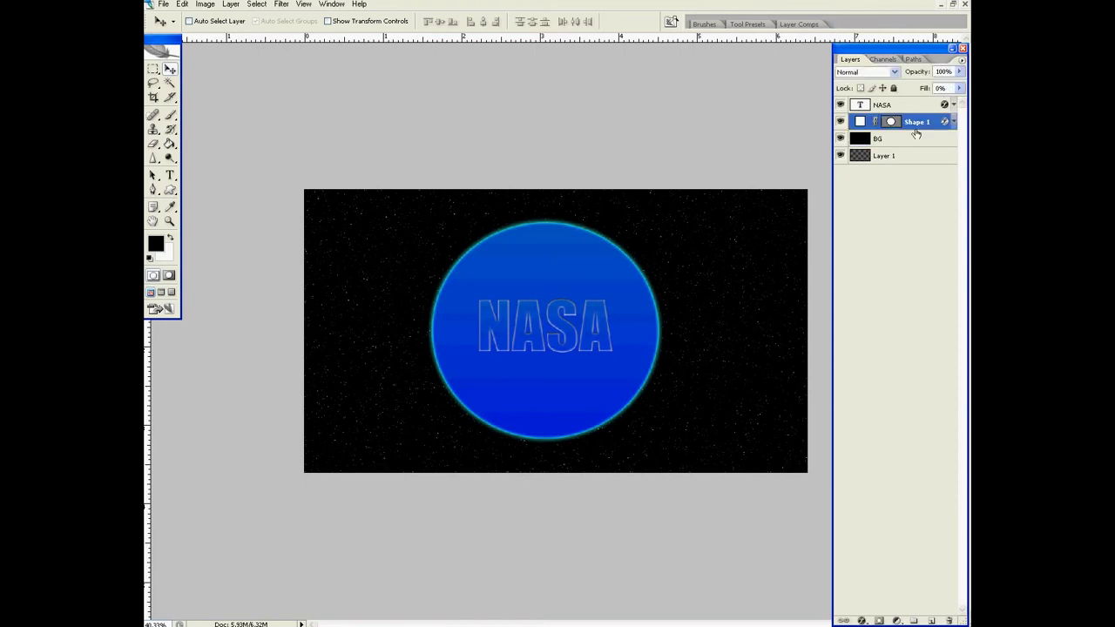
click(282, 4)
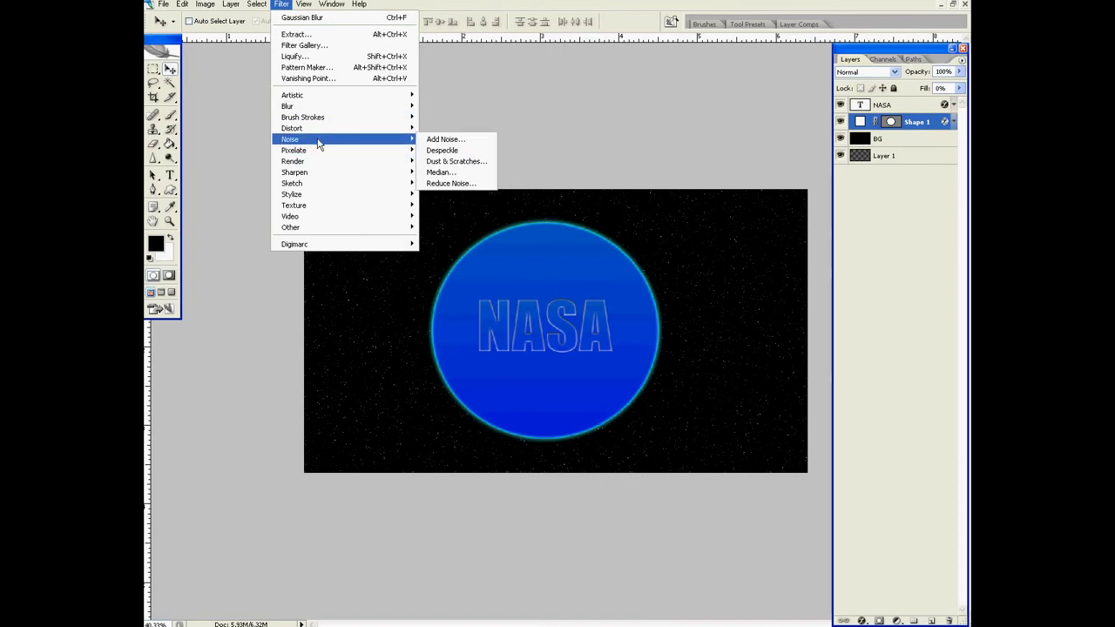
mouse_move(340, 105)
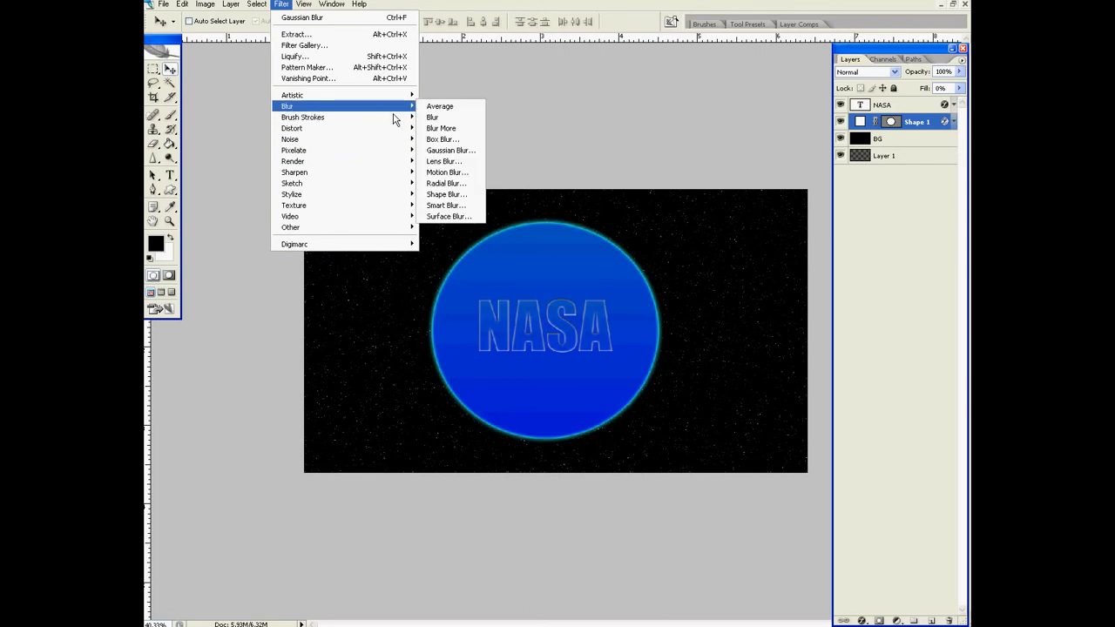
click(445, 150)
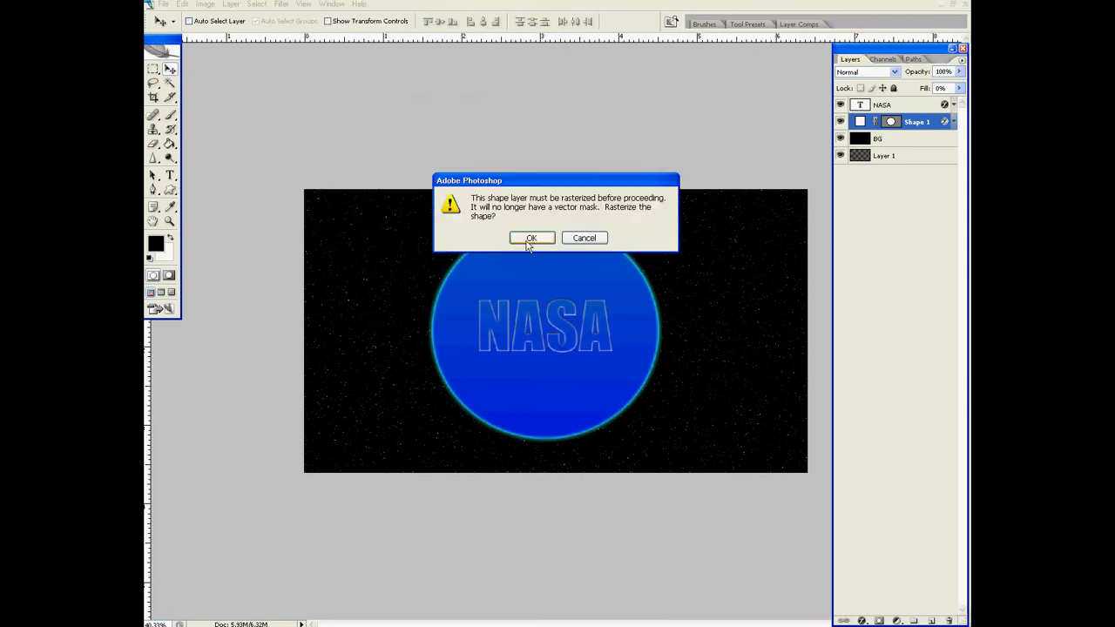
click(583, 239)
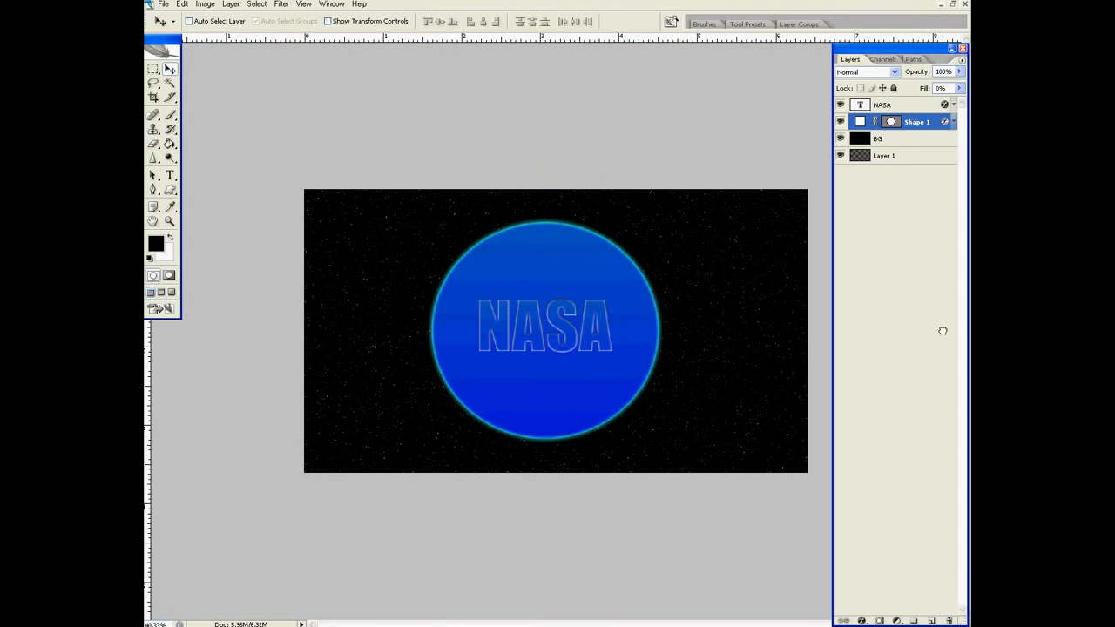
key(ctrl+j)
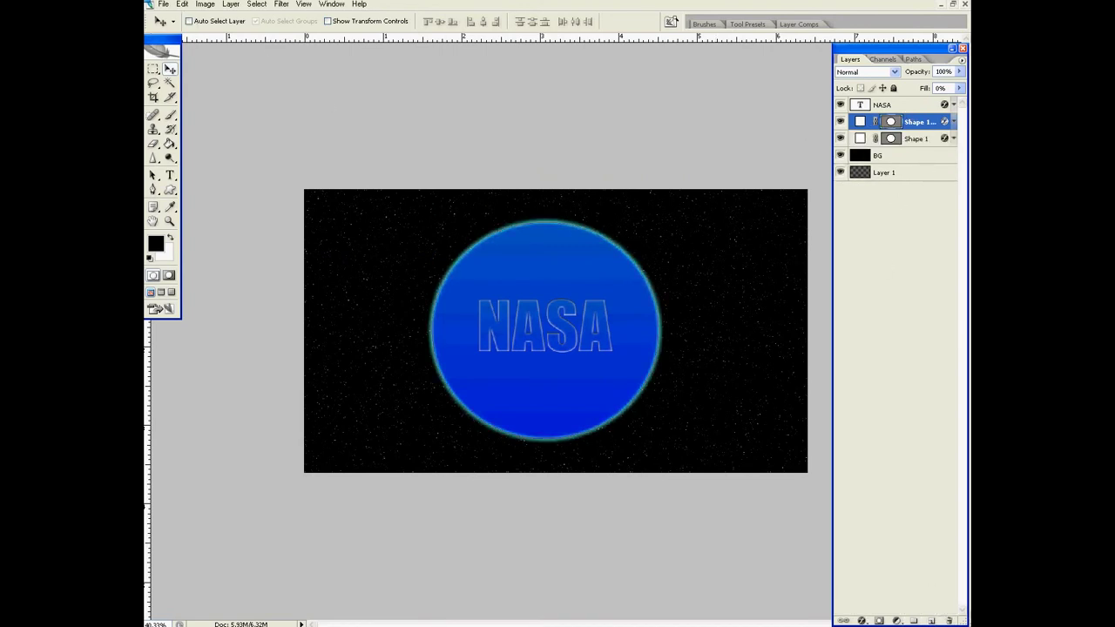
Step: Rasterize Shape 1 copy and apply a 1.6-pixel Gaussian blur
click(282, 4)
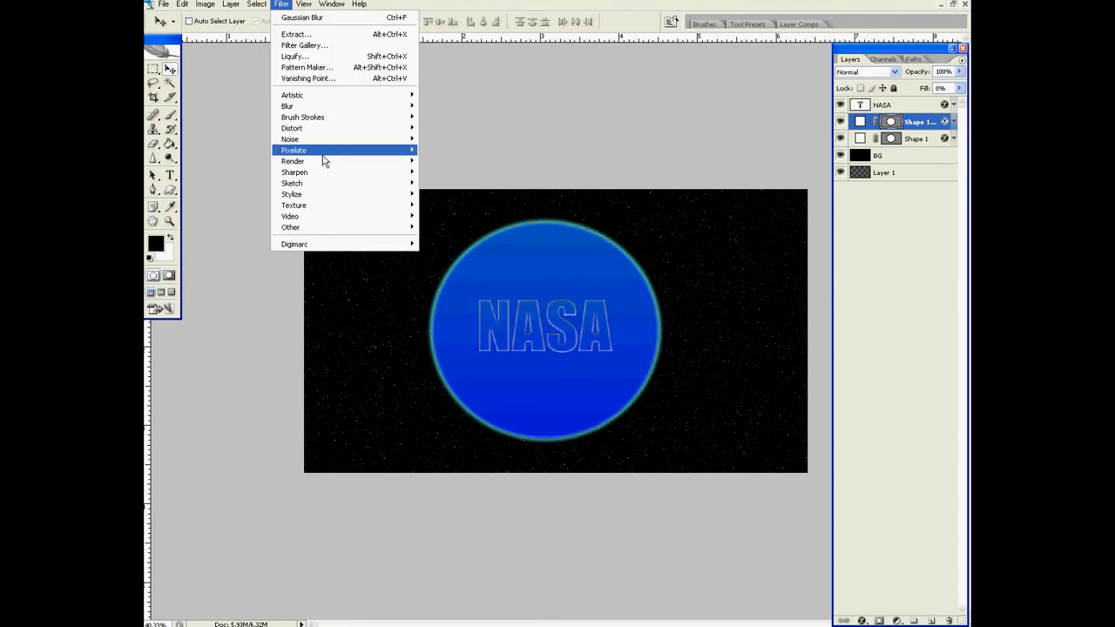
mouse_move(344, 105)
click(449, 150)
click(538, 235)
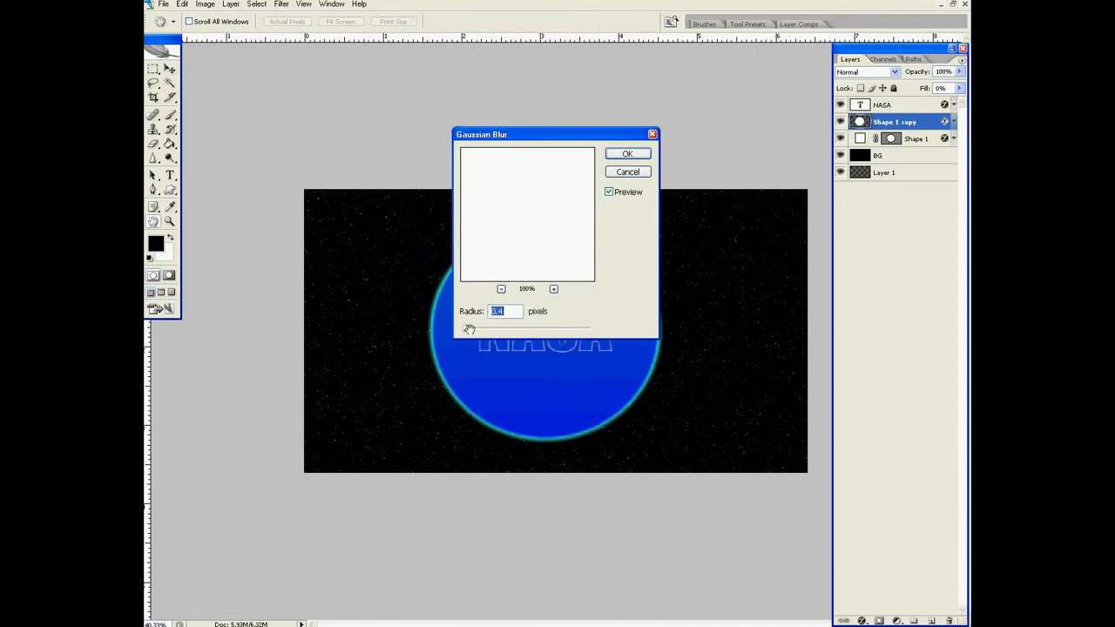
drag(466, 337, 475, 336)
click(617, 155)
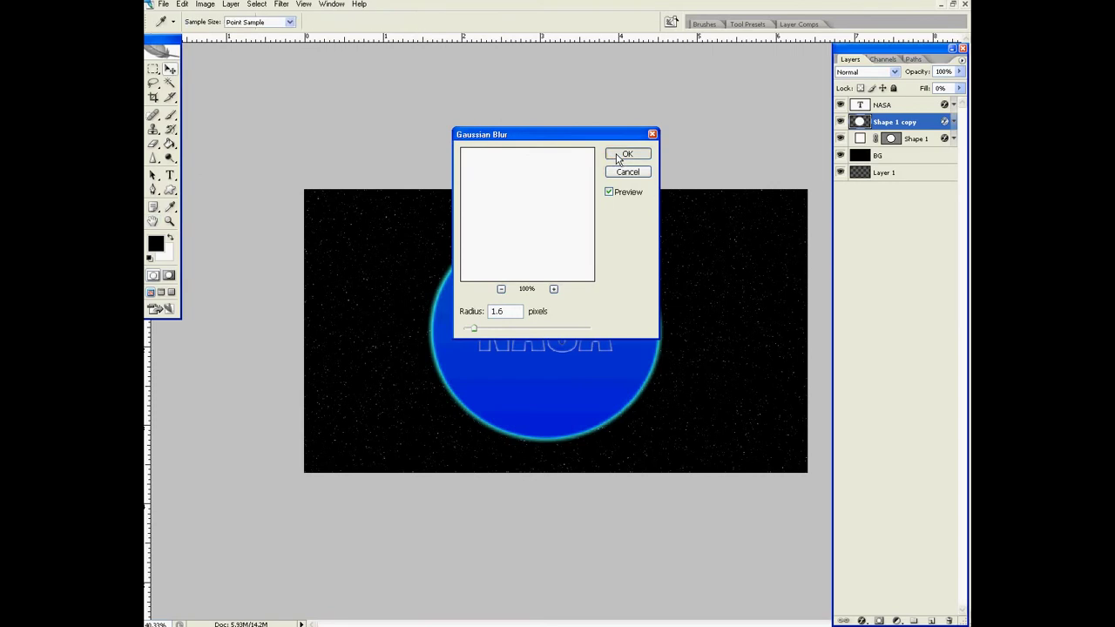
click(617, 155)
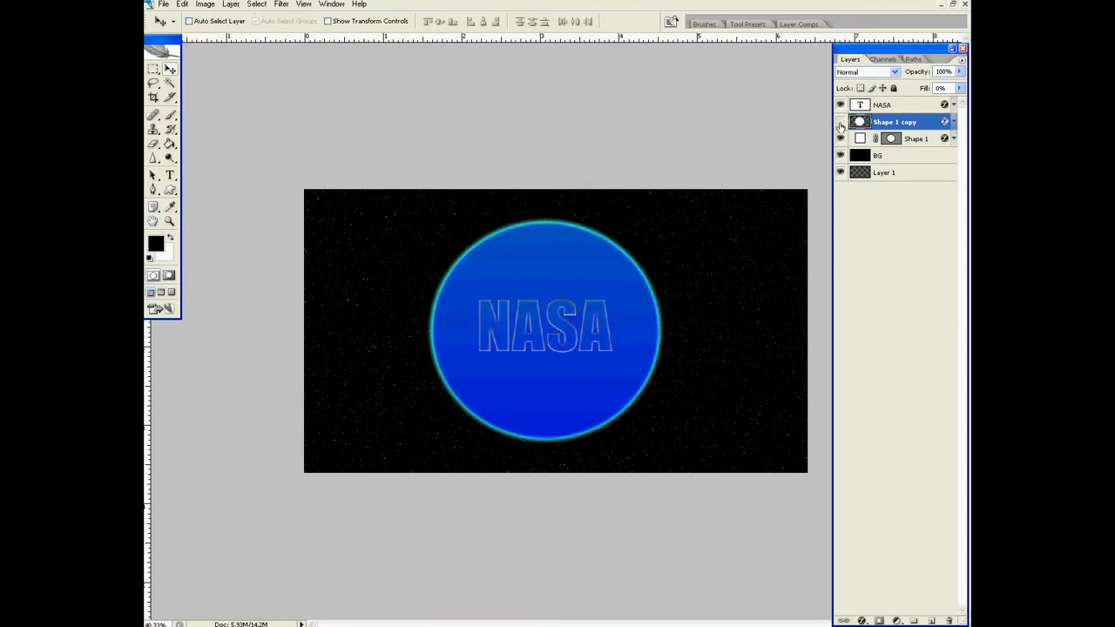
click(839, 123)
click(840, 122)
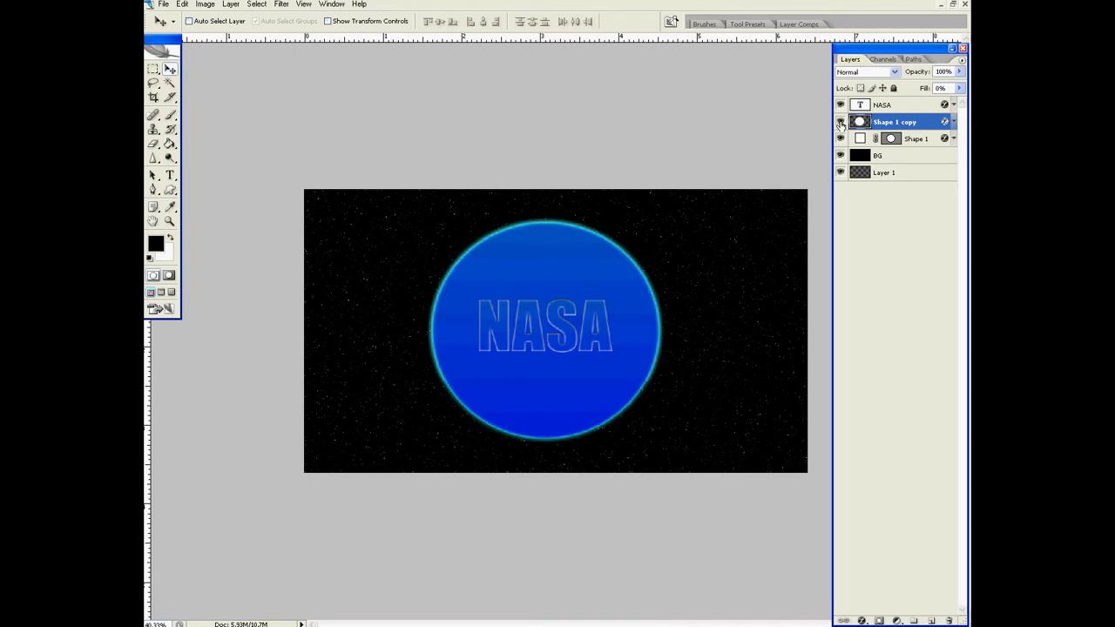
Step: Lower the blurred copy's opacity to 74%
click(959, 73)
drag(958, 81, 943, 91)
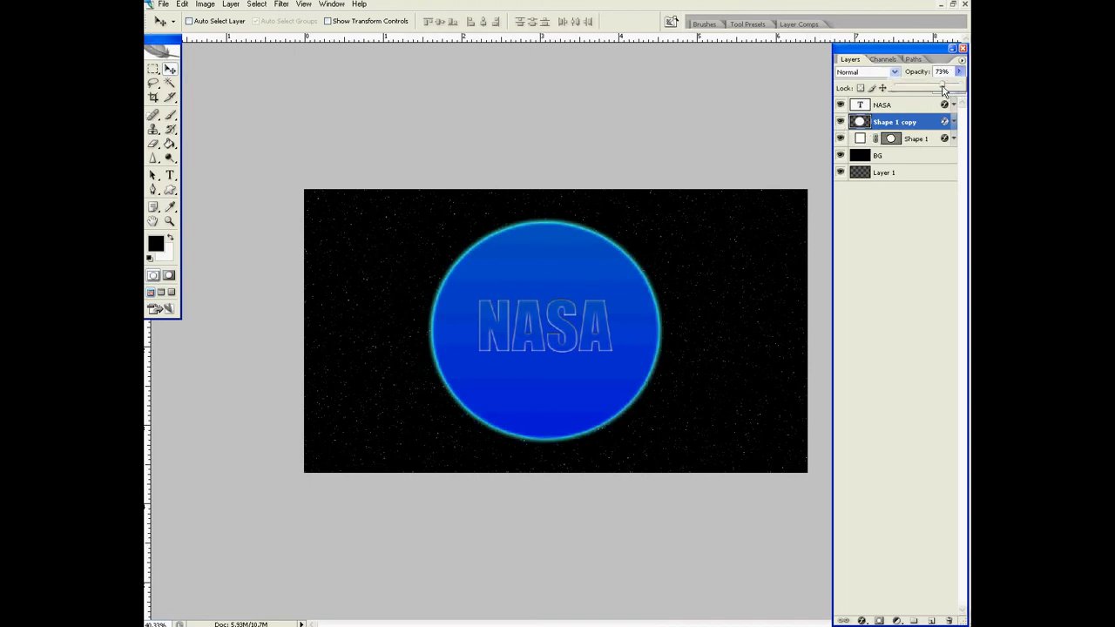
click(910, 225)
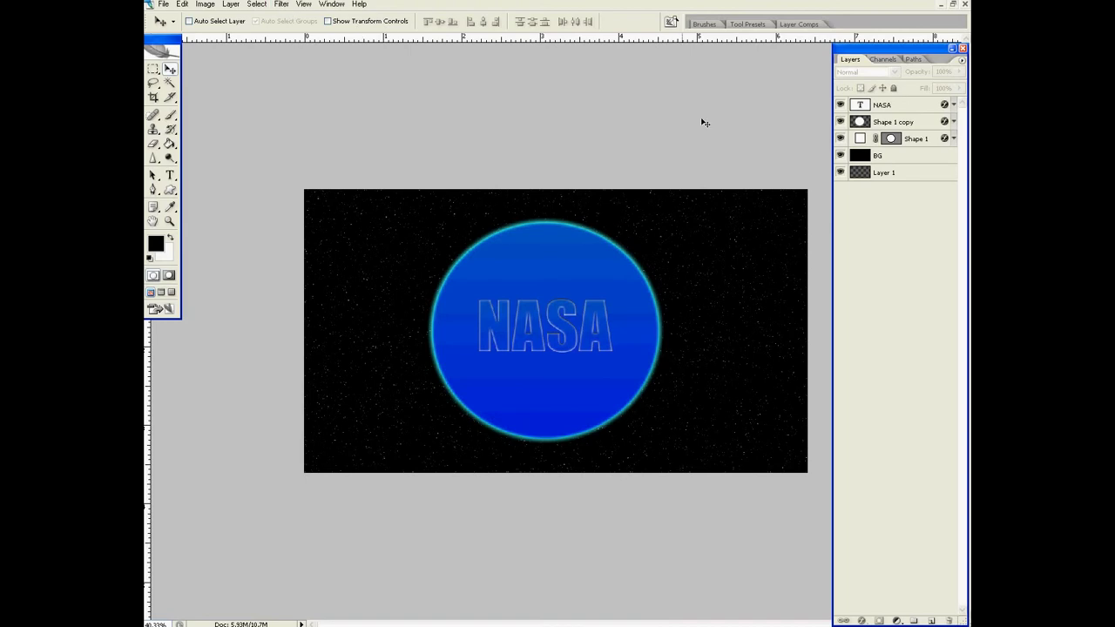
click(892, 122)
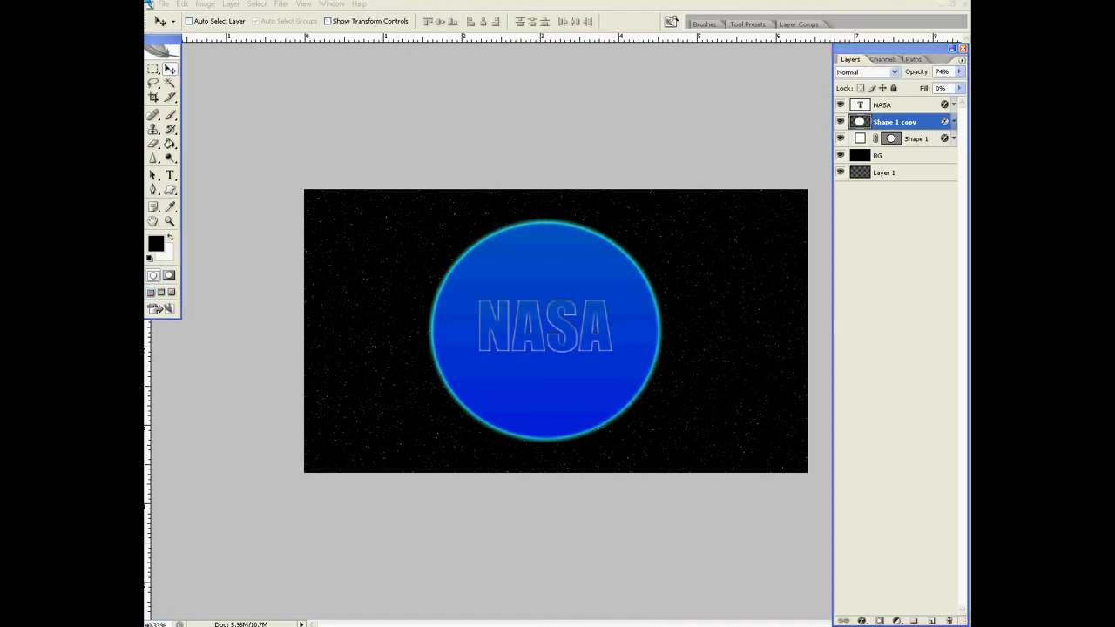
Step: Apply Spherize at 100% to the copied blue disc
click(281, 3)
mouse_move(292, 128)
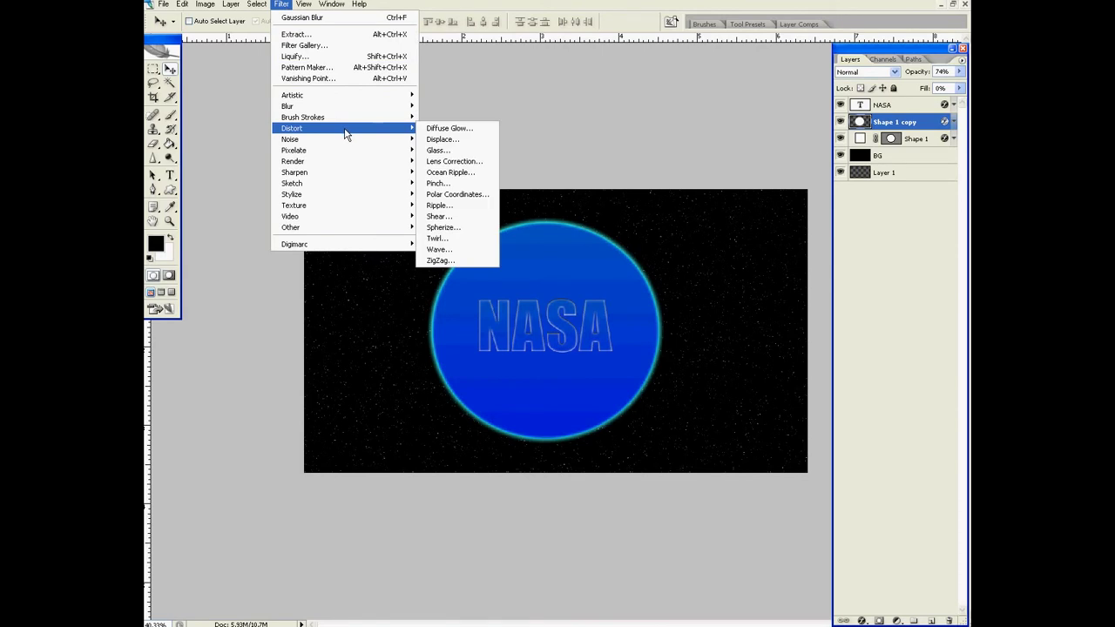
click(470, 226)
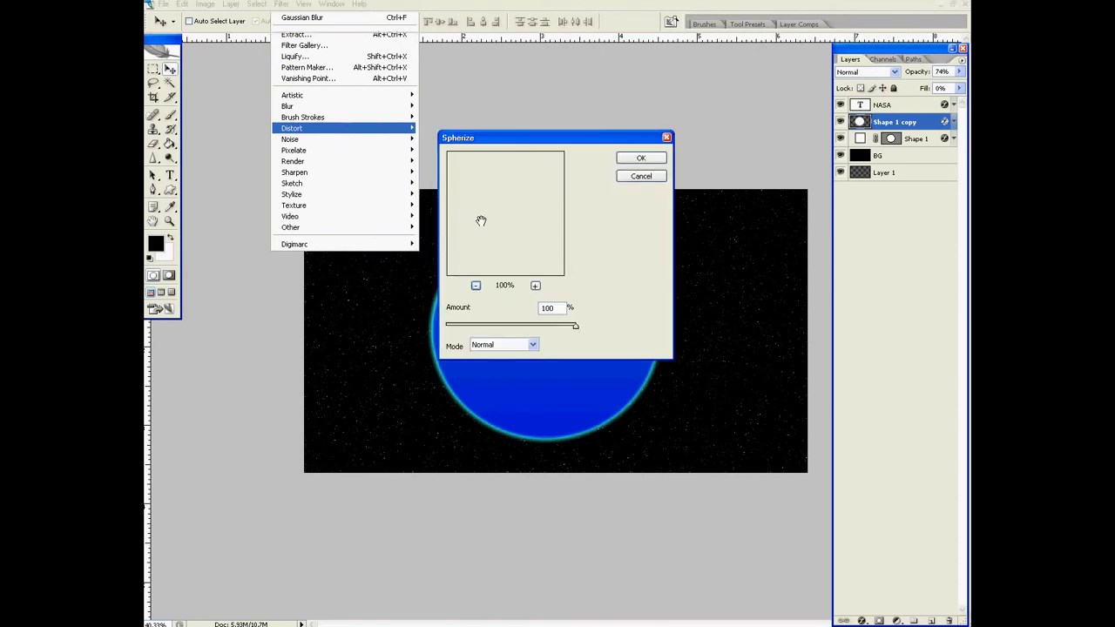
click(640, 159)
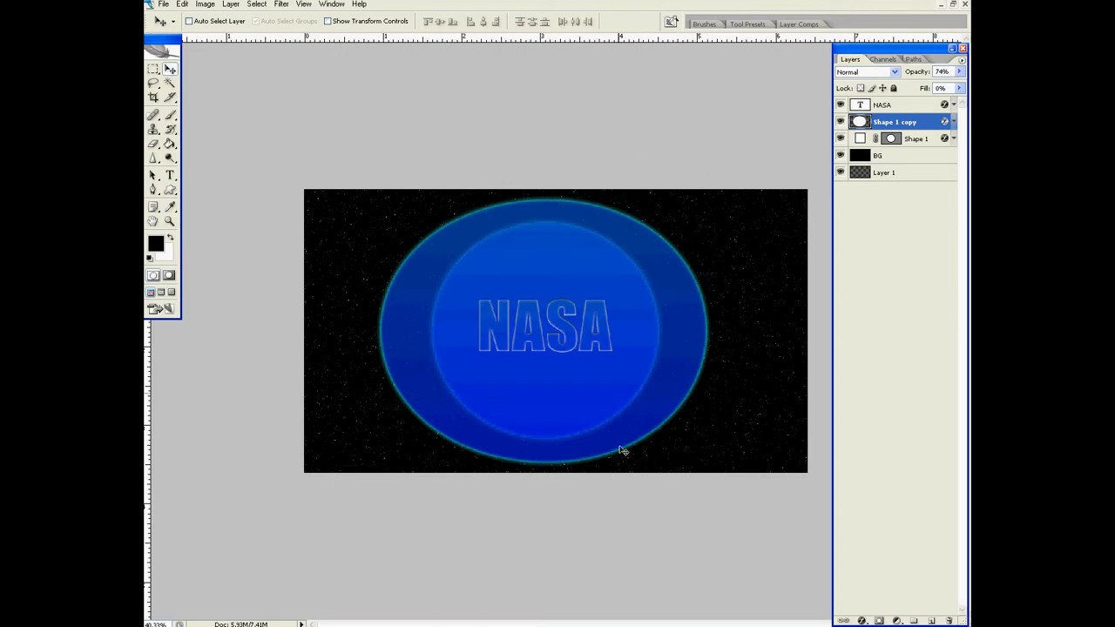
Step: Squeeze the disc inward from all four sides and make Shape 1 visible again
key(ctrl+t)
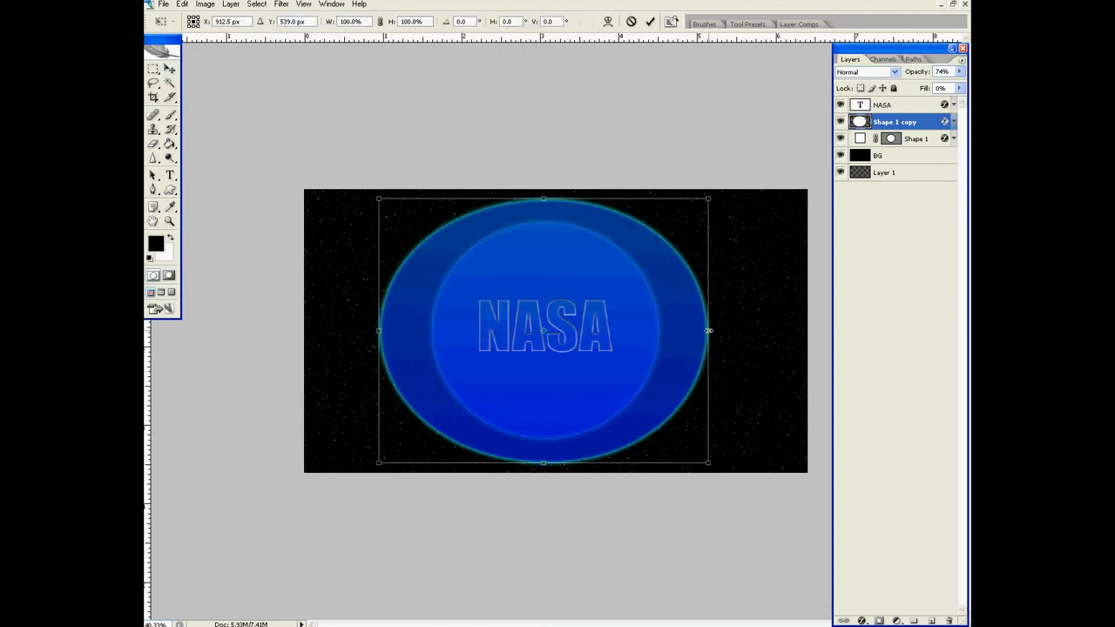
drag(708, 330, 657, 328)
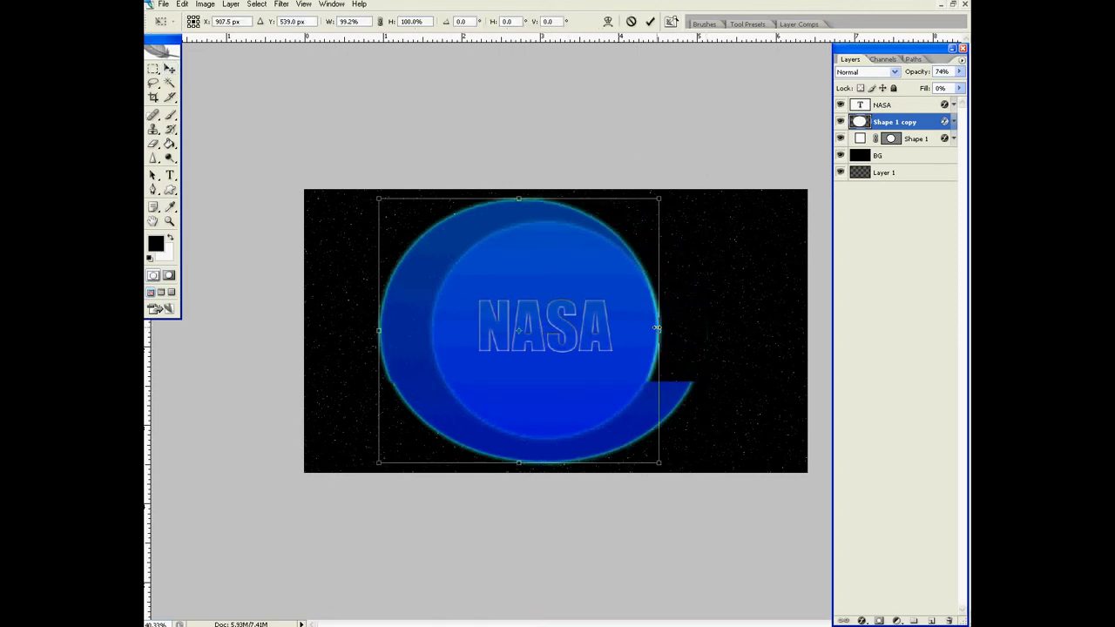
drag(380, 331, 432, 331)
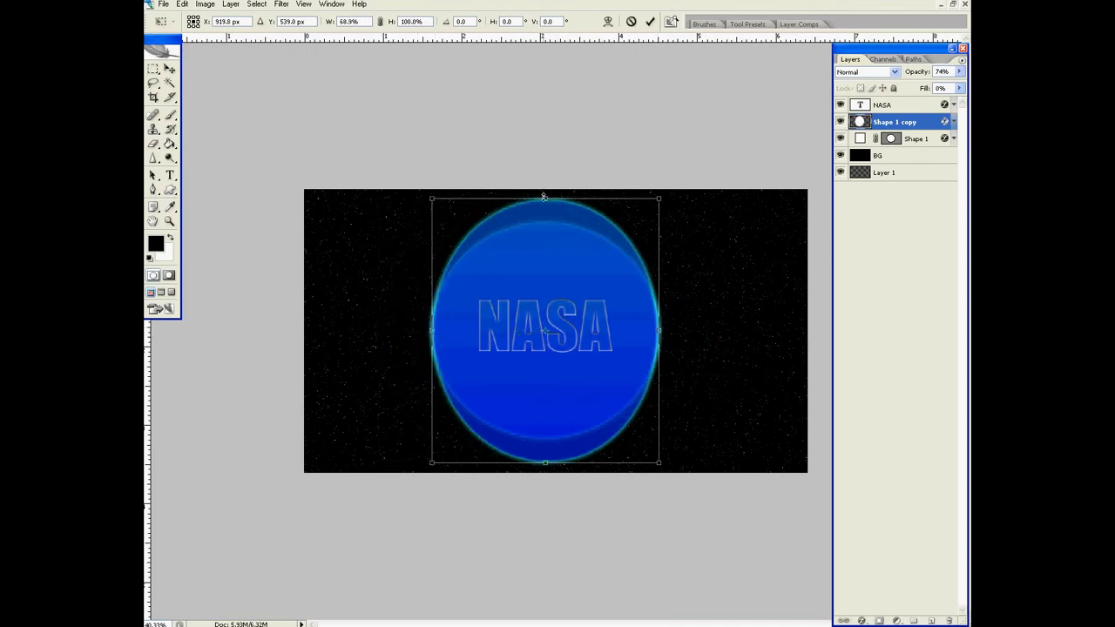
drag(543, 197, 544, 222)
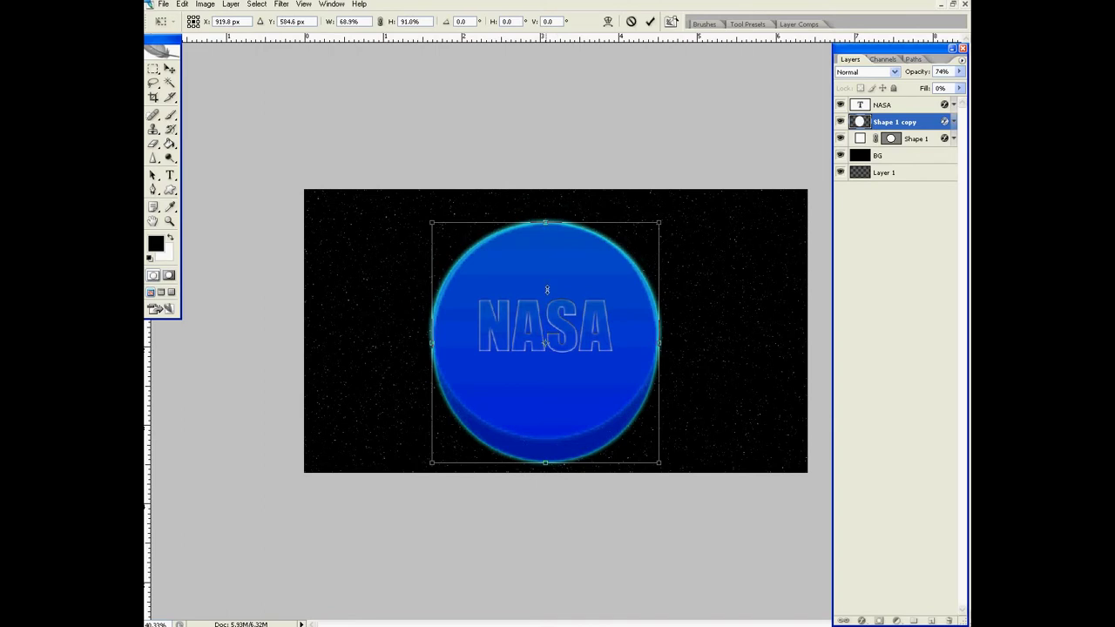
drag(546, 465, 541, 439)
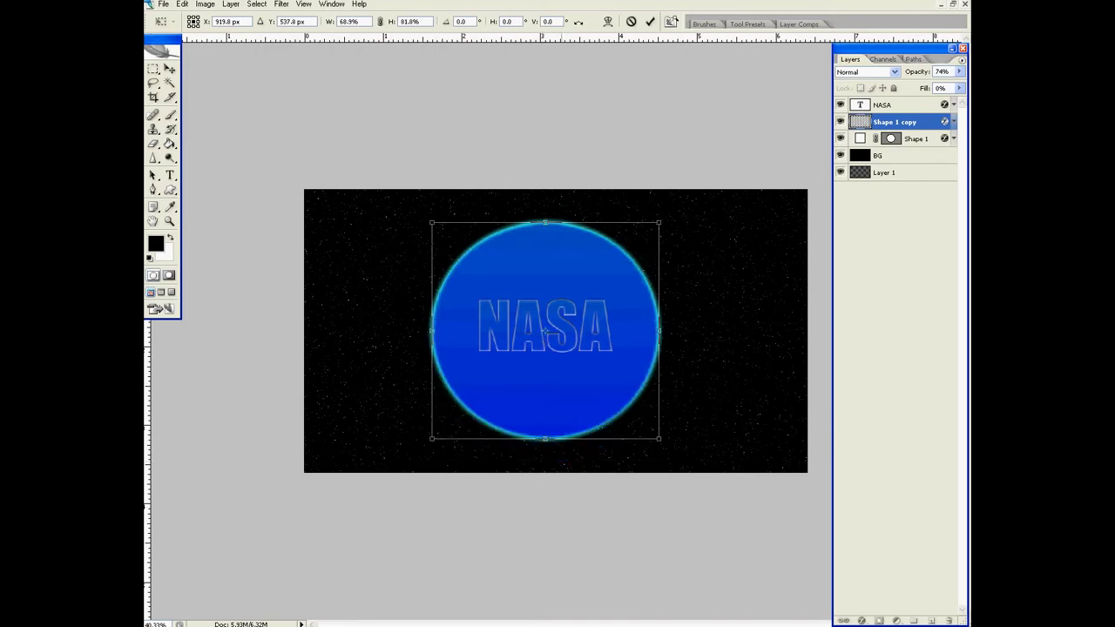
click(649, 21)
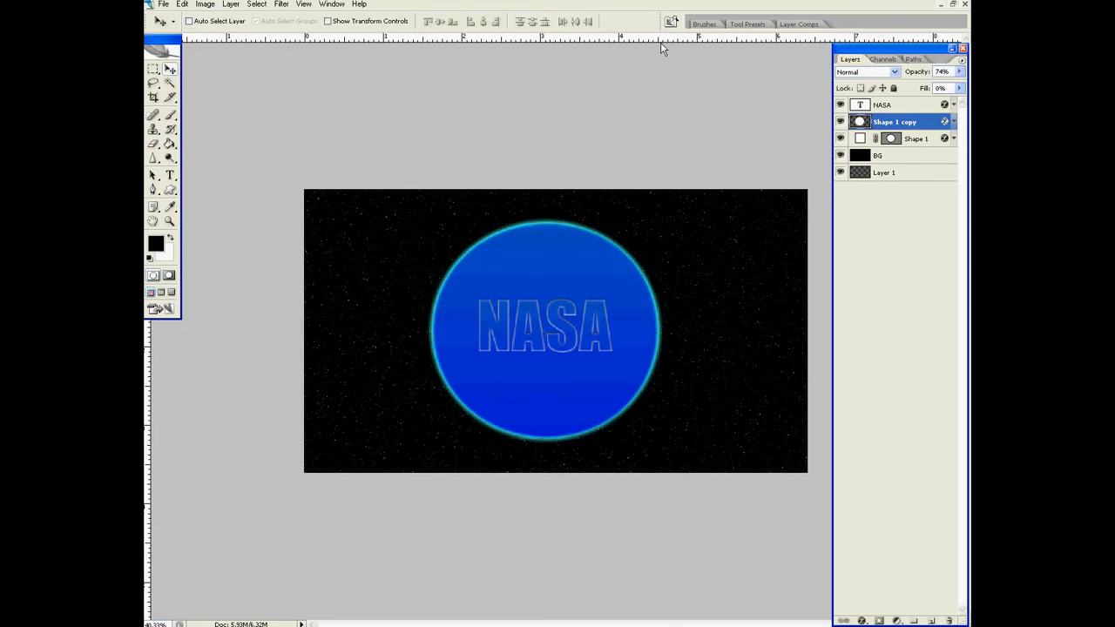
click(841, 141)
Step: Pick the atom shape in the Custom Shape tool
click(171, 191)
click(417, 22)
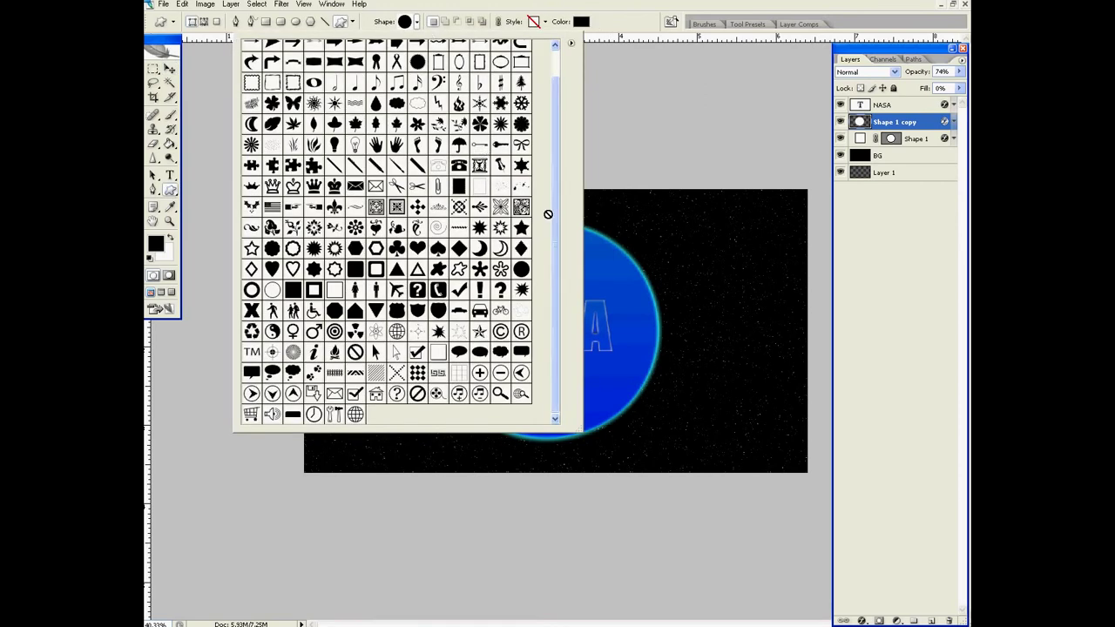
drag(557, 234, 554, 91)
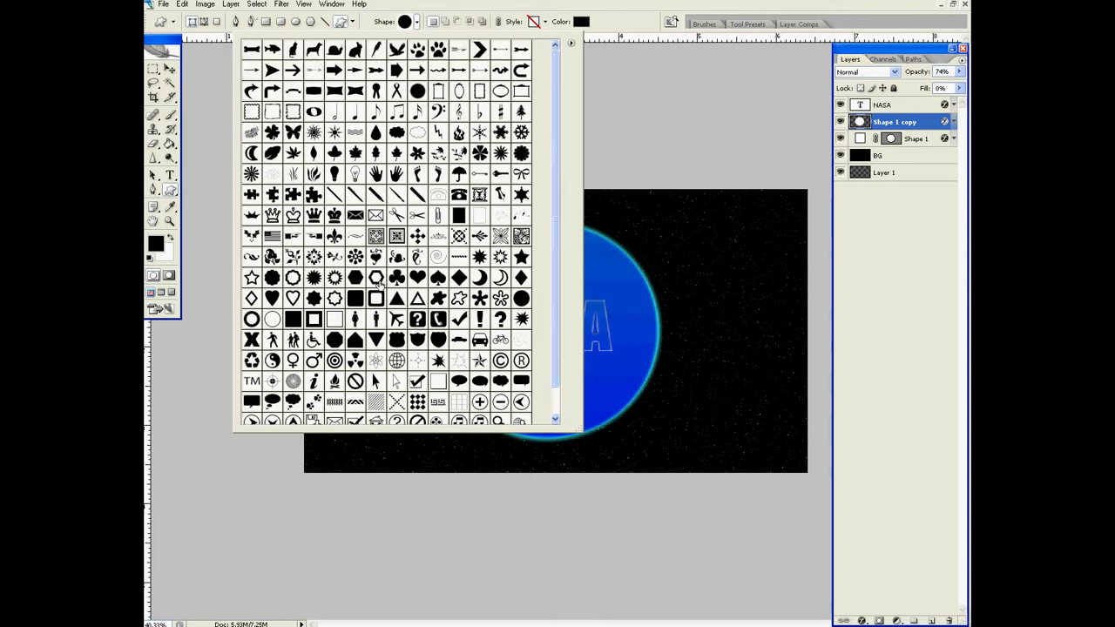
click(375, 366)
key(Return)
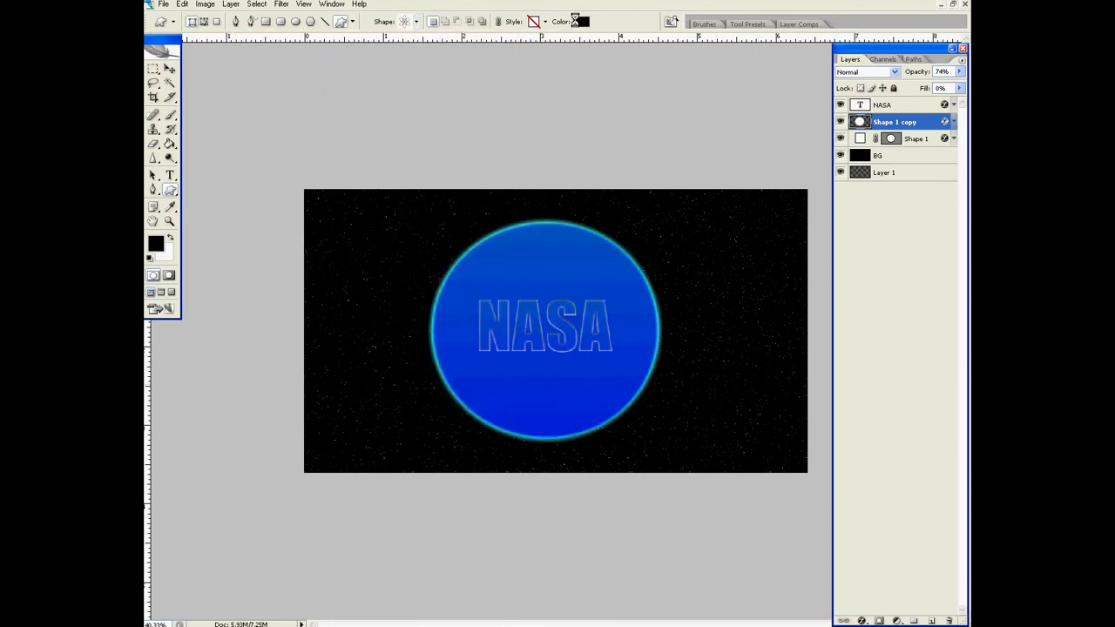
Step: Draw an orange atom just above the NASA lettering as Shape 2
click(580, 21)
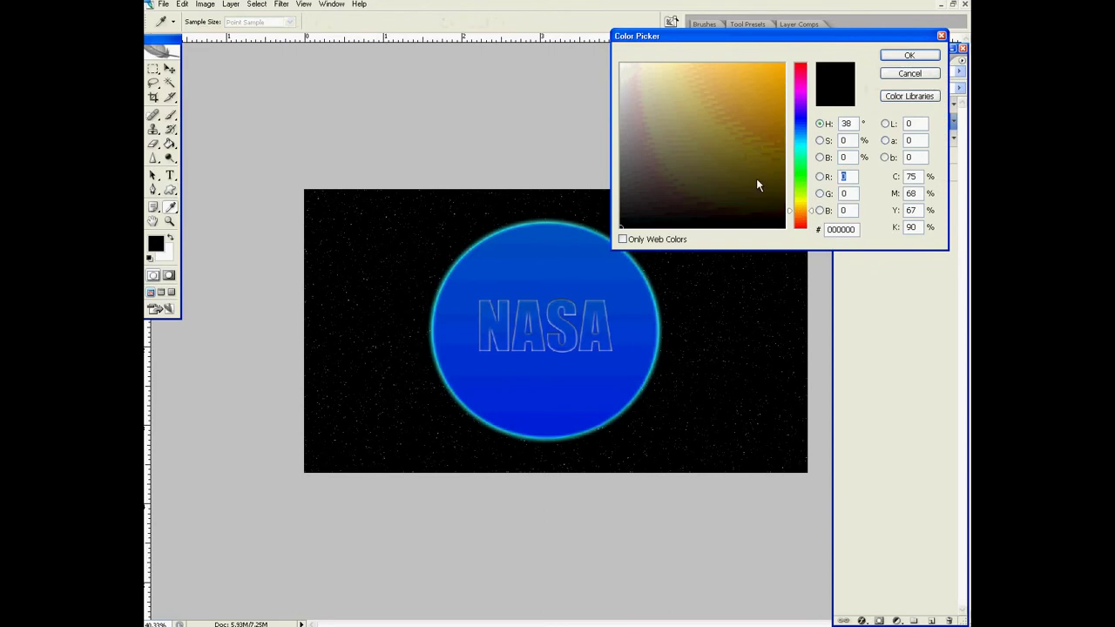
drag(759, 182, 809, 50)
click(908, 55)
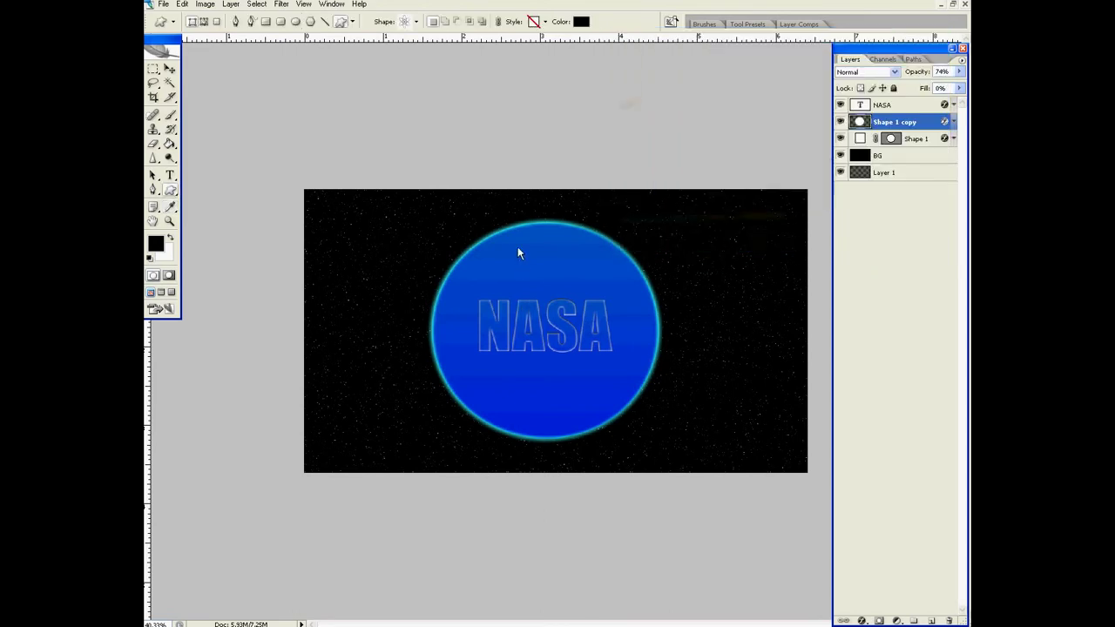
drag(516, 244, 571, 297)
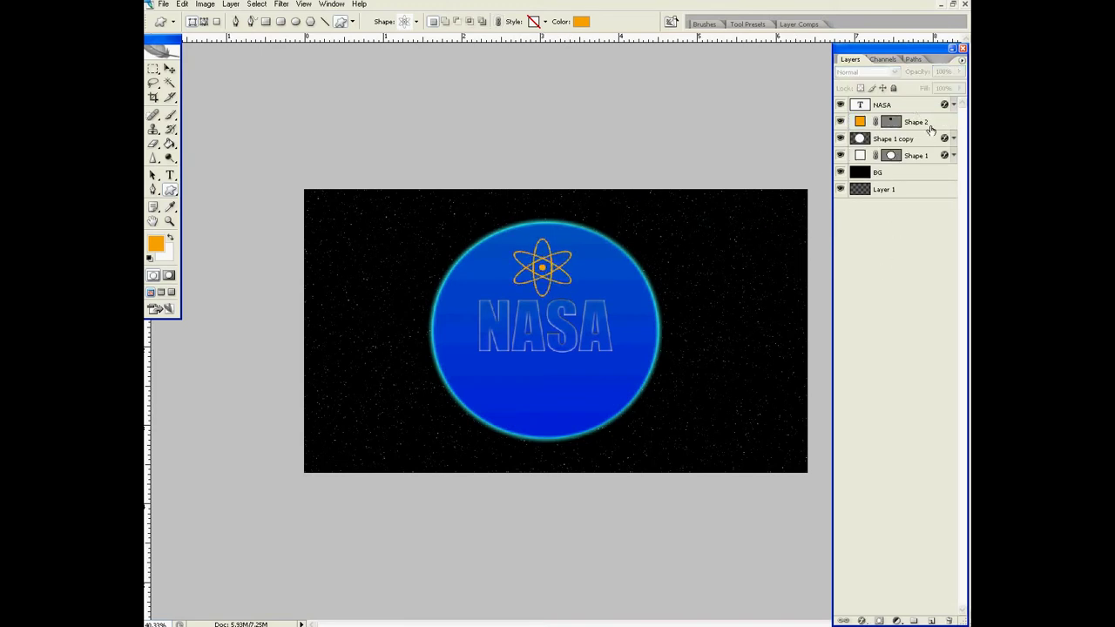
click(926, 127)
right_click(925, 128)
click(890, 153)
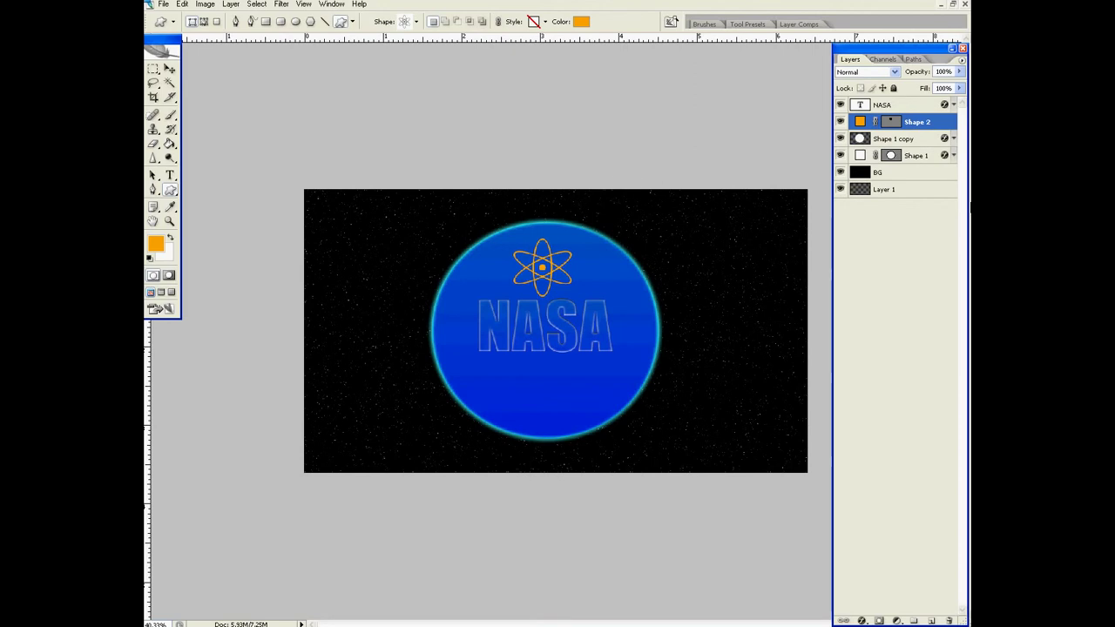
key(h)
double_click(903, 138)
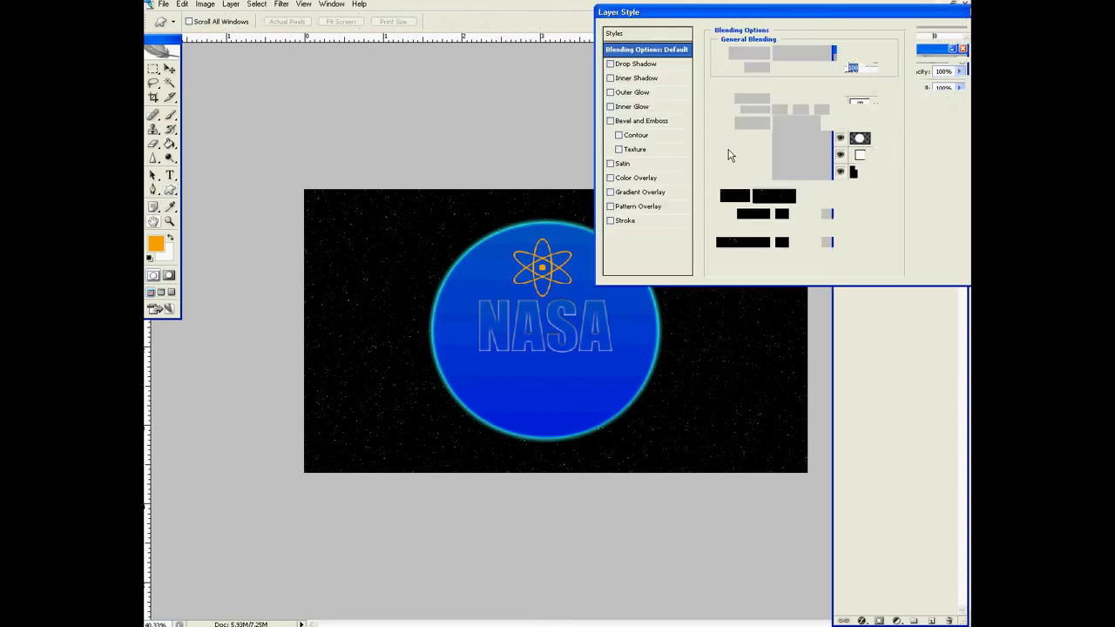
click(627, 179)
click(831, 54)
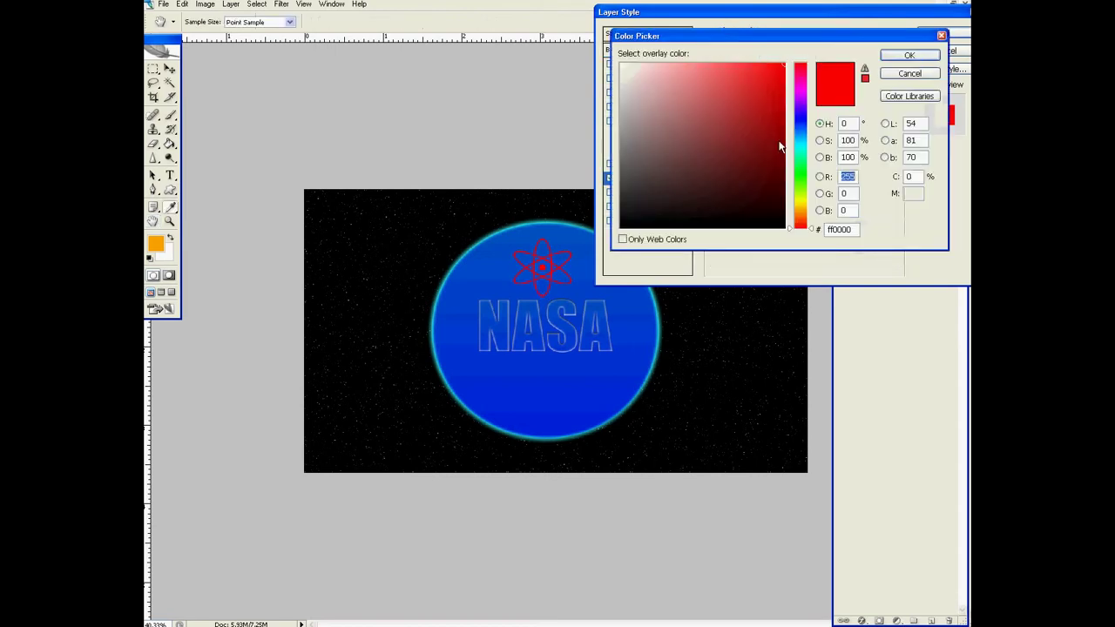
click(800, 211)
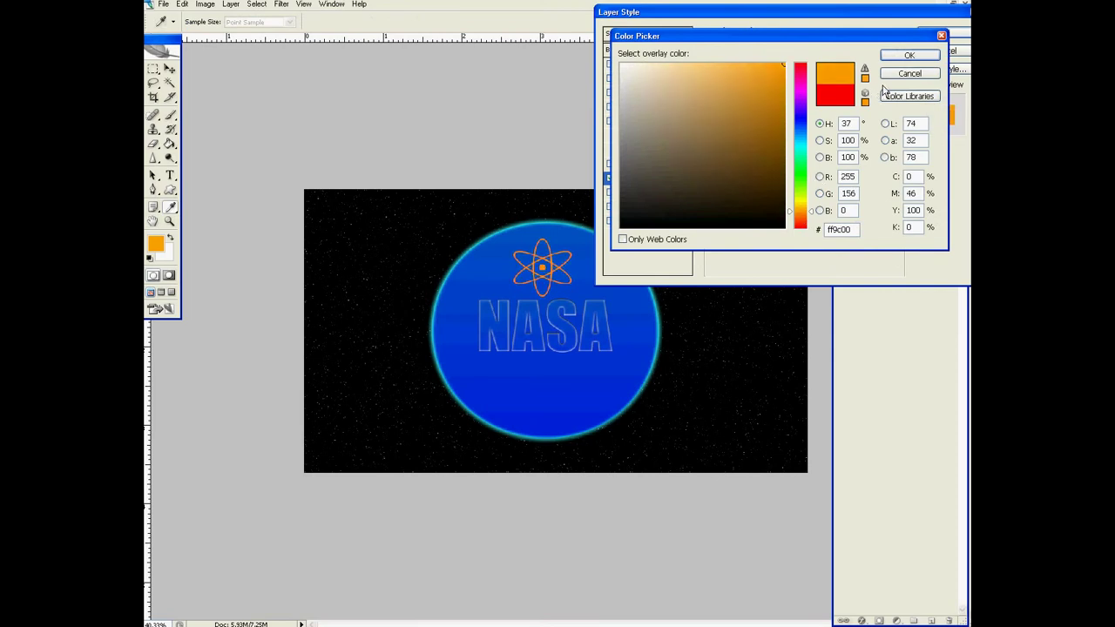
click(908, 55)
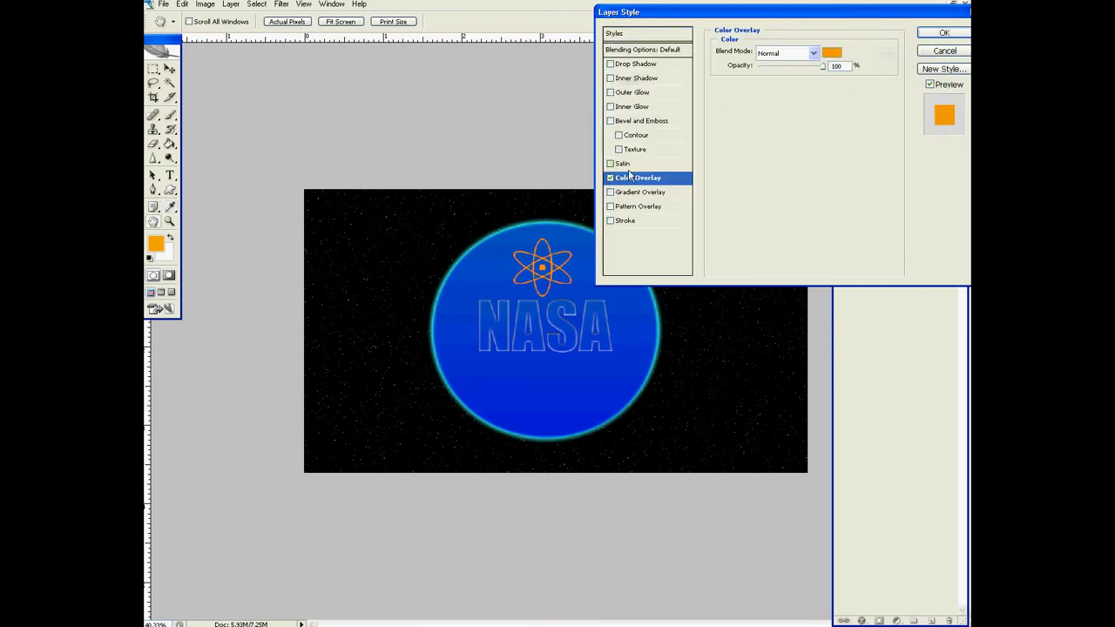
click(625, 98)
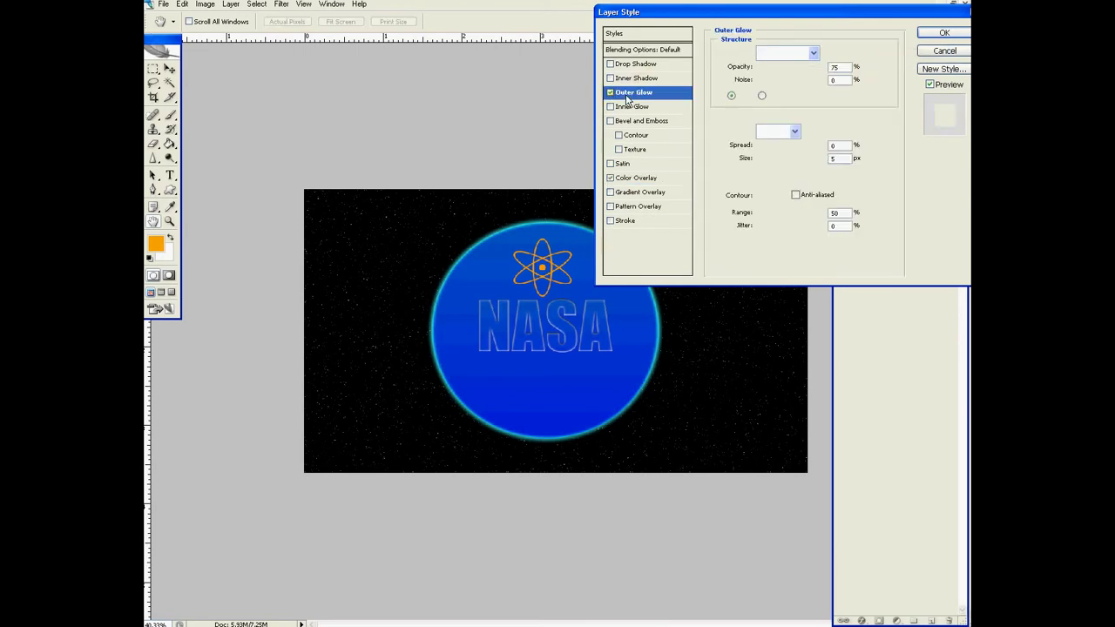
click(743, 96)
click(633, 193)
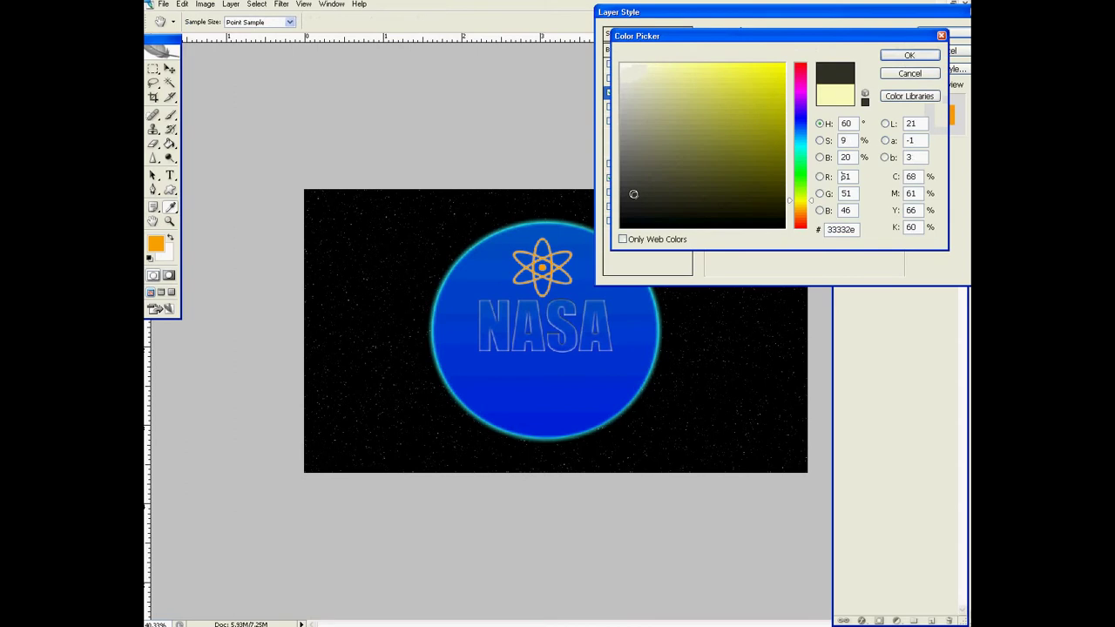
click(892, 56)
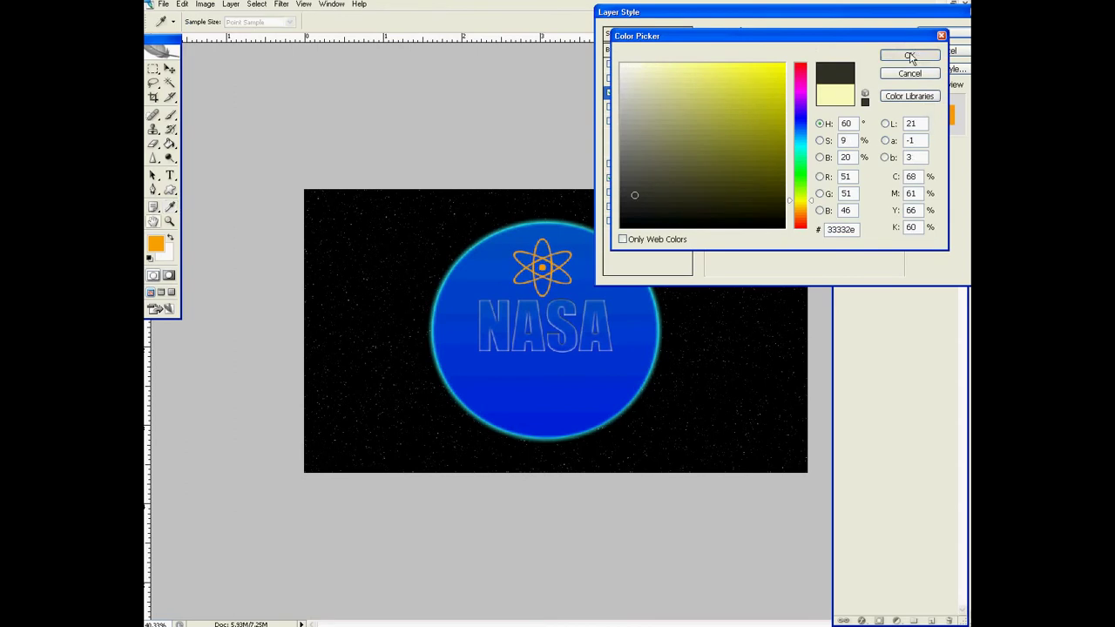
click(610, 79)
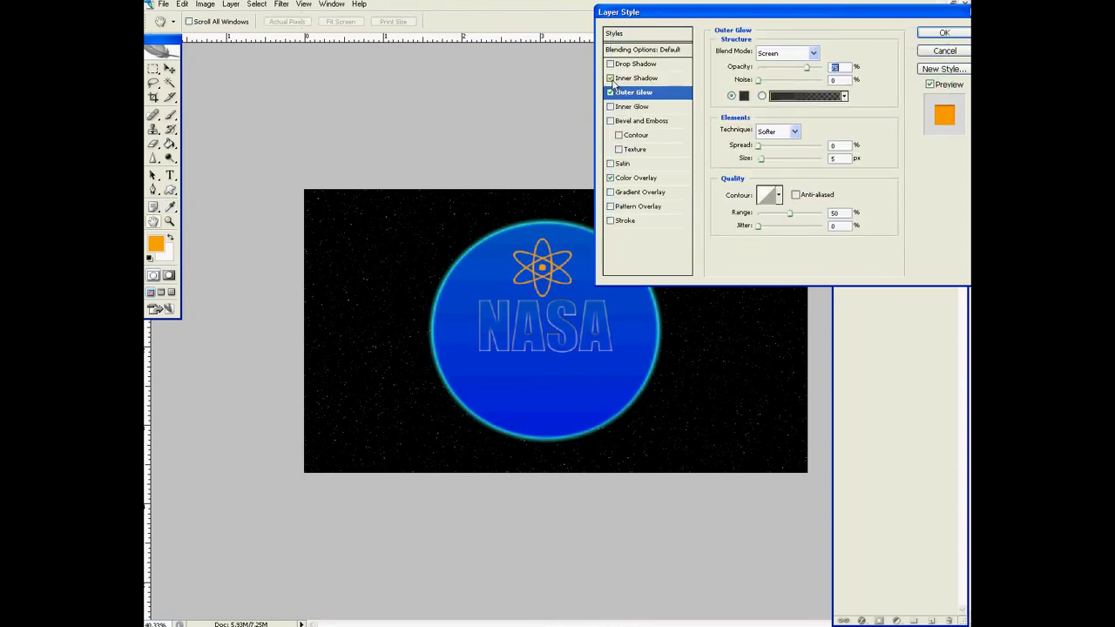
click(610, 78)
click(643, 65)
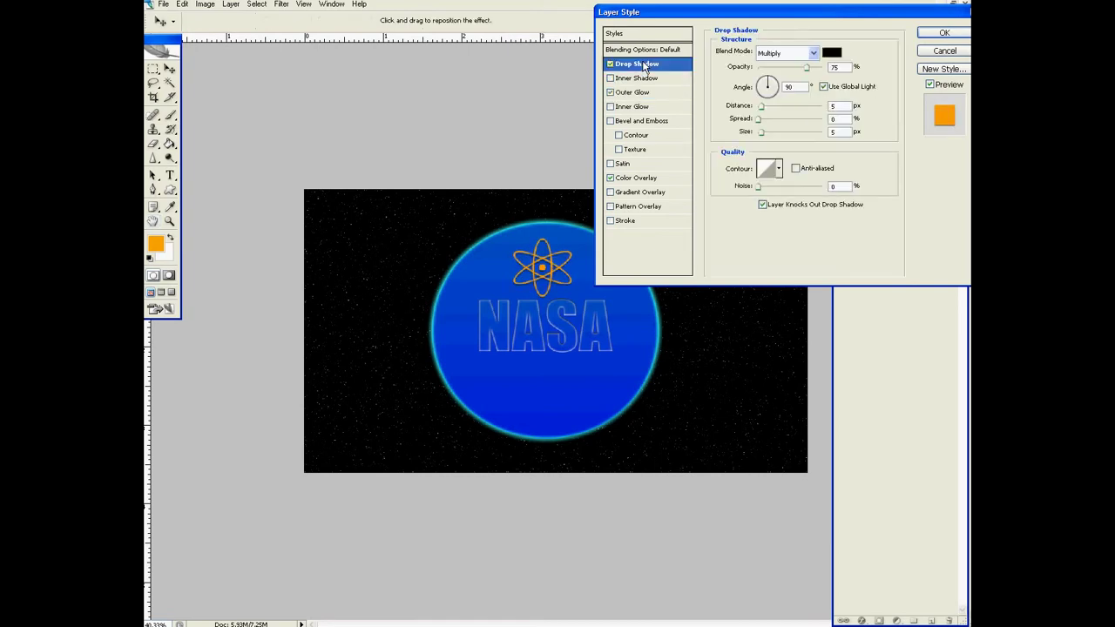
click(610, 65)
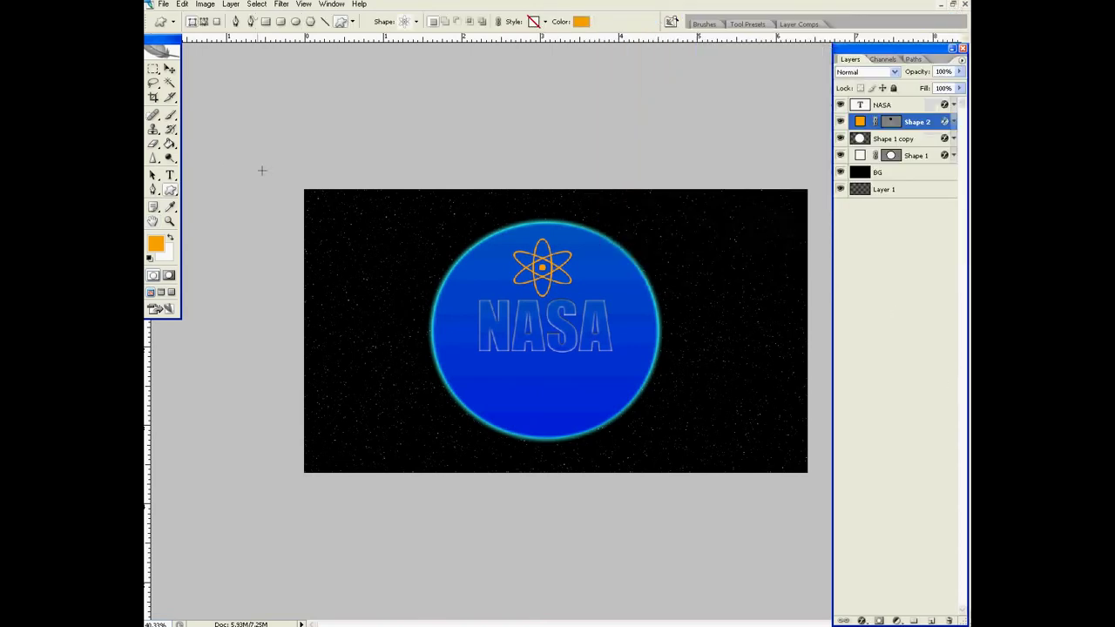
Step: Add a new layer above NASA and set the Pen tool to path mode
click(899, 106)
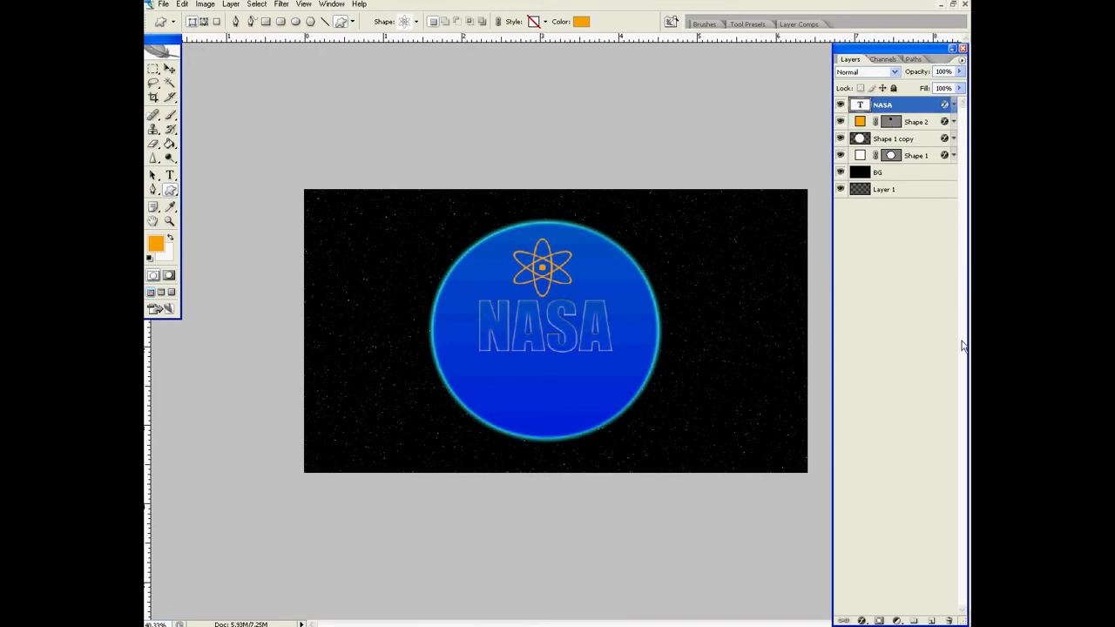
click(931, 620)
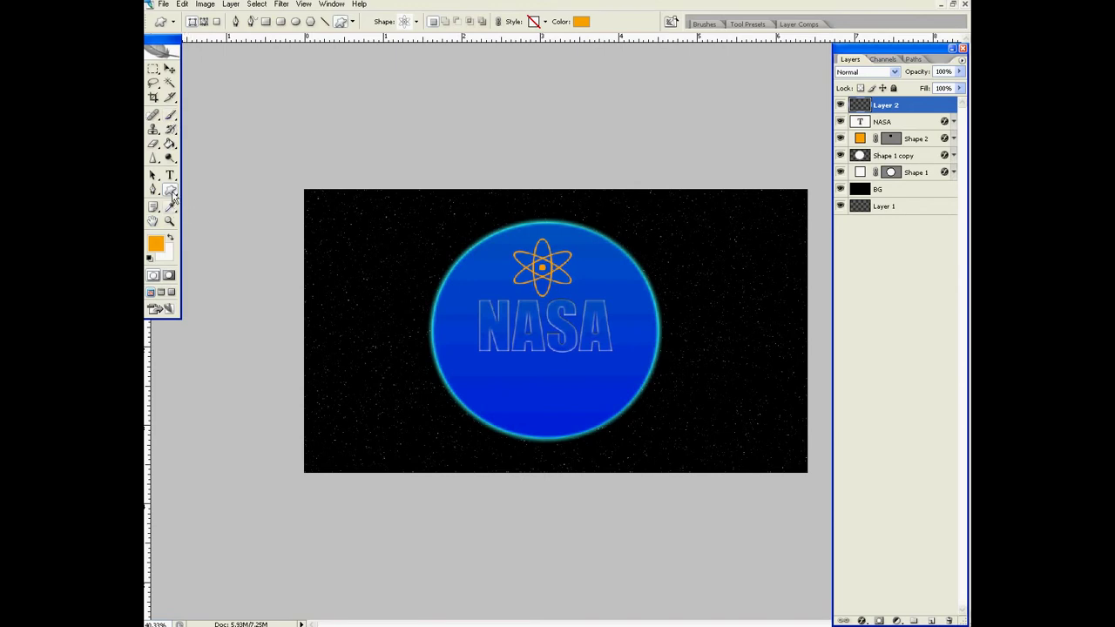
click(153, 191)
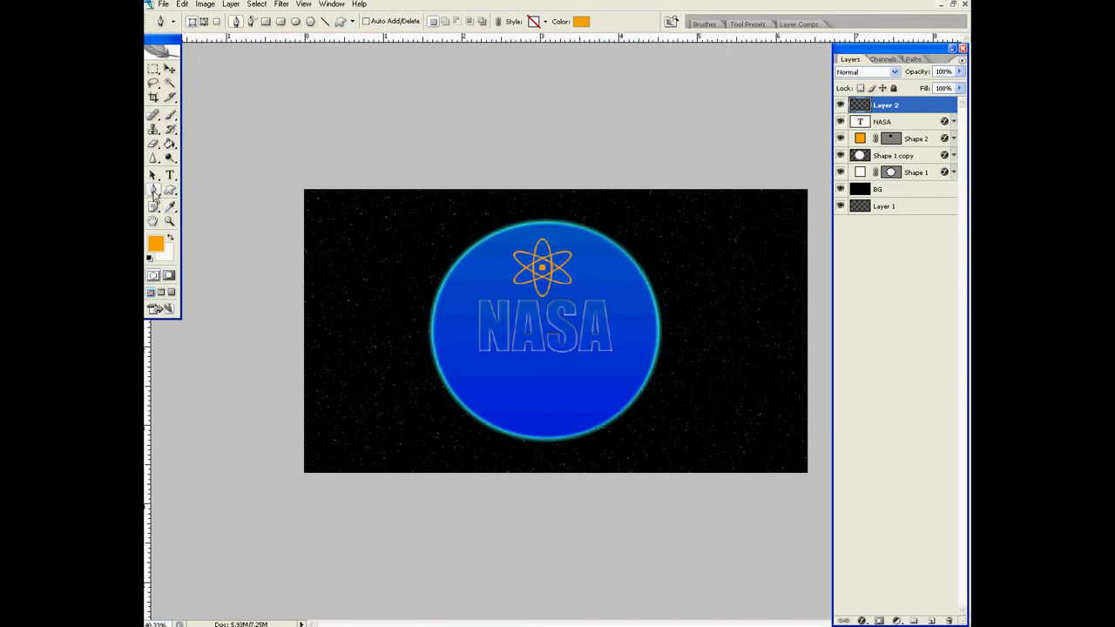
click(205, 22)
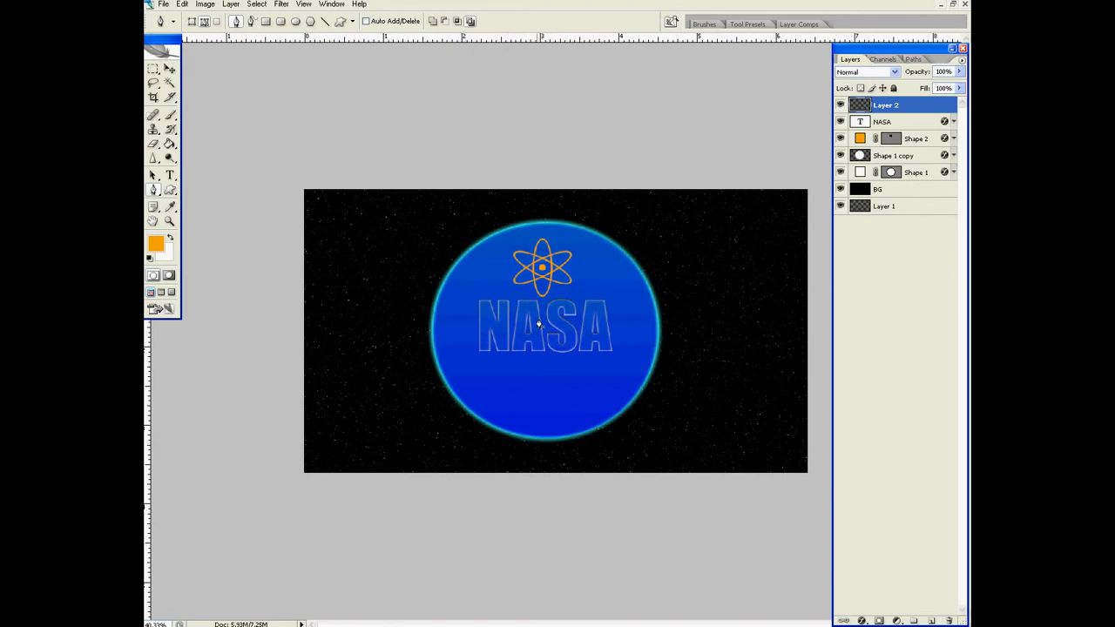
Step: Trace the upper and middle curves of the left wing outline
click(460, 261)
click(400, 211)
drag(408, 271, 394, 283)
click(434, 308)
mouse_move(435, 307)
mouse_down()
mouse_move(478, 324)
mouse_move(458, 326)
mouse_up()
key(ctrl+z)
drag(372, 301, 358, 303)
mouse_move(377, 345)
mouse_down()
mouse_move(365, 357)
mouse_move(398, 378)
mouse_up()
key(ctrl+z)
drag(444, 345, 471, 358)
drag(387, 375, 372, 379)
Step: Add the lower wing anchors and close the path at its start point
click(380, 403)
click(413, 398)
key(ctrl+z)
click(413, 416)
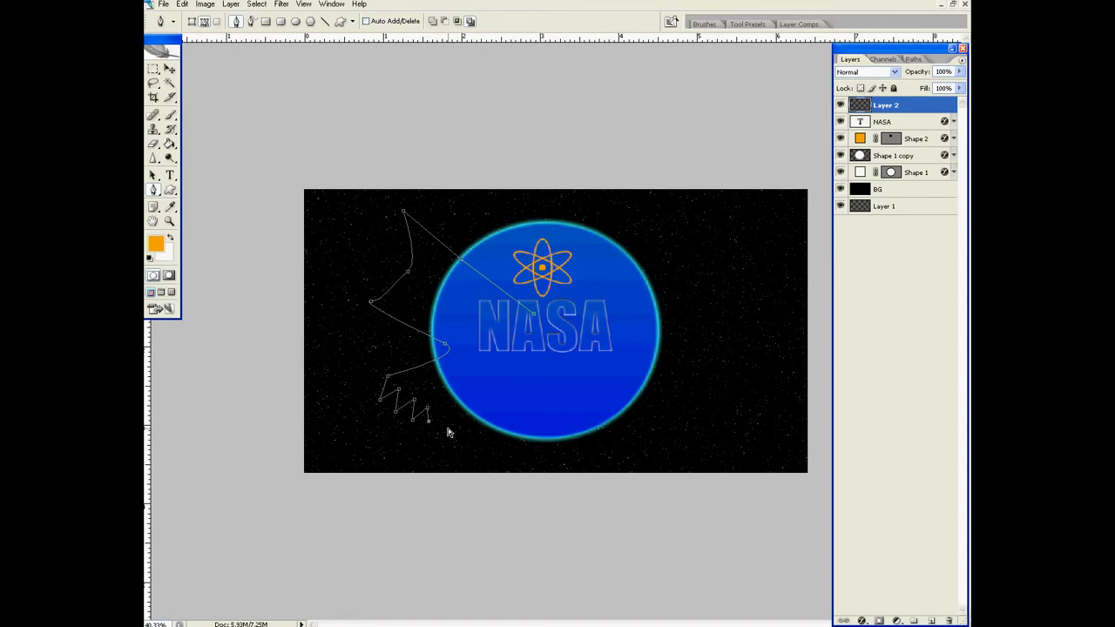
key(ctrl+z)
click(446, 424)
click(518, 403)
click(529, 318)
Step: Rename Layer 2 to 'Aripi Stanga'
double_click(887, 105)
text(Aripi Stanga)
click(908, 252)
Step: Select the Aripi Stanga layer and start stroking the work path, then cancel
click(938, 106)
click(918, 58)
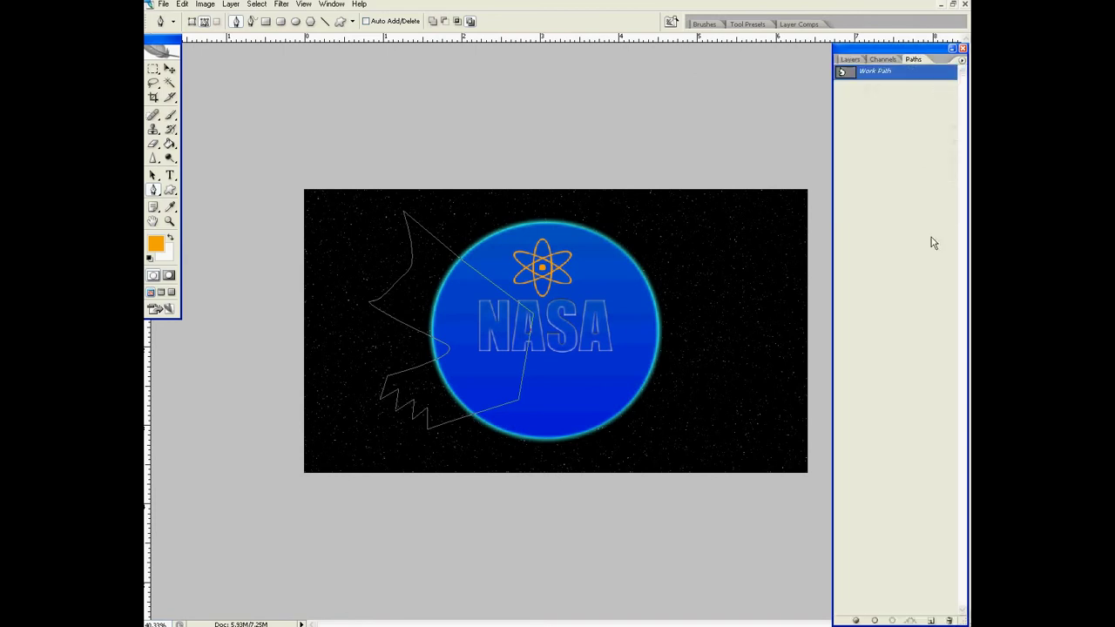
right_click(893, 75)
click(849, 135)
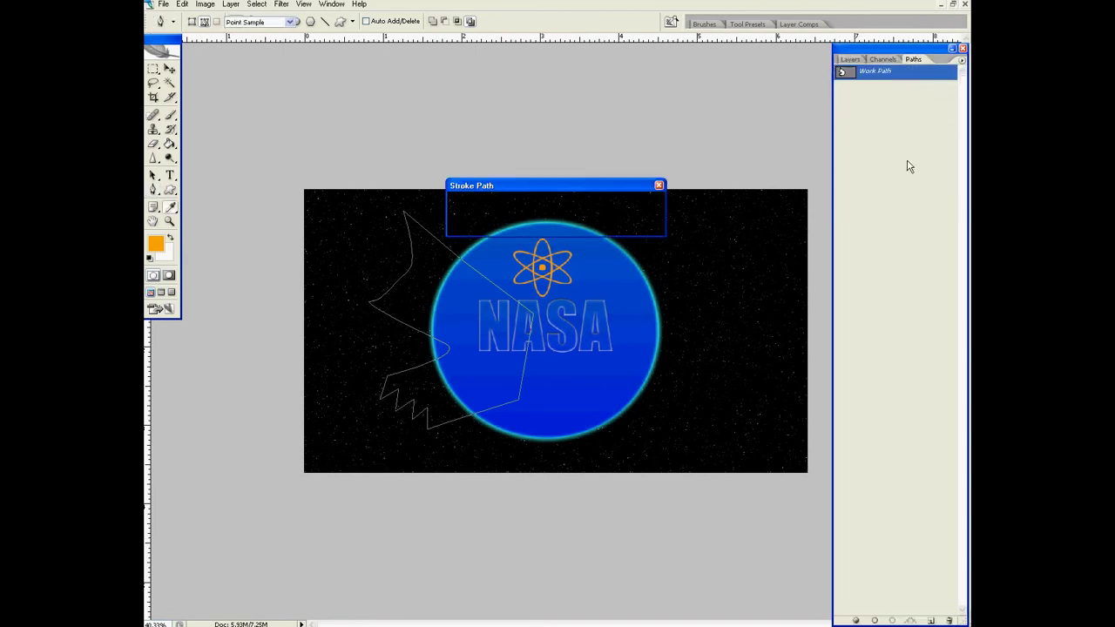
drag(567, 186, 559, 99)
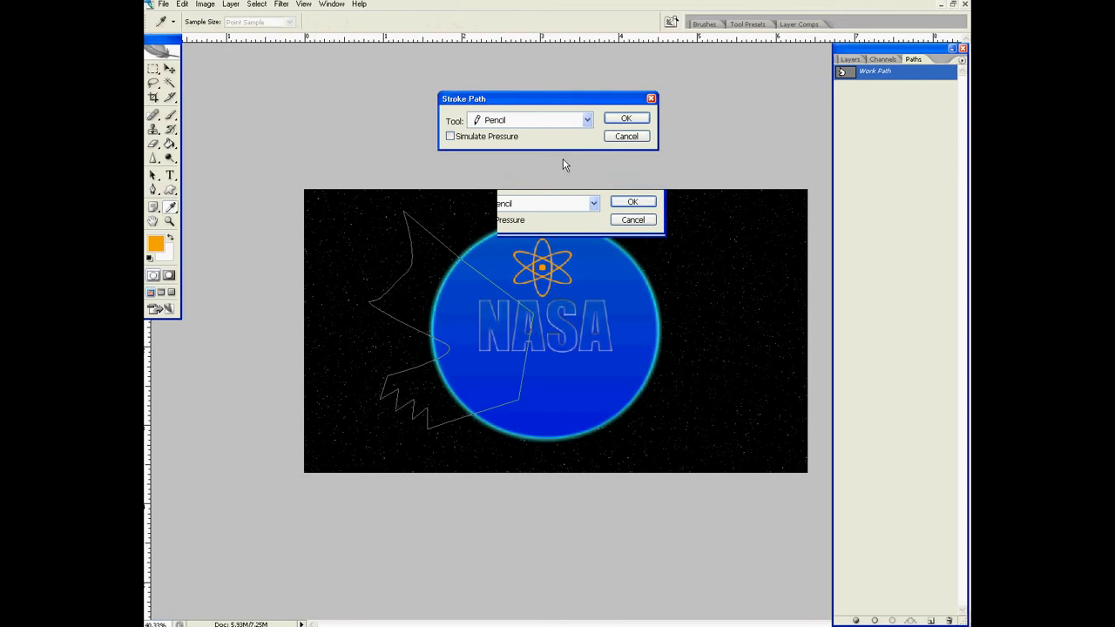
click(626, 136)
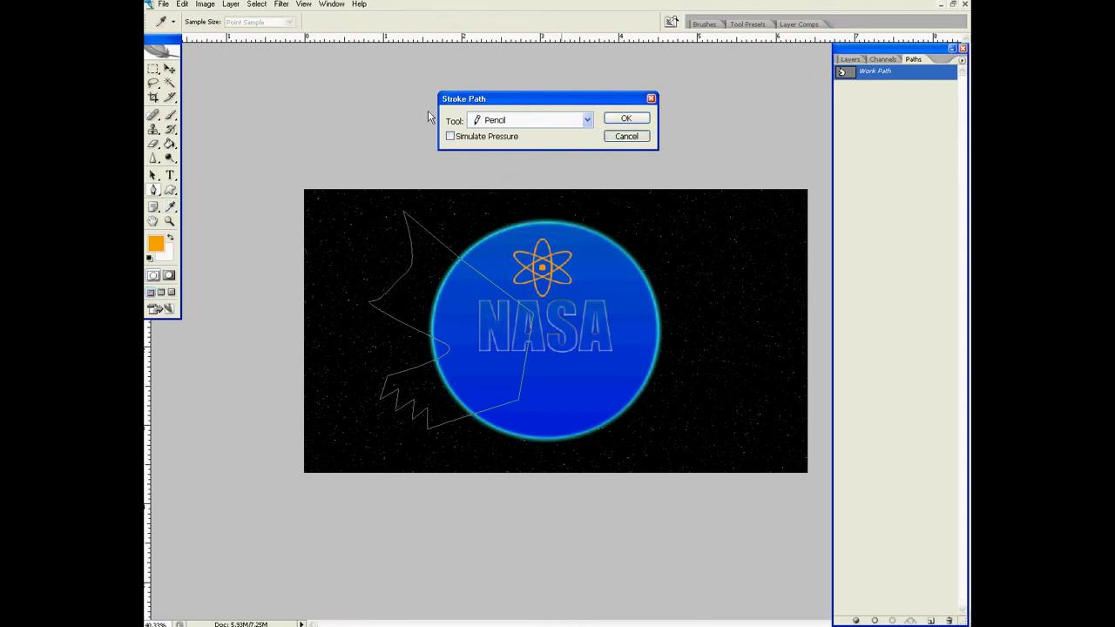
Step: Set up the Brush tool with a soft 13 px brush at 10% hardness
click(170, 119)
click(228, 22)
scroll(245, 207, down, 2)
click(230, 197)
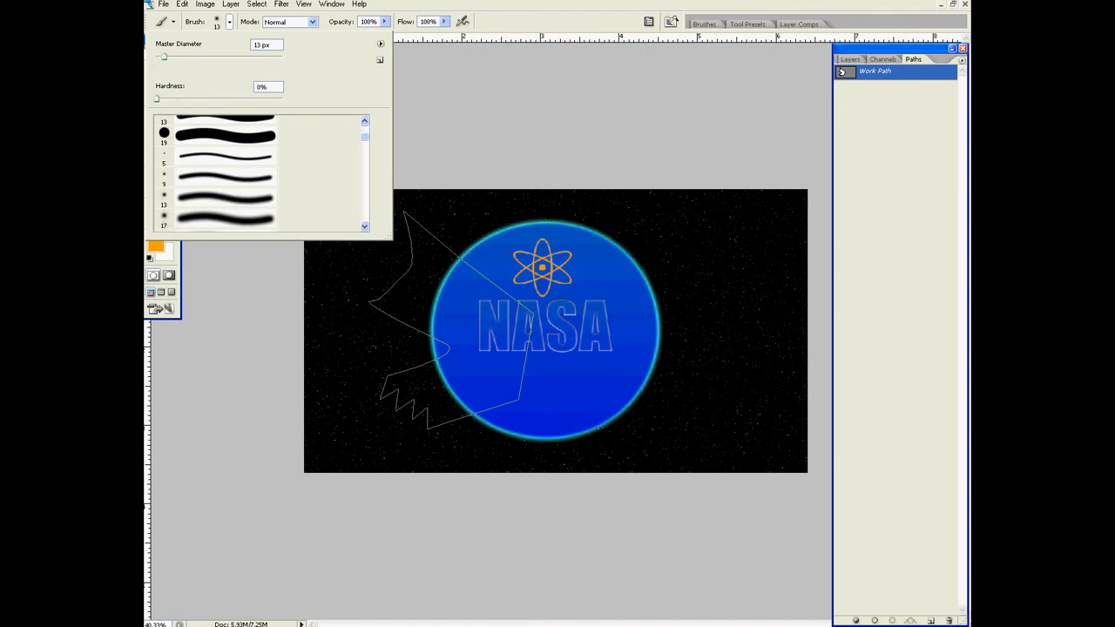
double_click(263, 87)
text(10)
key(Return)
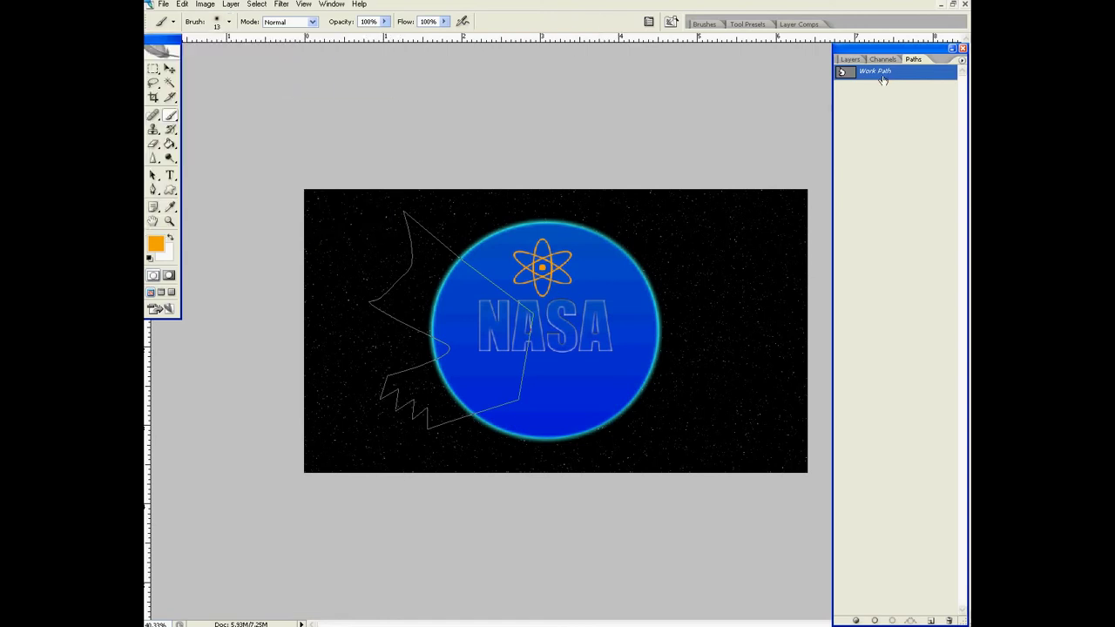
Step: Stroke the work path in orange using the Brush, then delete the work path
right_click(881, 76)
click(921, 140)
click(535, 120)
click(514, 142)
click(633, 120)
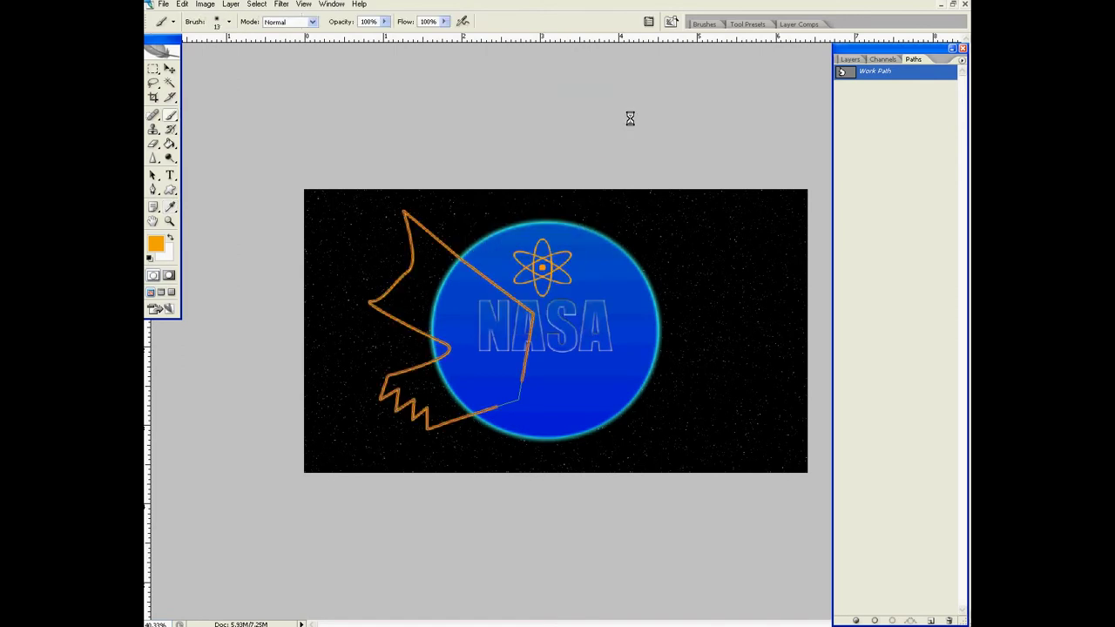
click(913, 110)
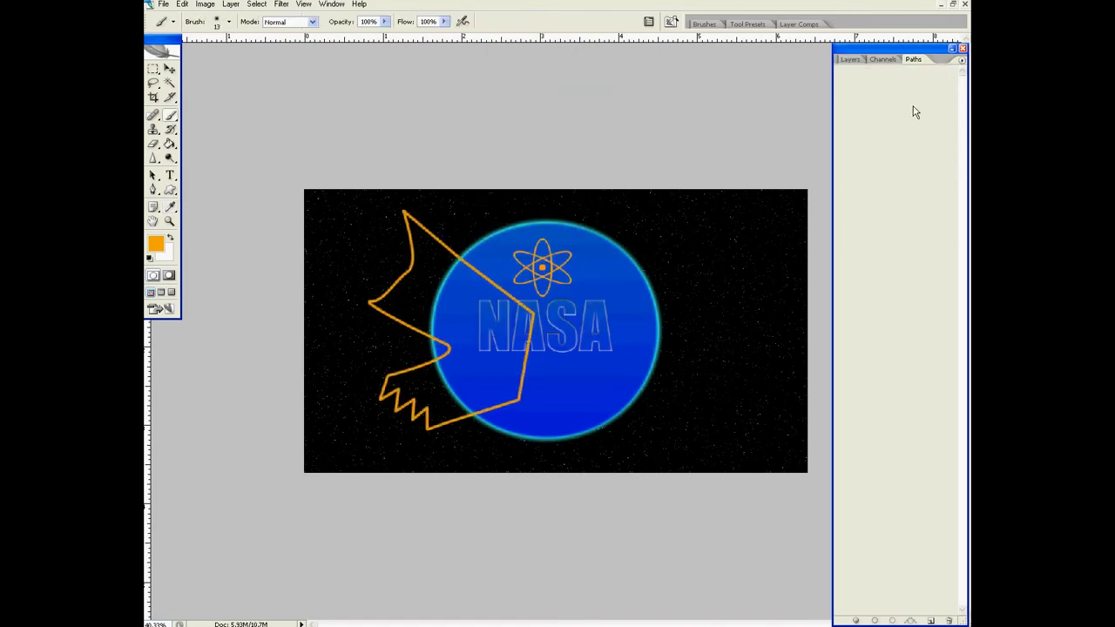
Step: Move the Aripi Stanga layer below Shape 1, directly above BG
click(858, 61)
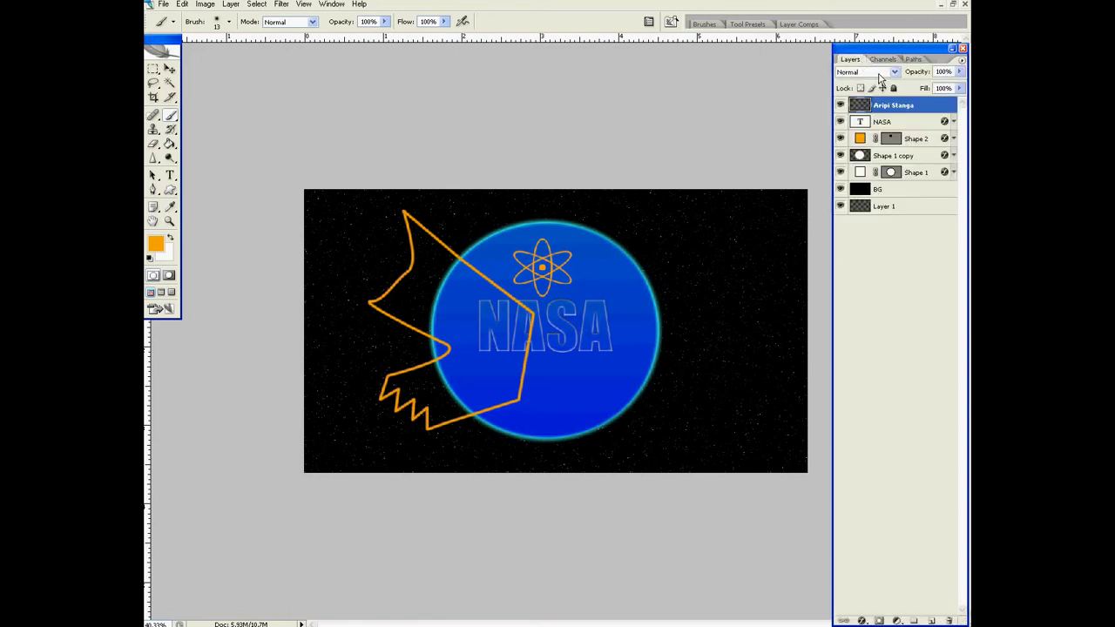
drag(895, 108, 898, 165)
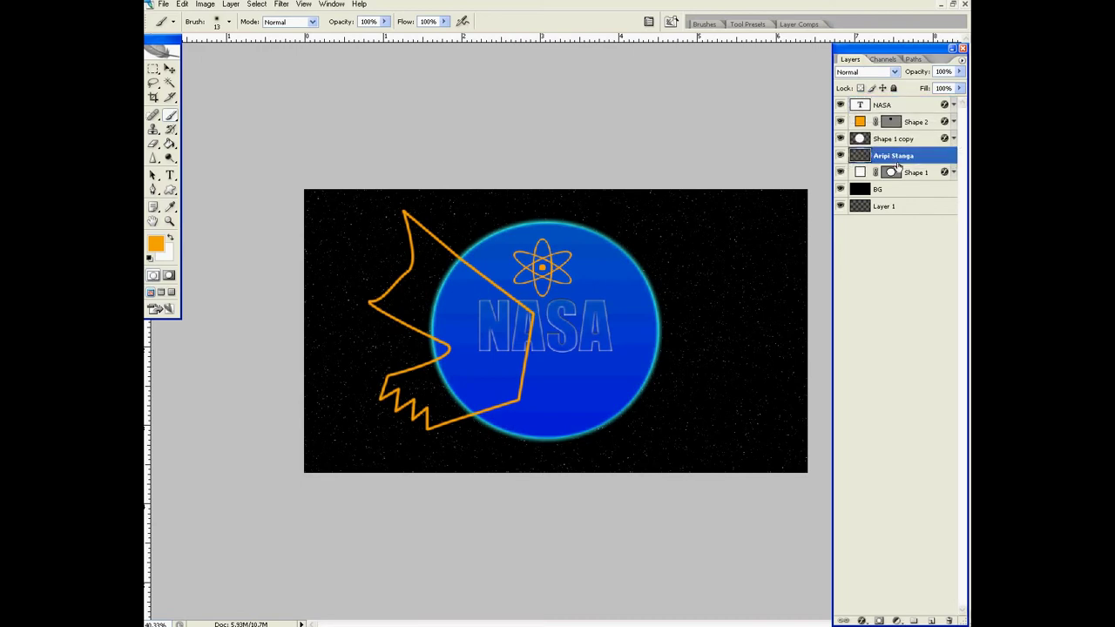
drag(913, 159, 910, 179)
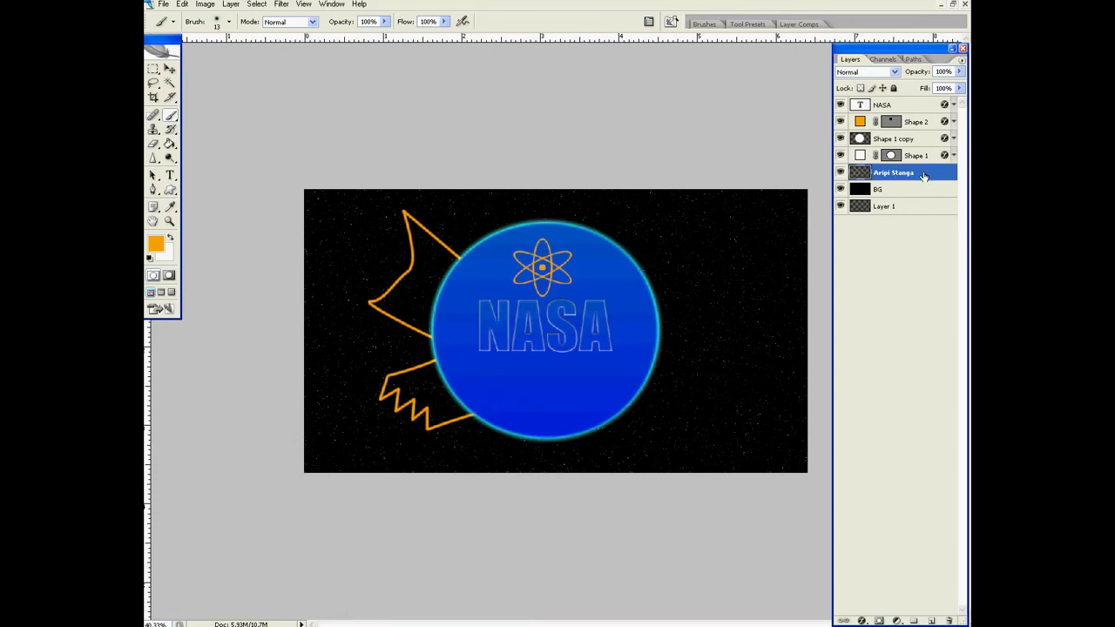
double_click(923, 176)
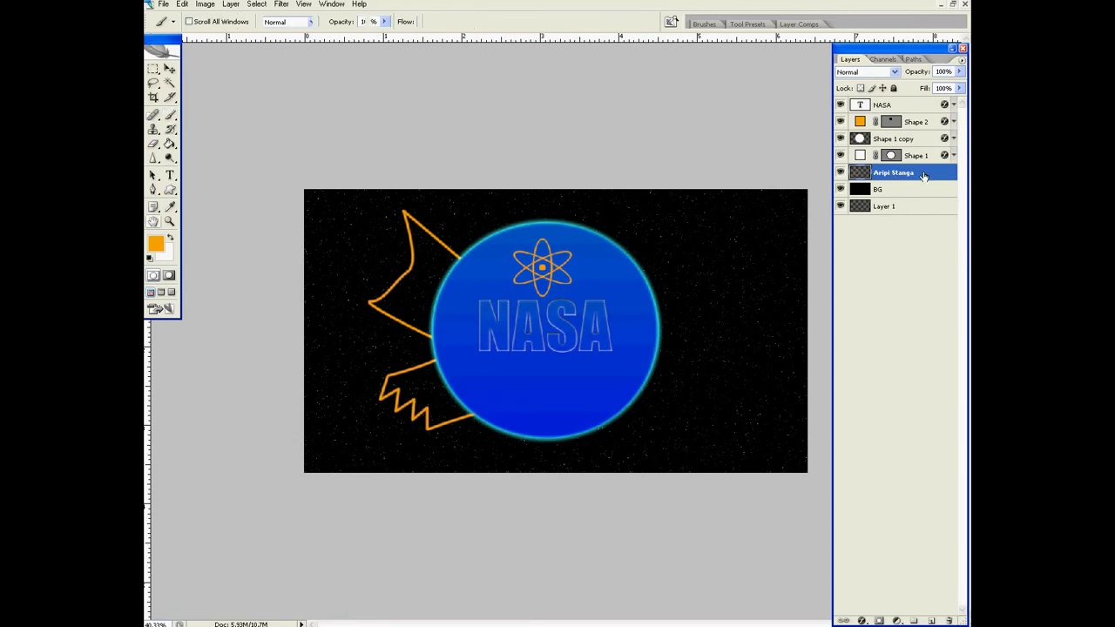
Step: Give the Aripi Stanga layer a cyan 1dd0e9 Color Overlay
click(617, 179)
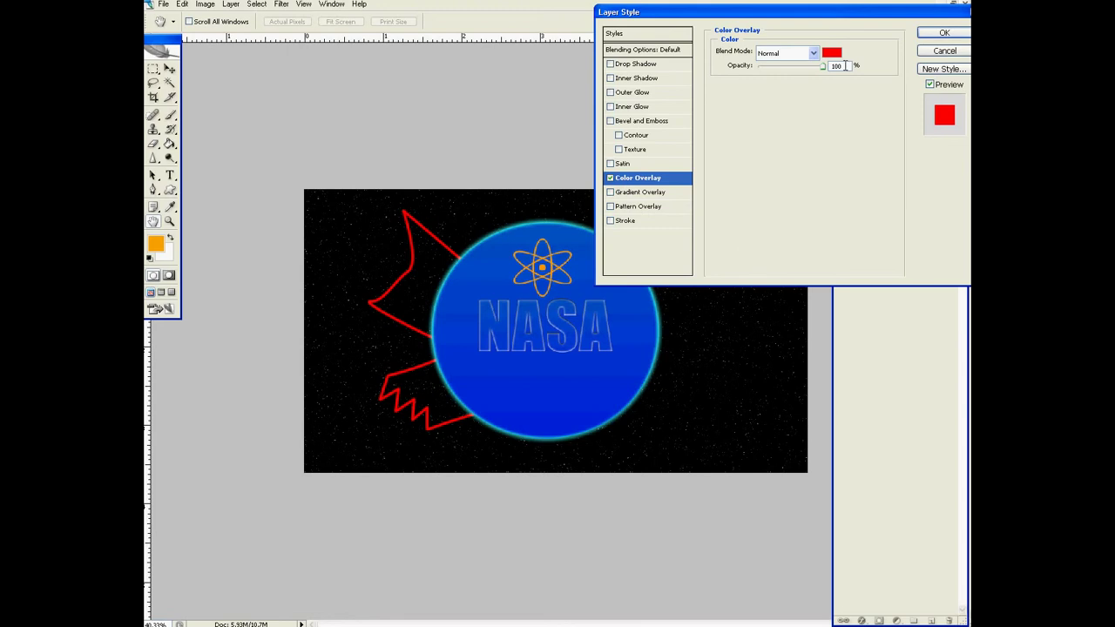
click(831, 53)
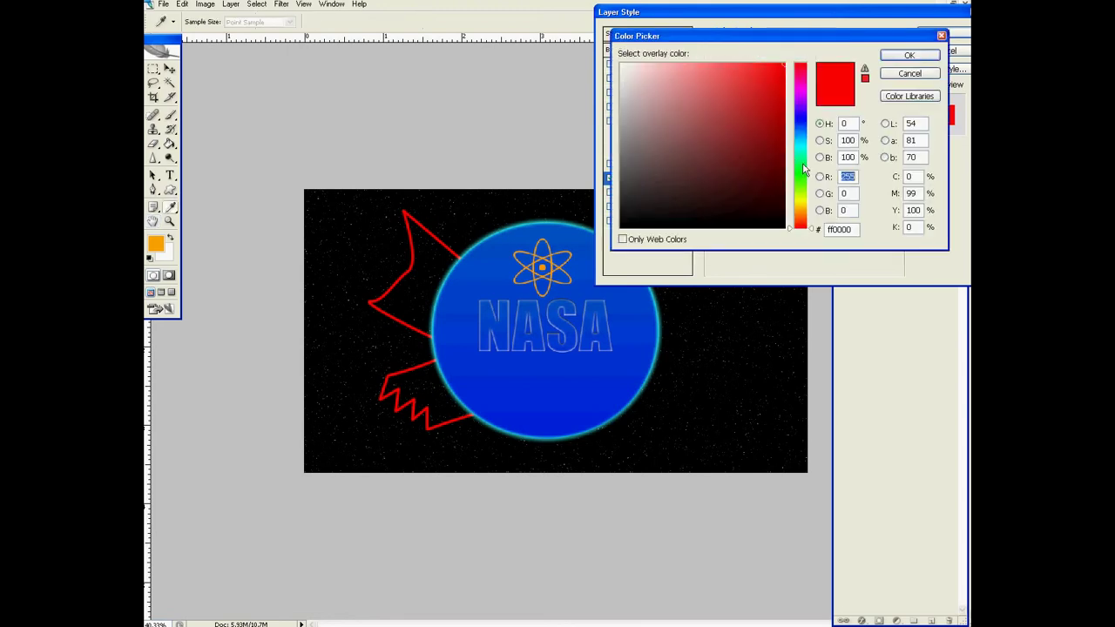
click(801, 152)
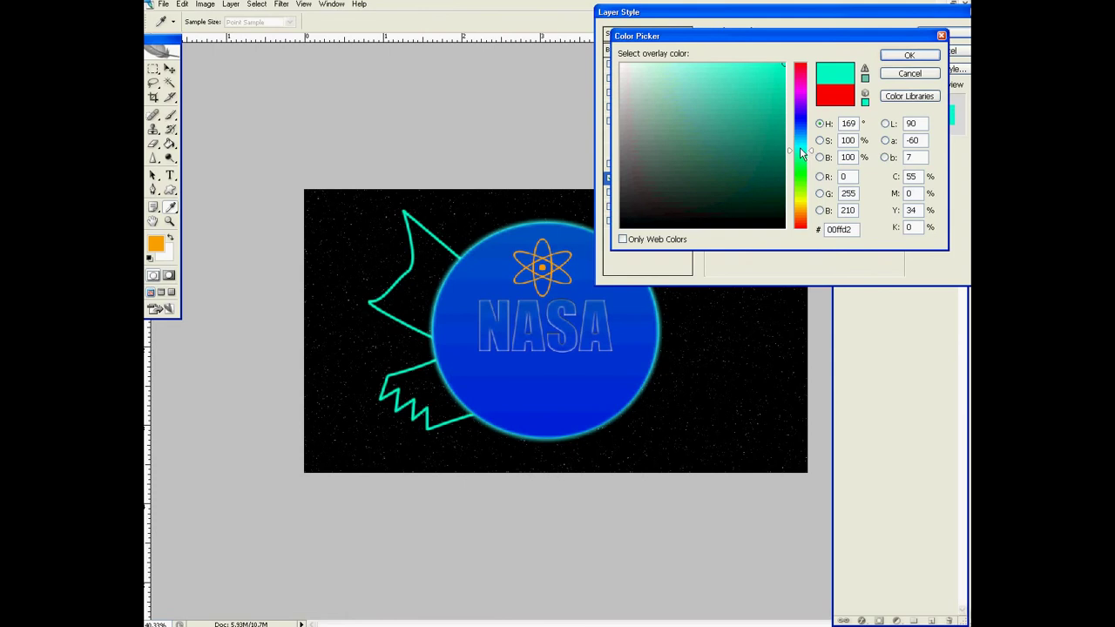
click(468, 249)
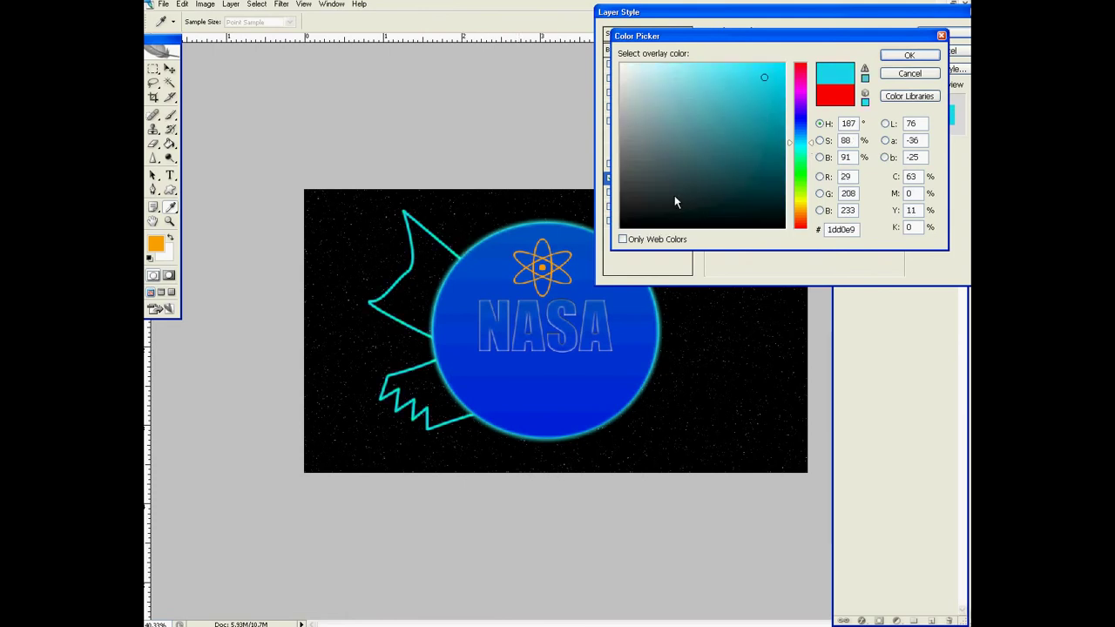
click(910, 56)
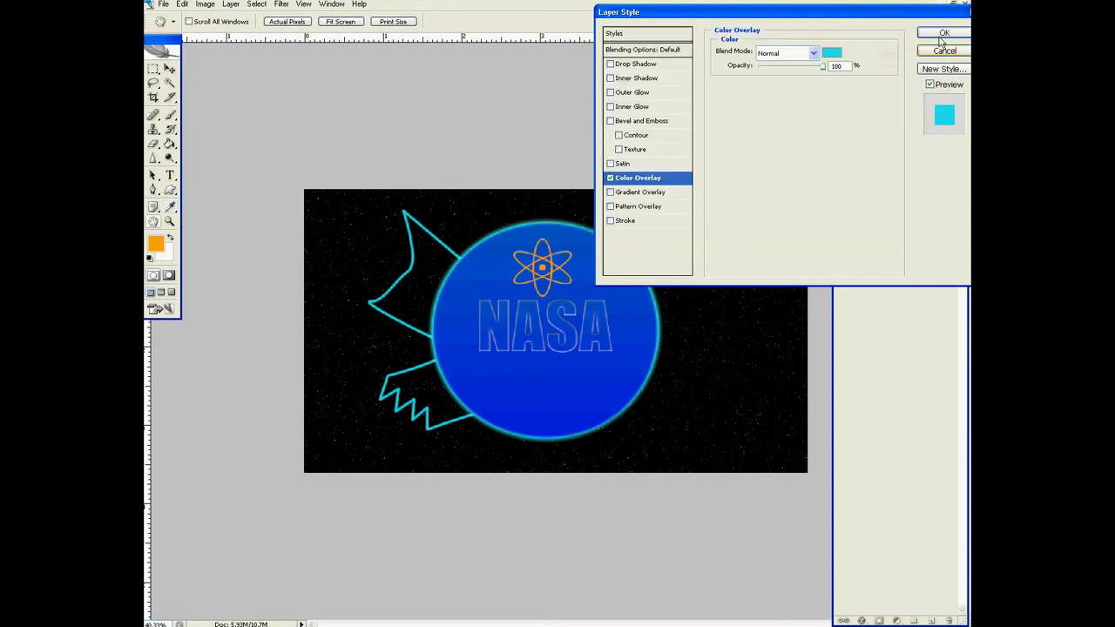
click(941, 34)
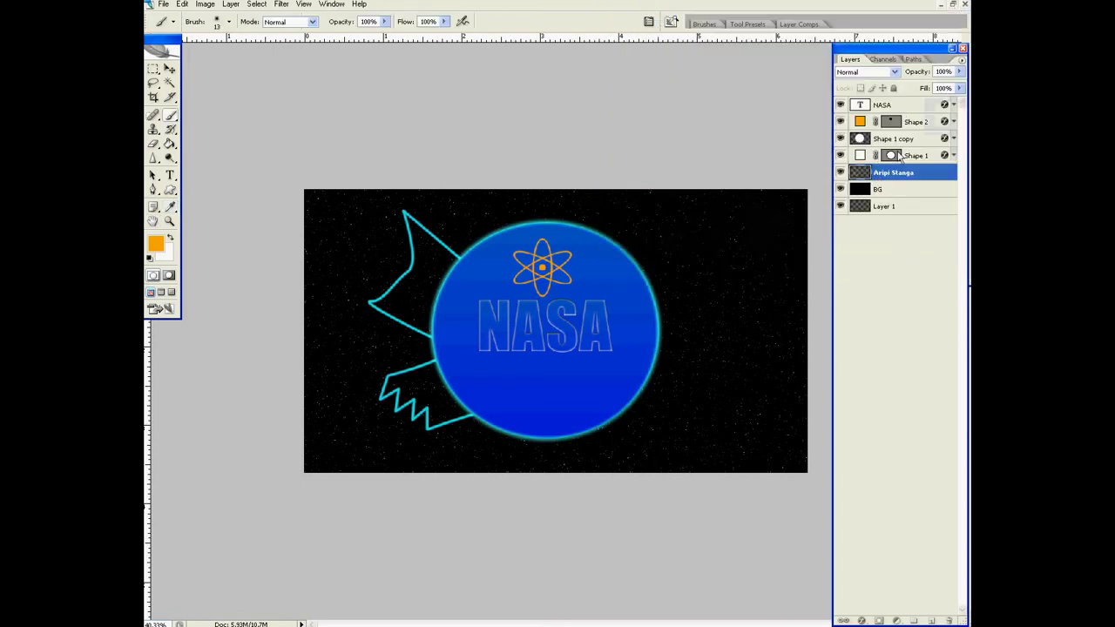
Step: Duplicate the Aripi Stanga layer and rename the copy Aripi Dreapta
drag(920, 177, 930, 620)
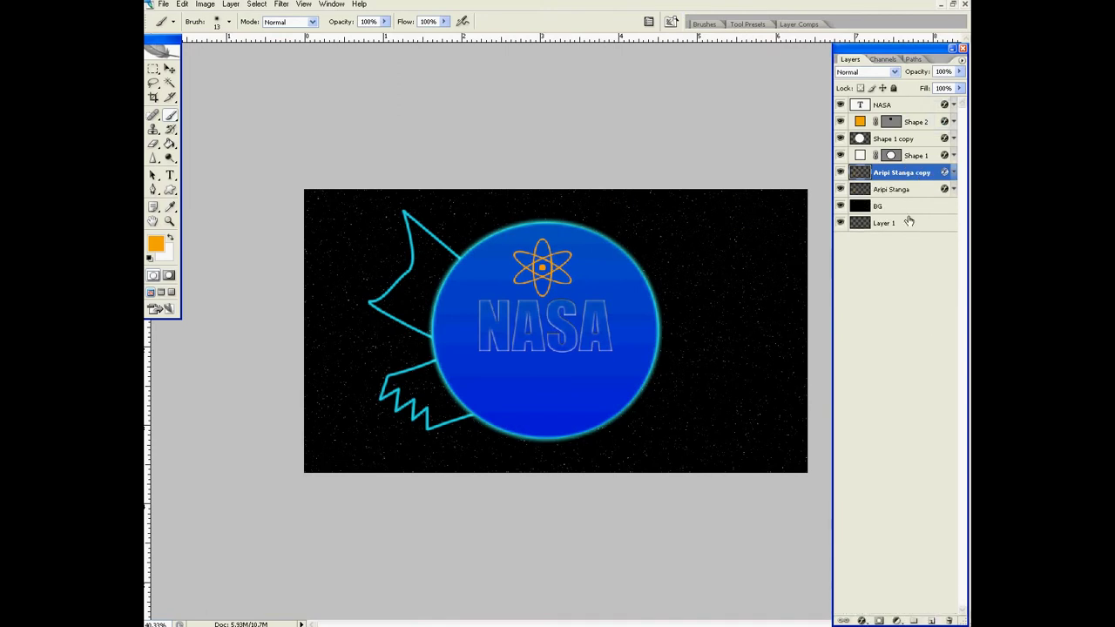
double_click(901, 175)
text(Dreapta)
key(Return)
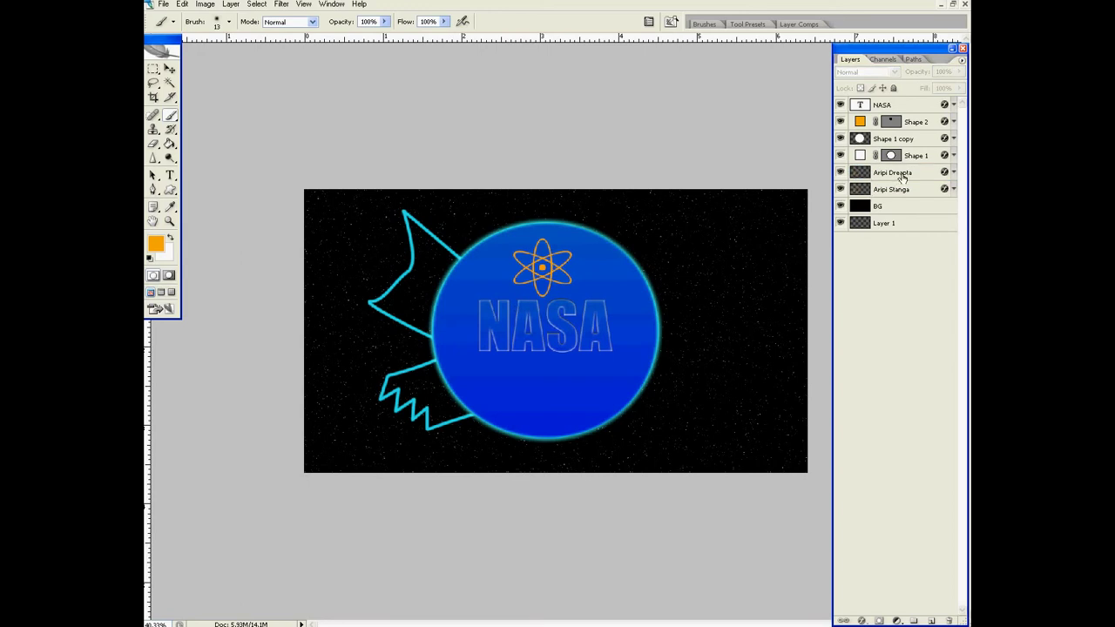
Step: Try rotating the Aripi Dreapta wing 90° clockwise via Edit > Transform, then undo it
drag(902, 175, 906, 189)
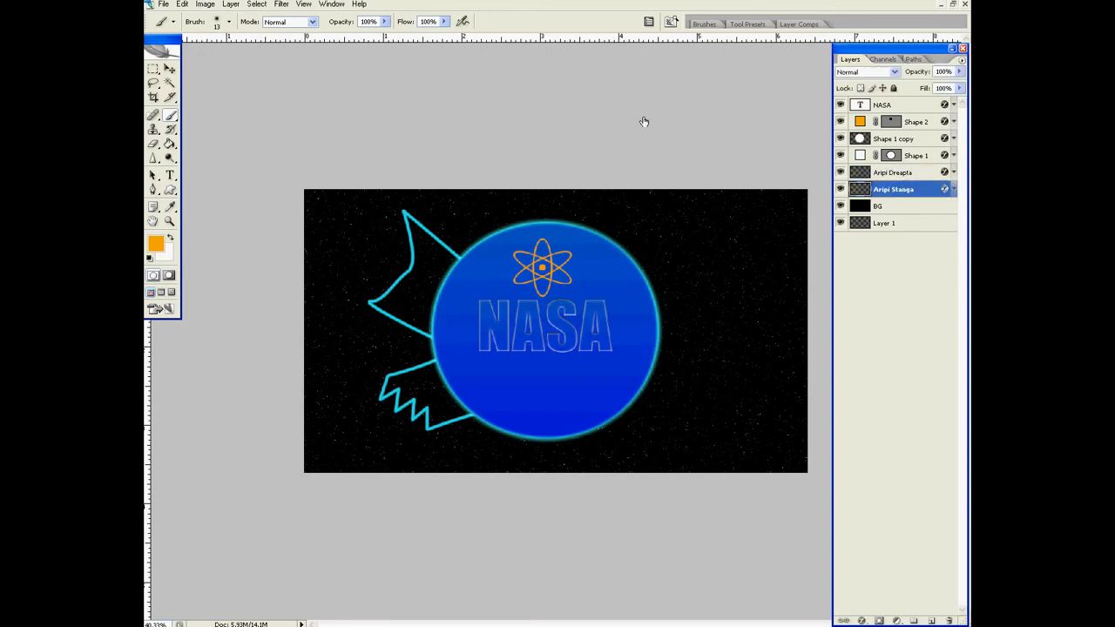
key(ctrl+z)
click(183, 6)
mouse_move(200, 212)
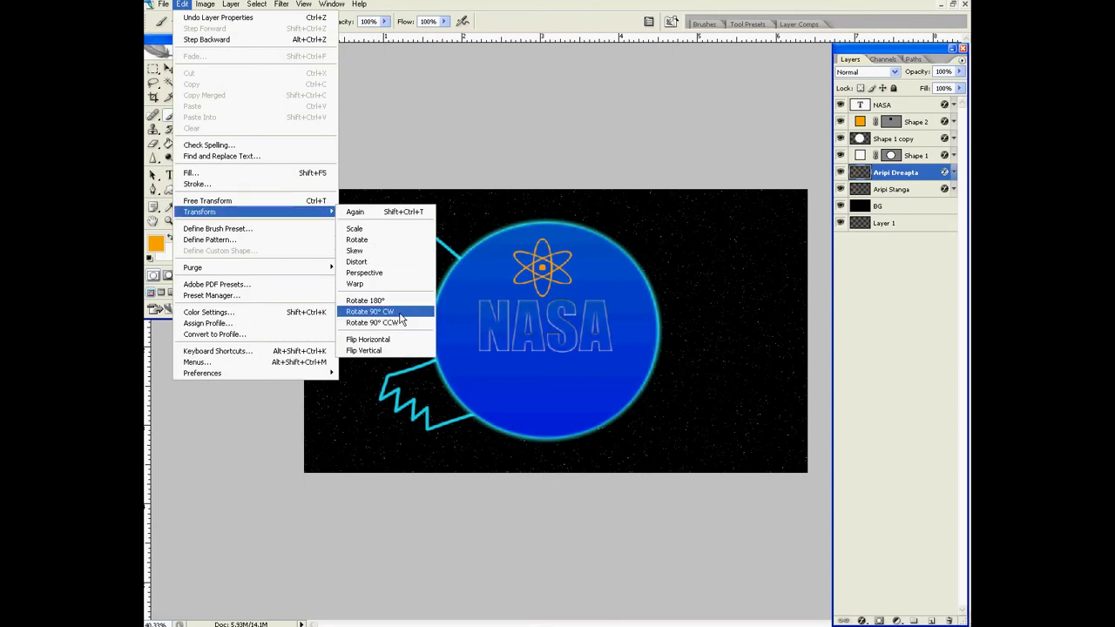
click(400, 312)
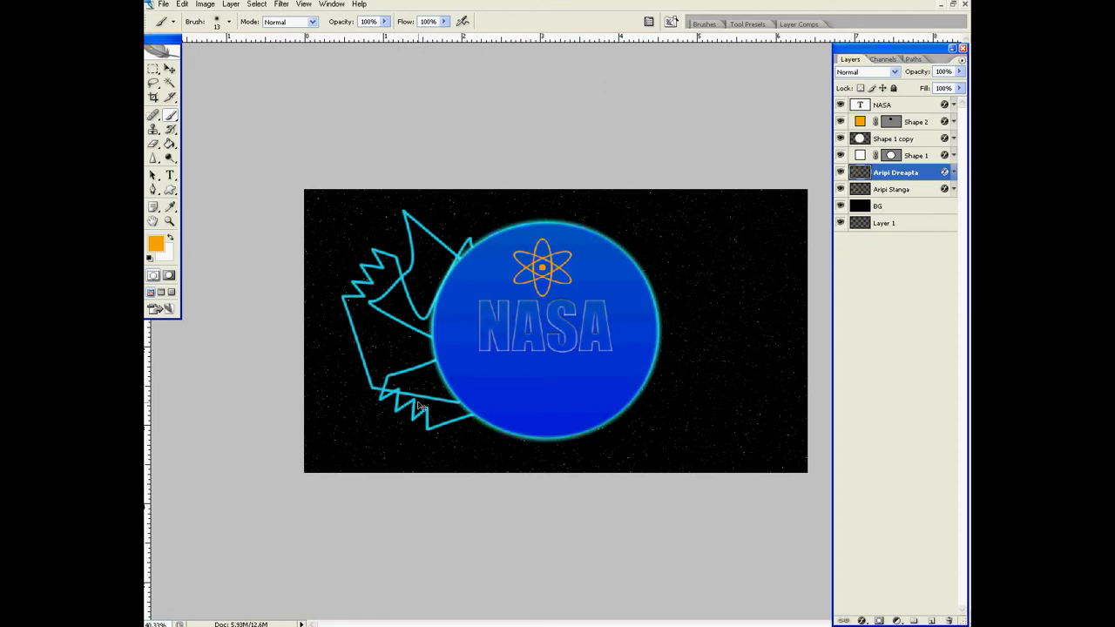
click(182, 5)
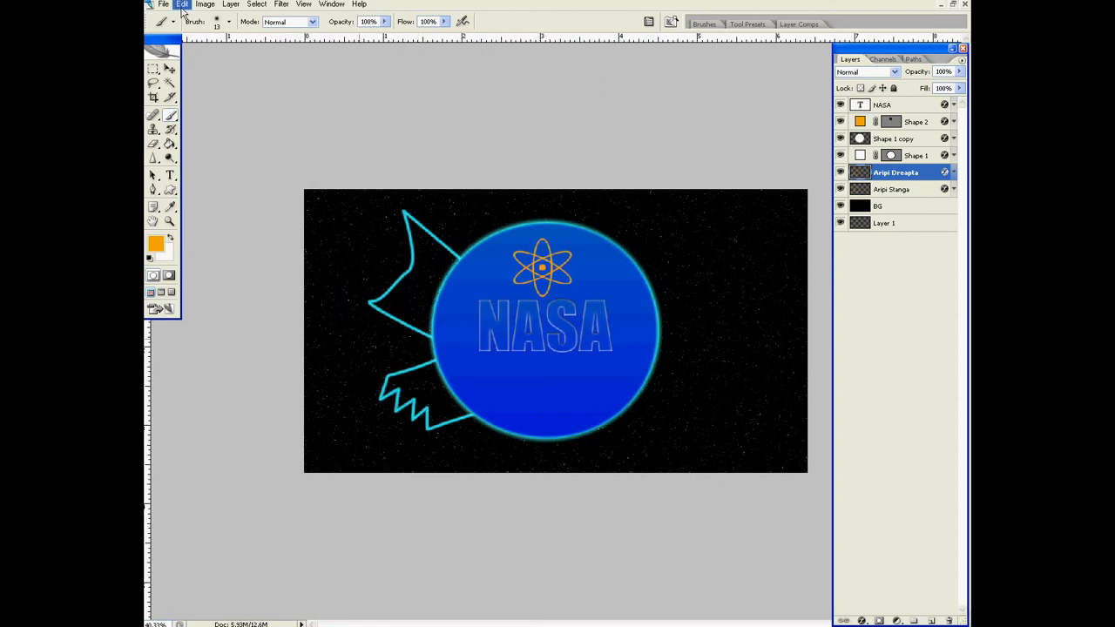
click(396, 300)
Step: Flip the Aripi Dreapta wing horizontally with Free Transform onto the planet's right side
key(v)
key(ctrl+t)
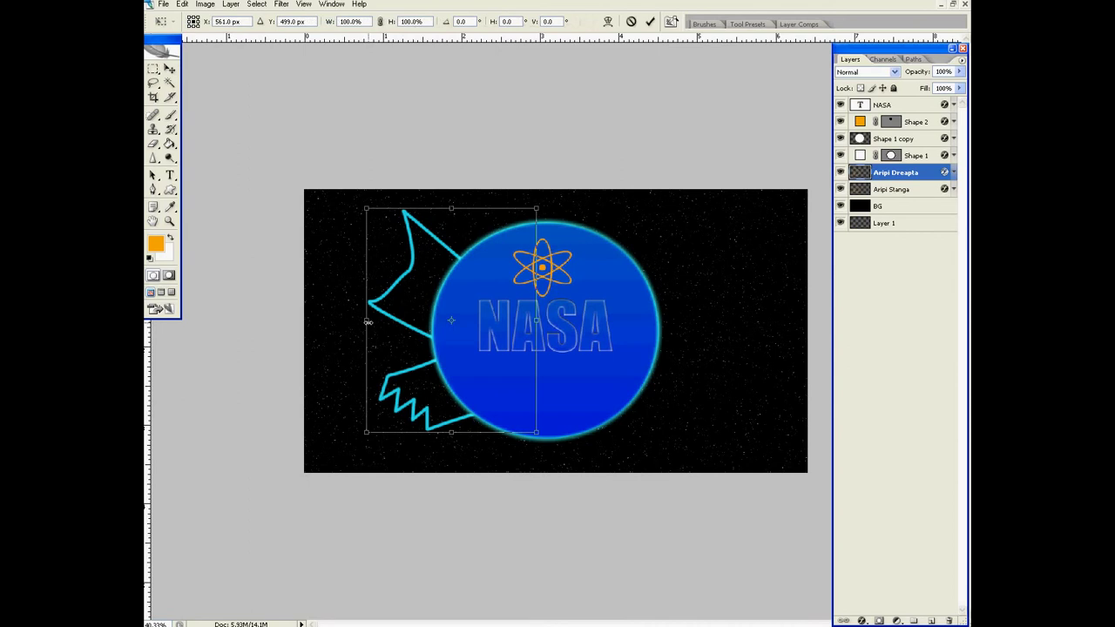
drag(369, 322, 521, 318)
mouse_move(596, 316)
mouse_down()
mouse_move(701, 317)
mouse_move(763, 333)
mouse_up()
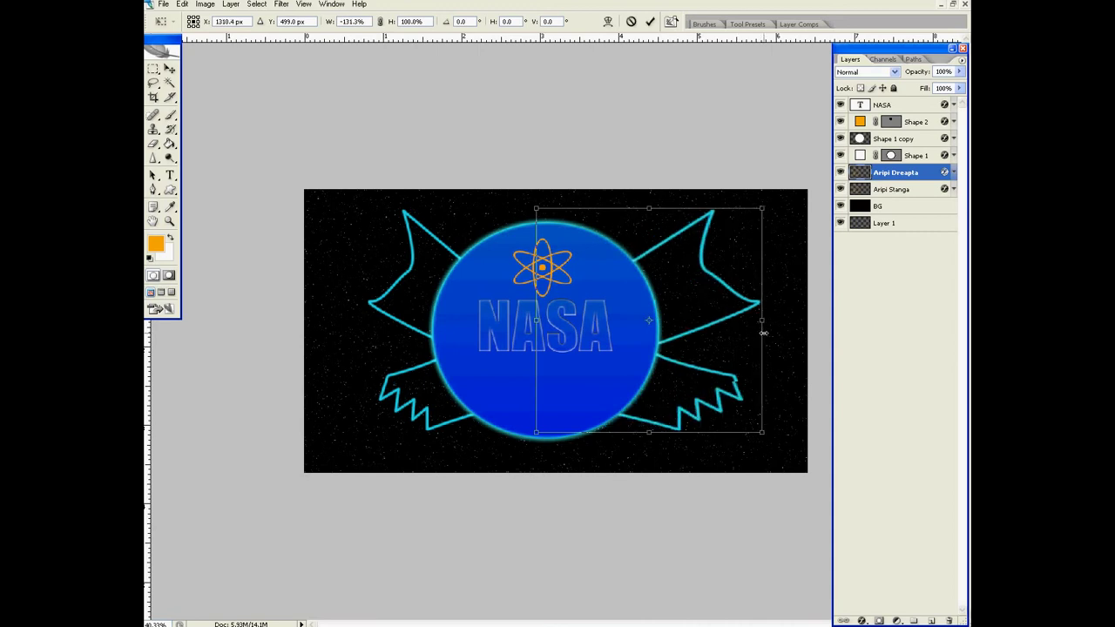
drag(763, 333, 749, 334)
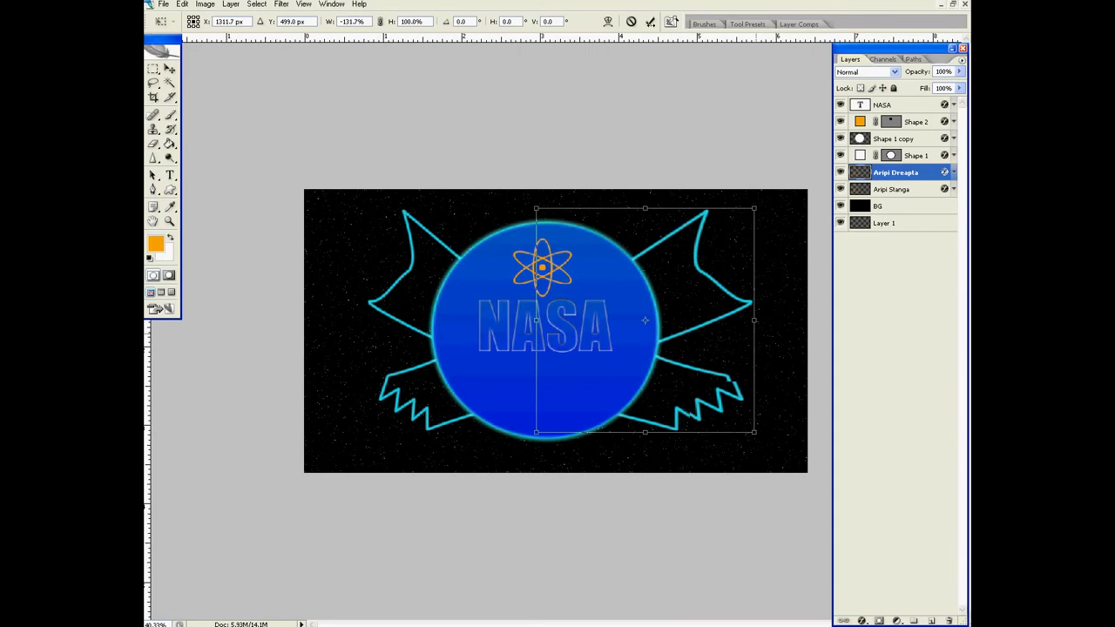
click(651, 24)
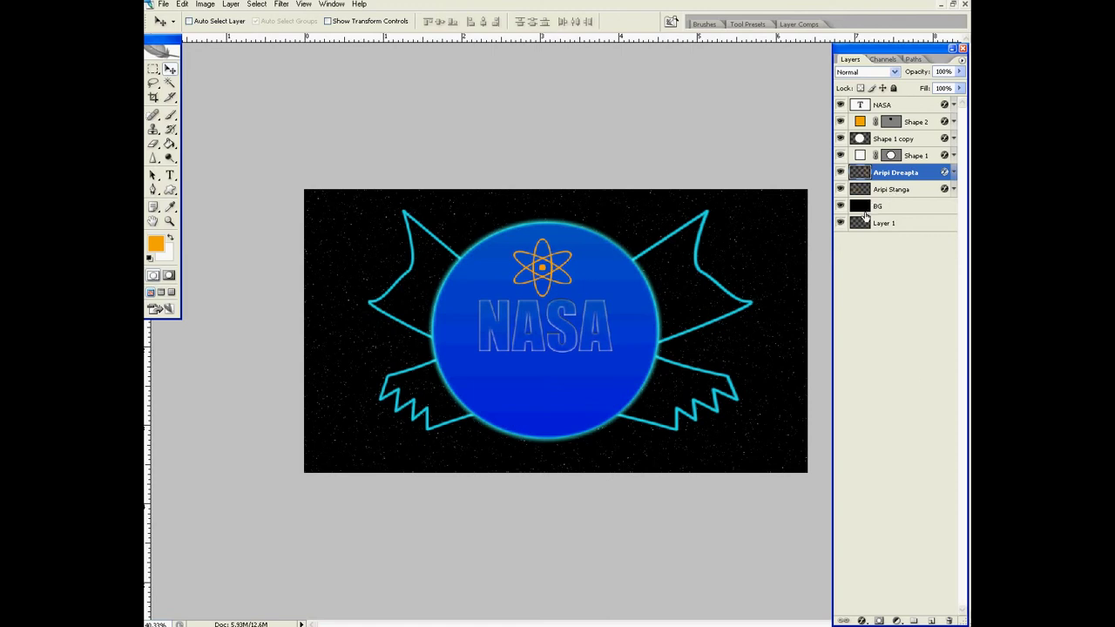
Step: Cut the lower right wing onto its own layer using a marquee and Layer via Cut
key(m)
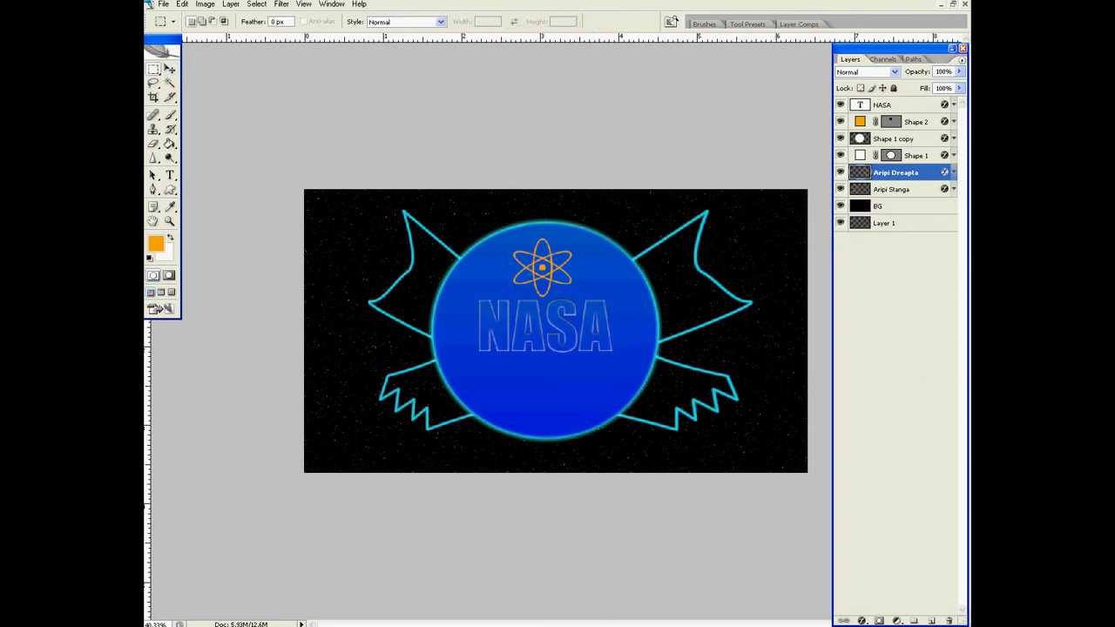
click(154, 69)
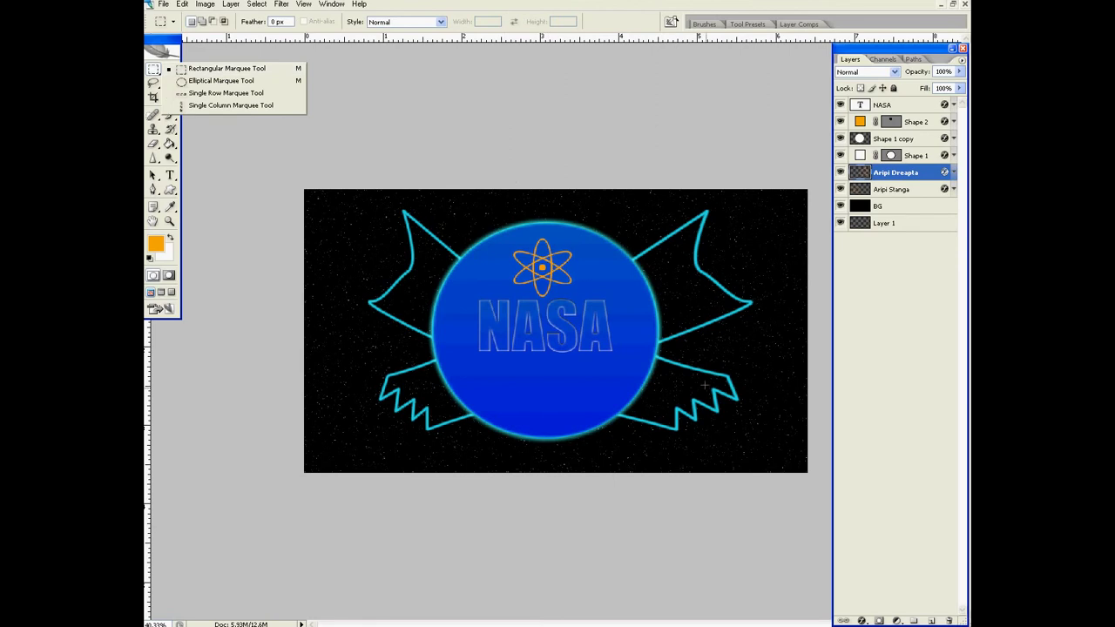
drag(754, 338, 759, 368)
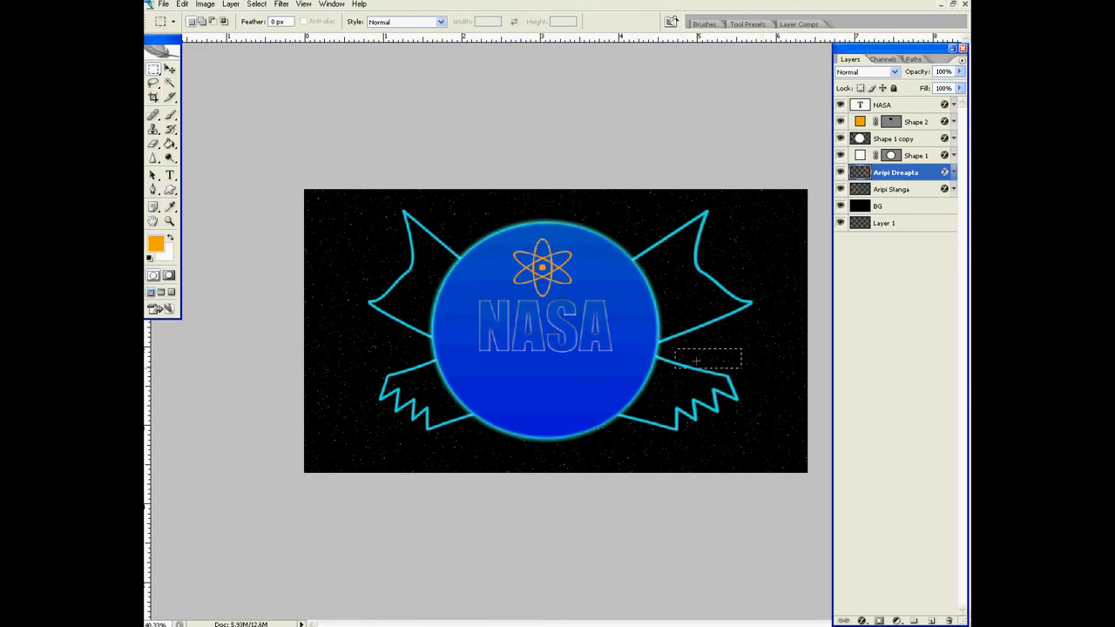
drag(593, 399, 578, 441)
right_click(664, 398)
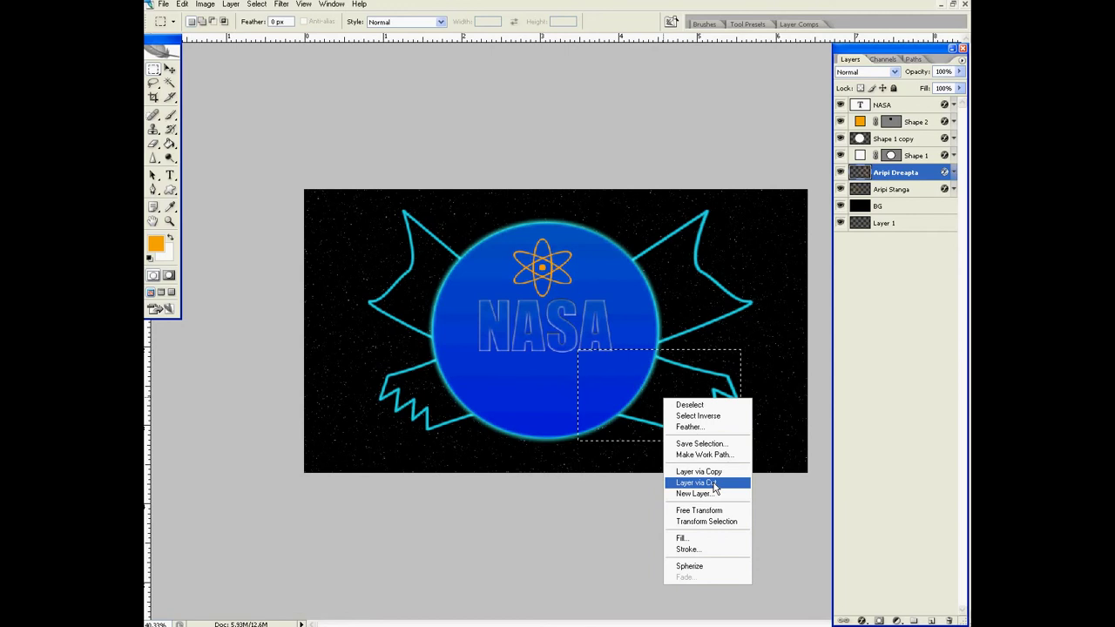
click(714, 485)
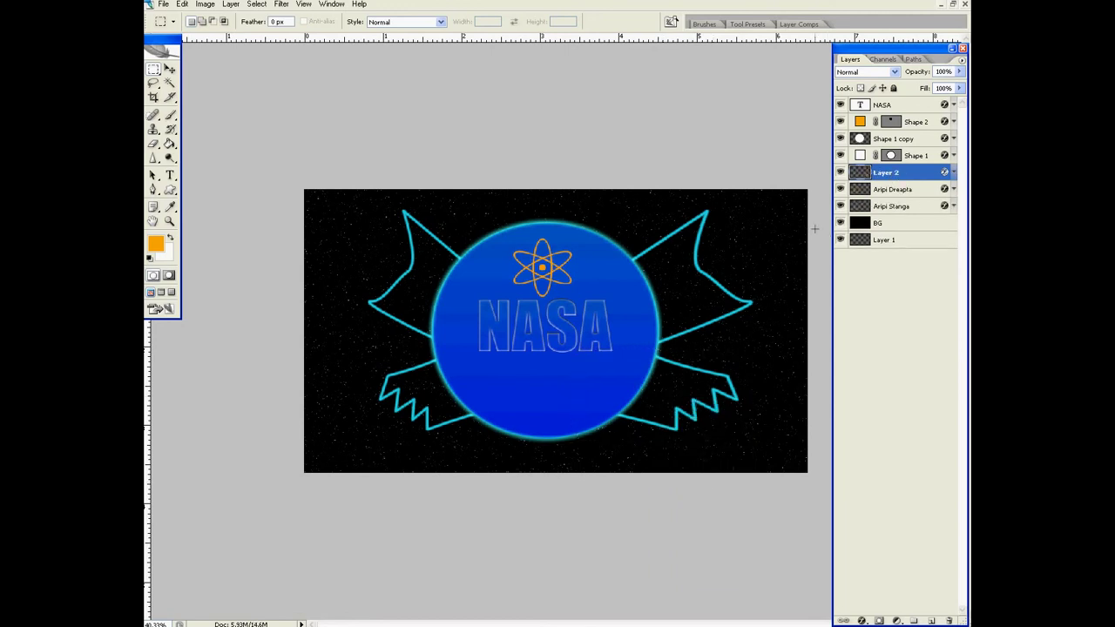
Step: Cut the upper right wing onto its own layer with Layer via Cut
click(905, 190)
drag(751, 189, 592, 326)
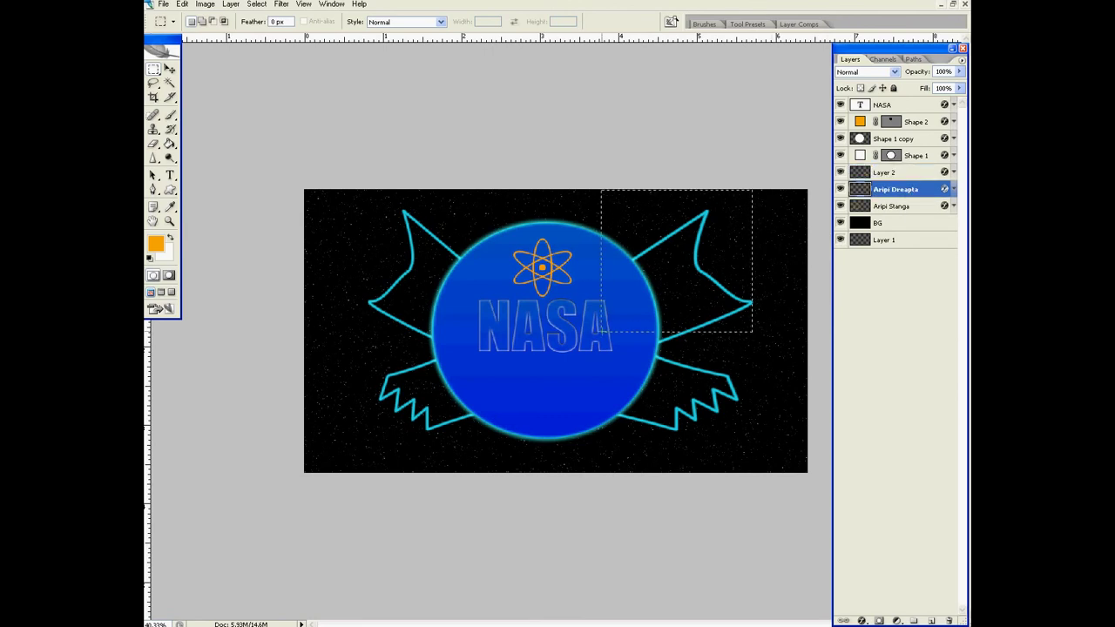
click(673, 329)
drag(754, 183, 589, 344)
click(772, 176)
mouse_move(775, 180)
mouse_down()
mouse_move(619, 345)
mouse_move(590, 350)
mouse_up()
right_click(895, 193)
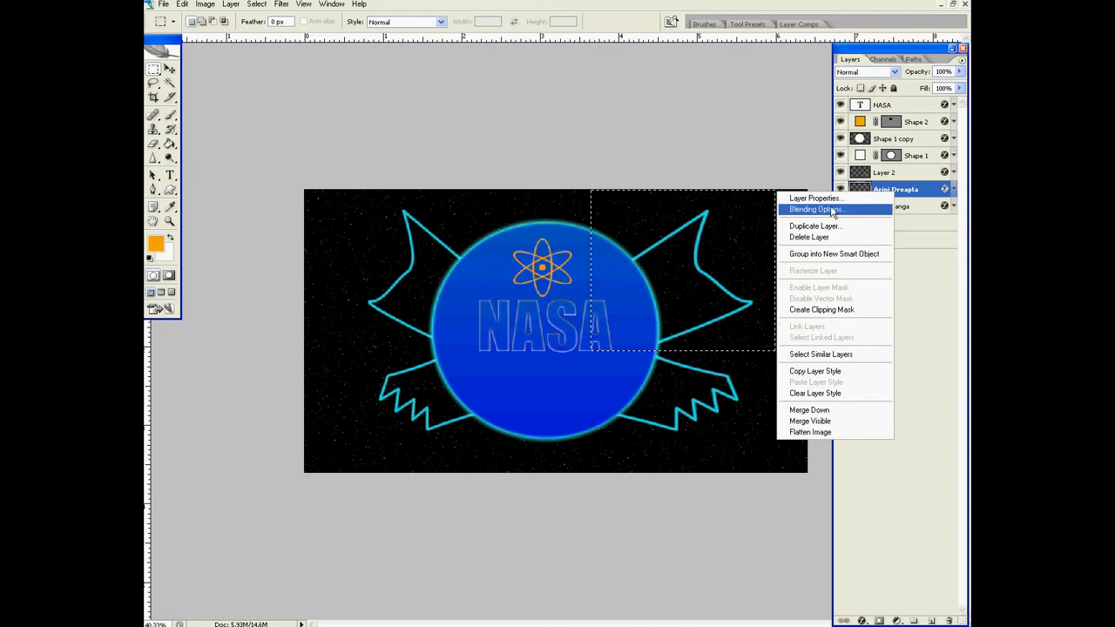
right_click(719, 236)
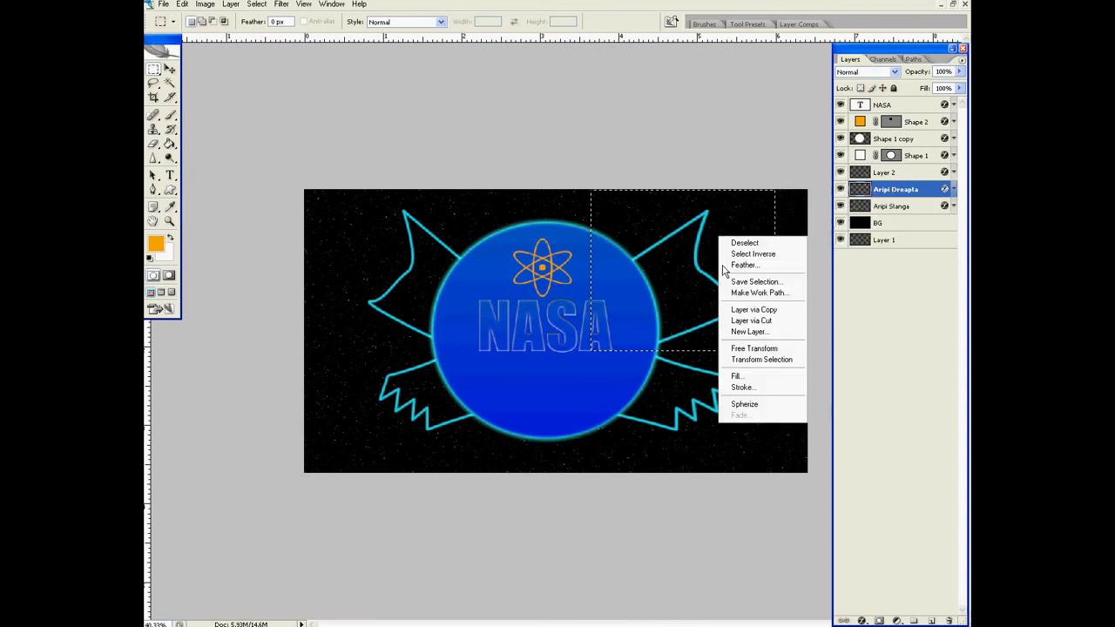
click(755, 321)
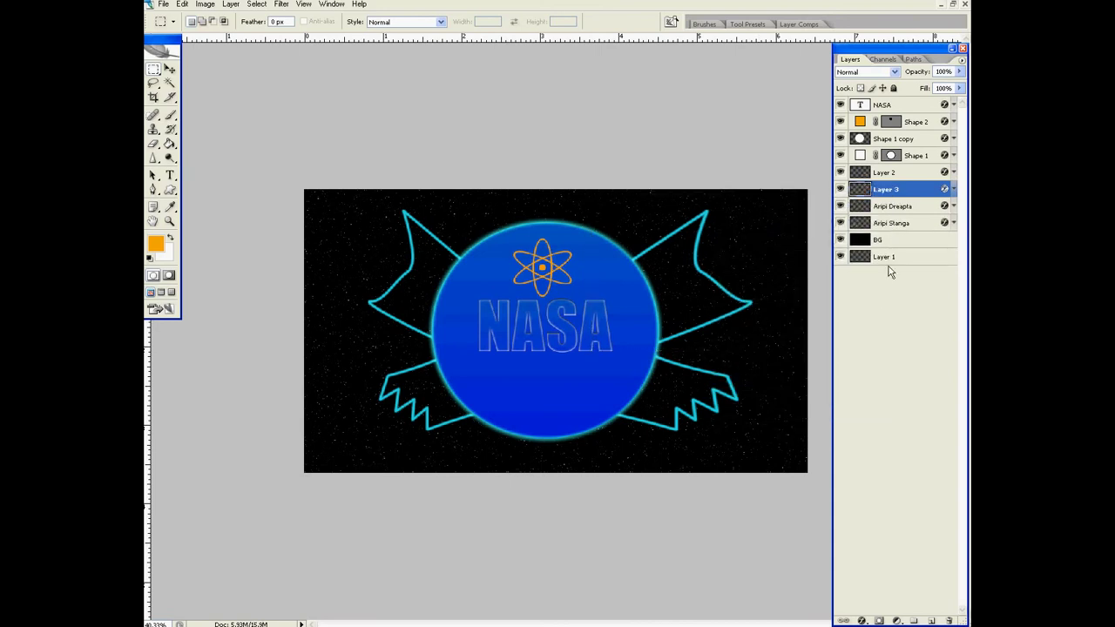
Step: Cut the upper and lower left wing pieces onto their own layers
click(906, 225)
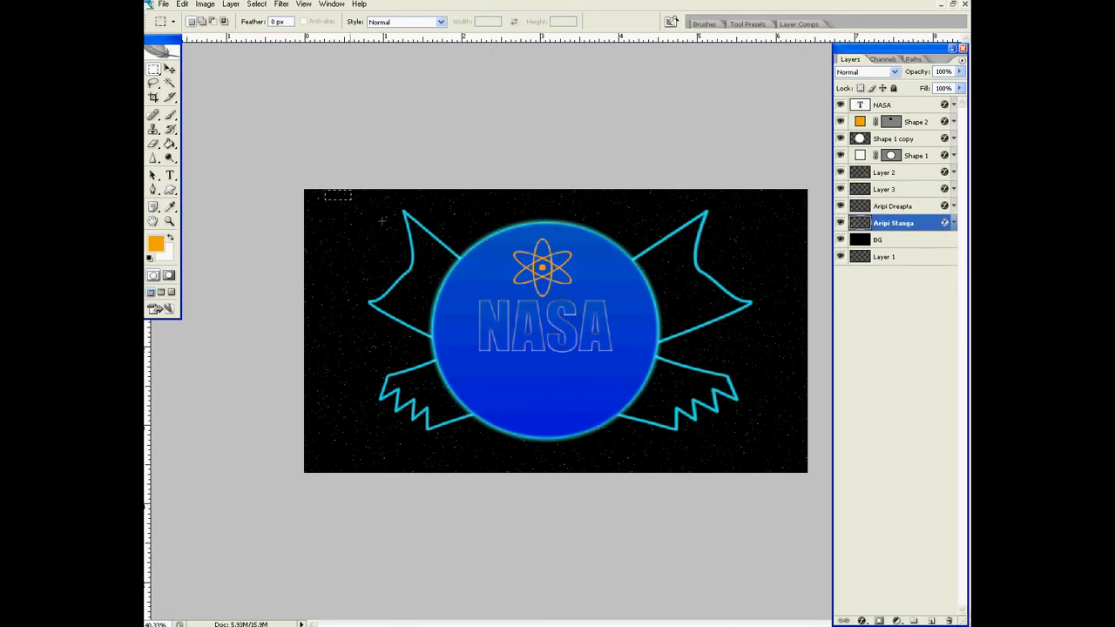
drag(381, 220, 514, 353)
click(515, 353)
key(ctrl+z)
right_click(450, 296)
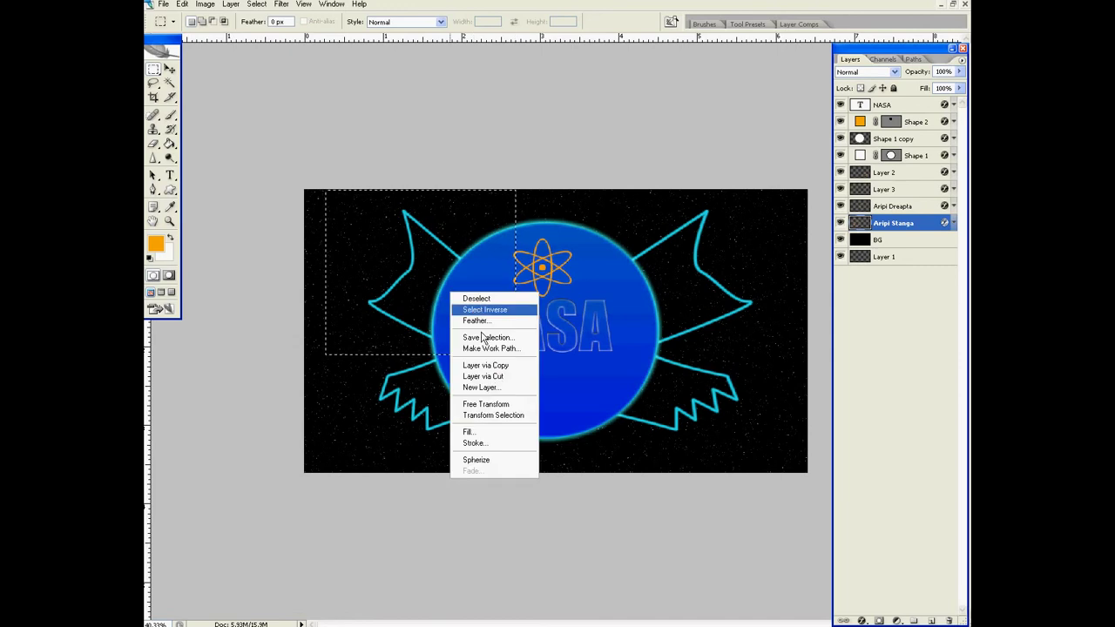
click(495, 387)
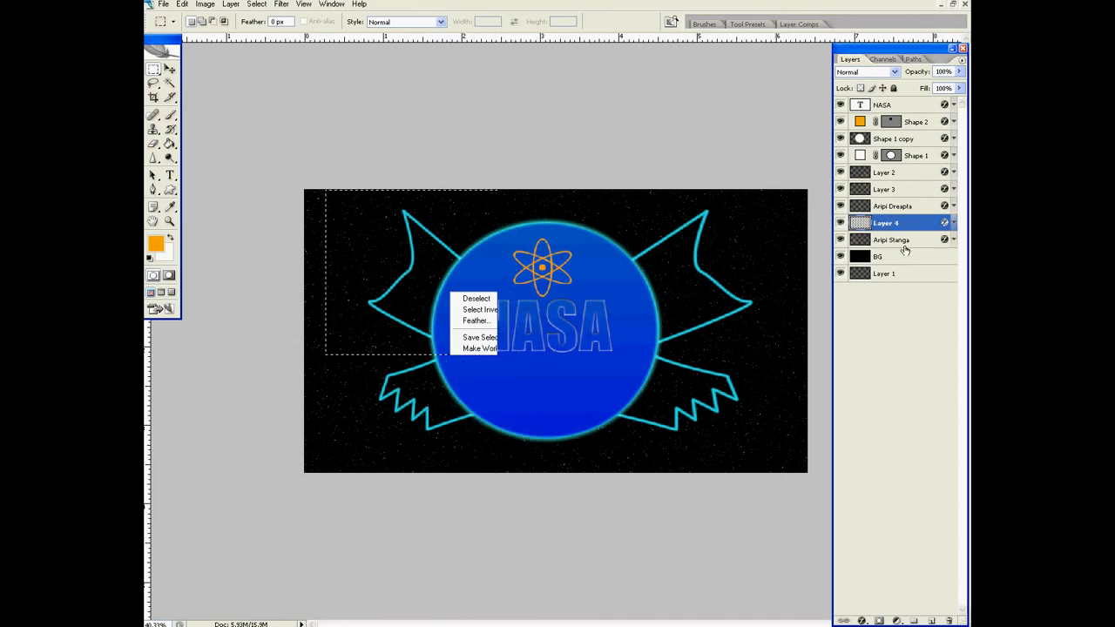
click(871, 246)
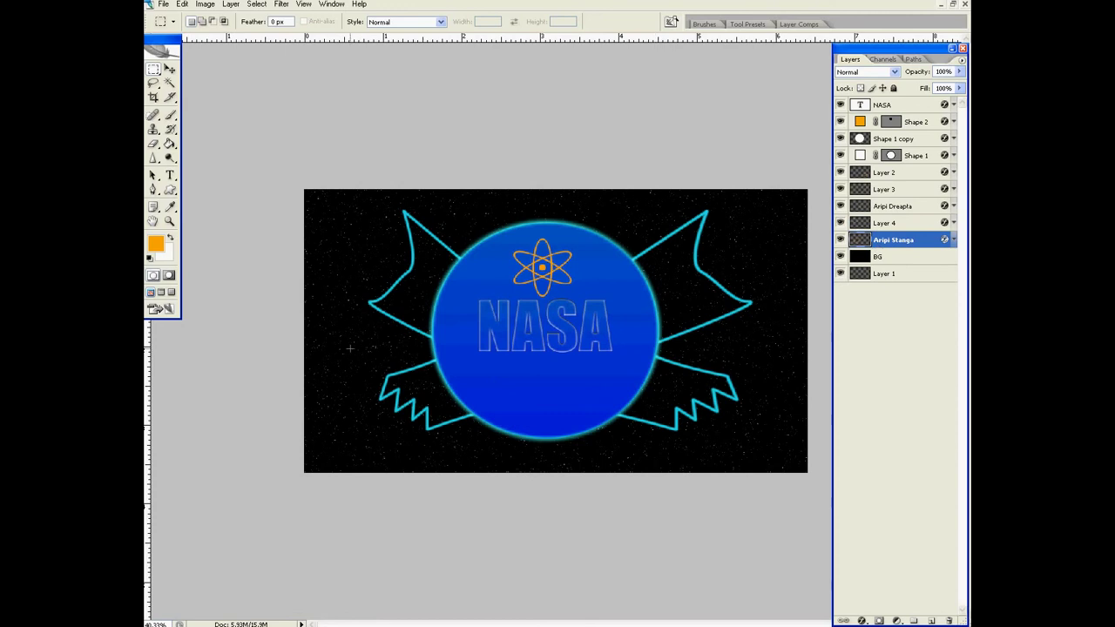
drag(349, 348, 495, 442)
right_click(455, 395)
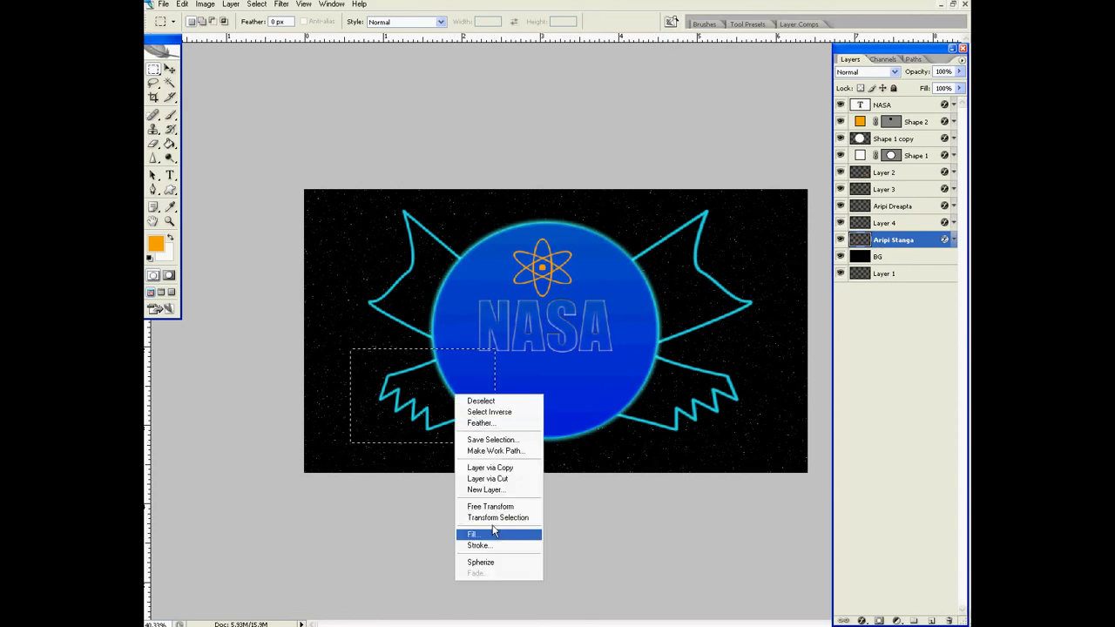
click(493, 479)
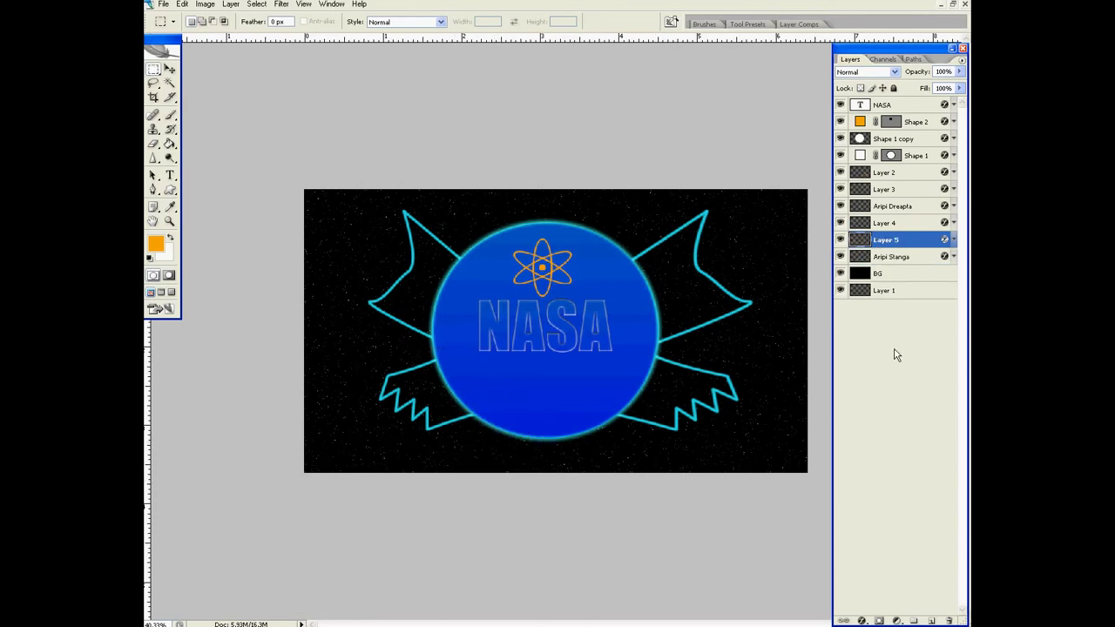
Step: Delete the original Aripi Stanga and Aripi Dreapta layers
click(902, 260)
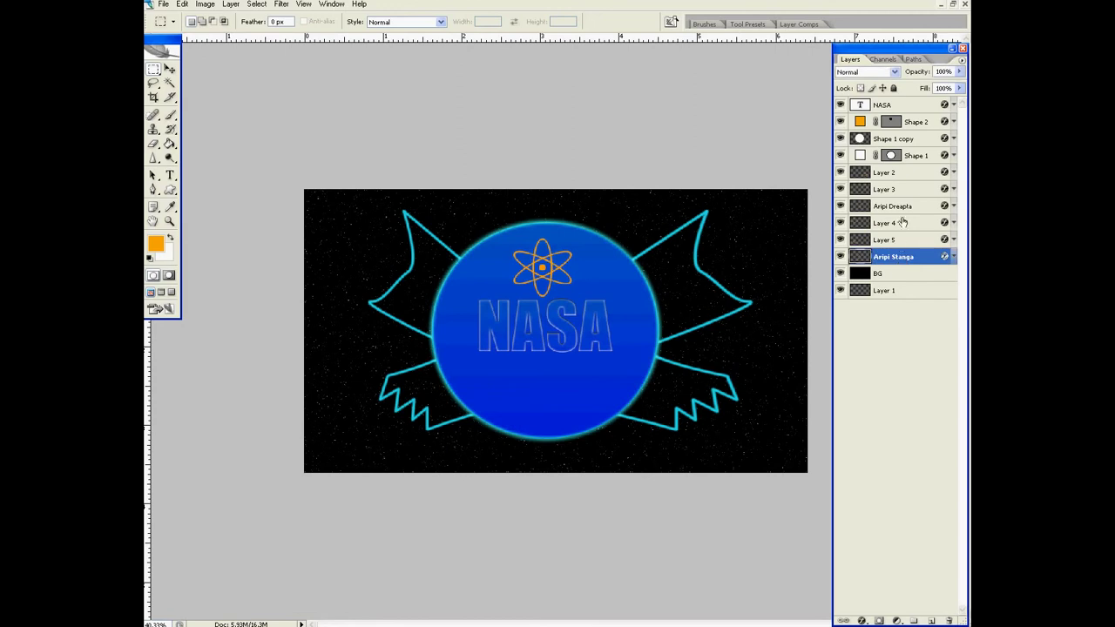
ctrl+click(902, 209)
right_click(902, 209)
click(888, 256)
Step: Rename Layers 2 and 3 to Aripa Dreapta A and Aripa Dreapta B
click(887, 235)
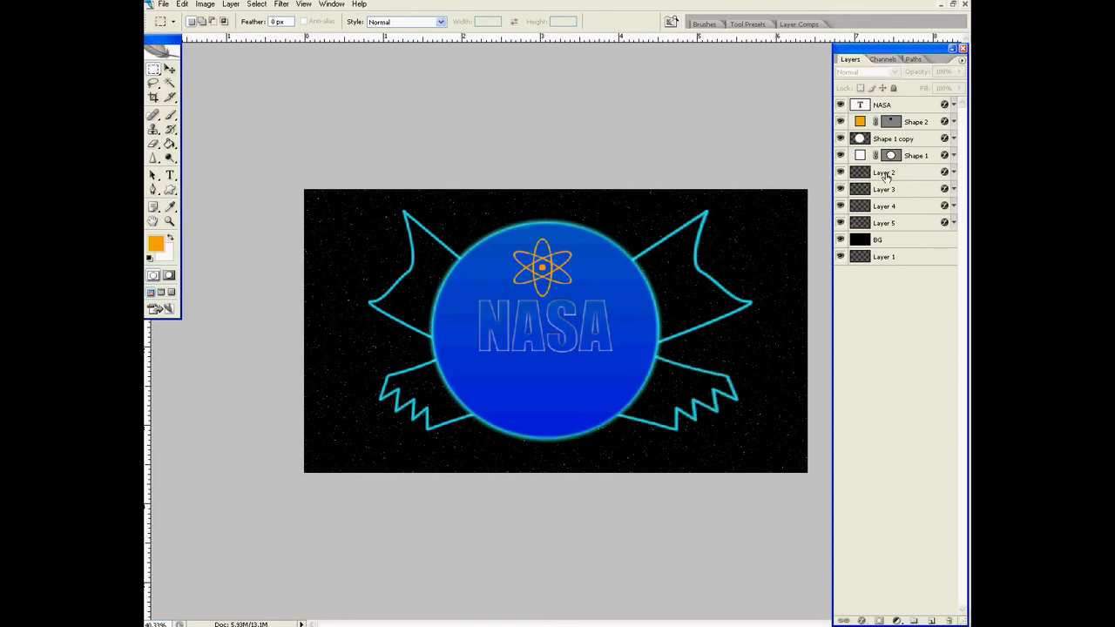
double_click(884, 175)
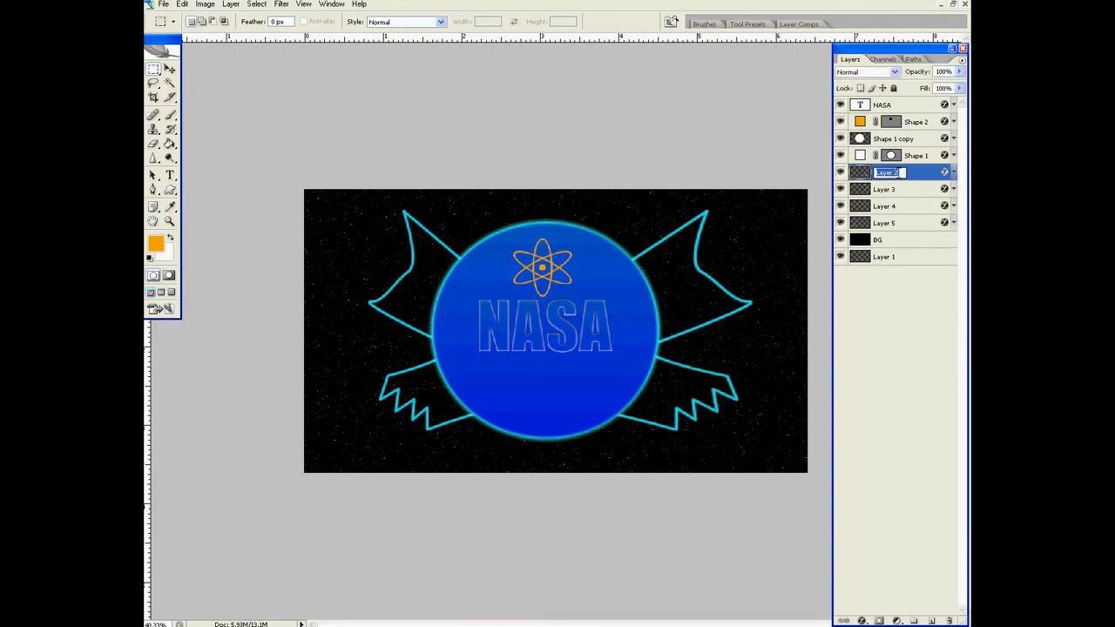
text(Aripa D)
text(reapta A)
click(886, 190)
double_click(888, 192)
text(Aripa D)
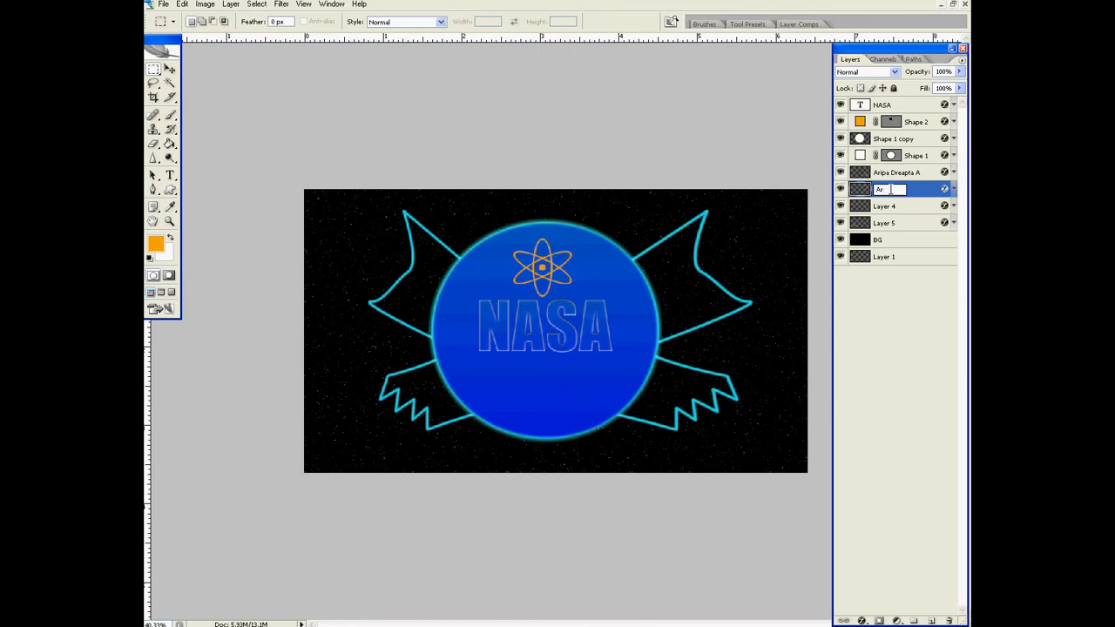
text(reap)
text(ta B)
key(Return)
Step: Rename Layers 4 and 5 to Aripa Stanga B and Aripa Stanga A
double_click(885, 206)
text(Ar)
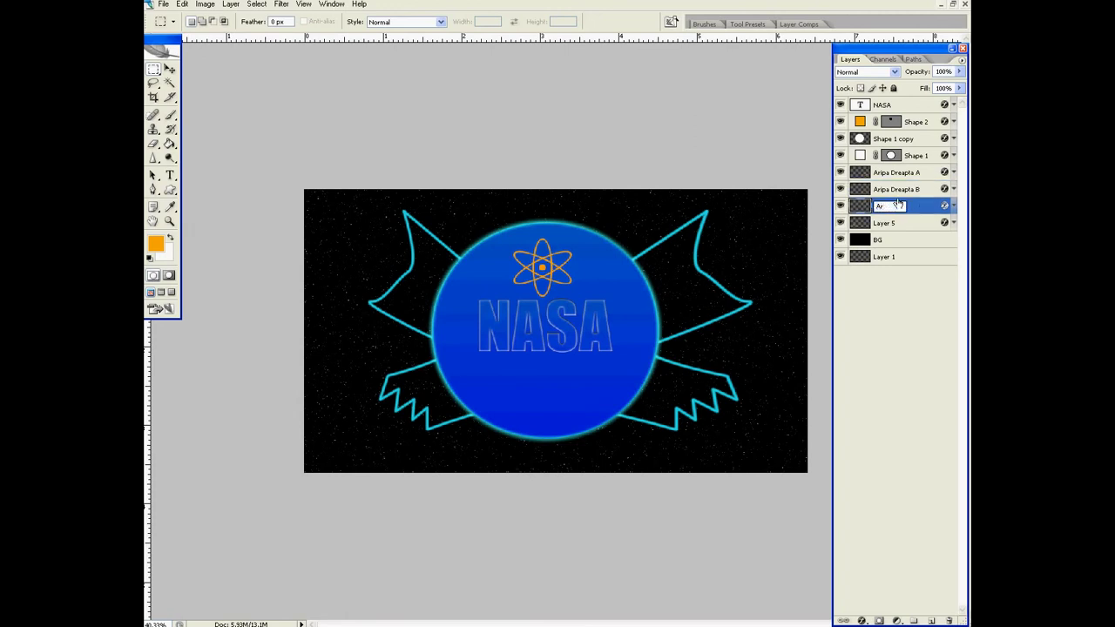
text(ipa Stanga)
double_click(885, 223)
text(Aripa Stanga)
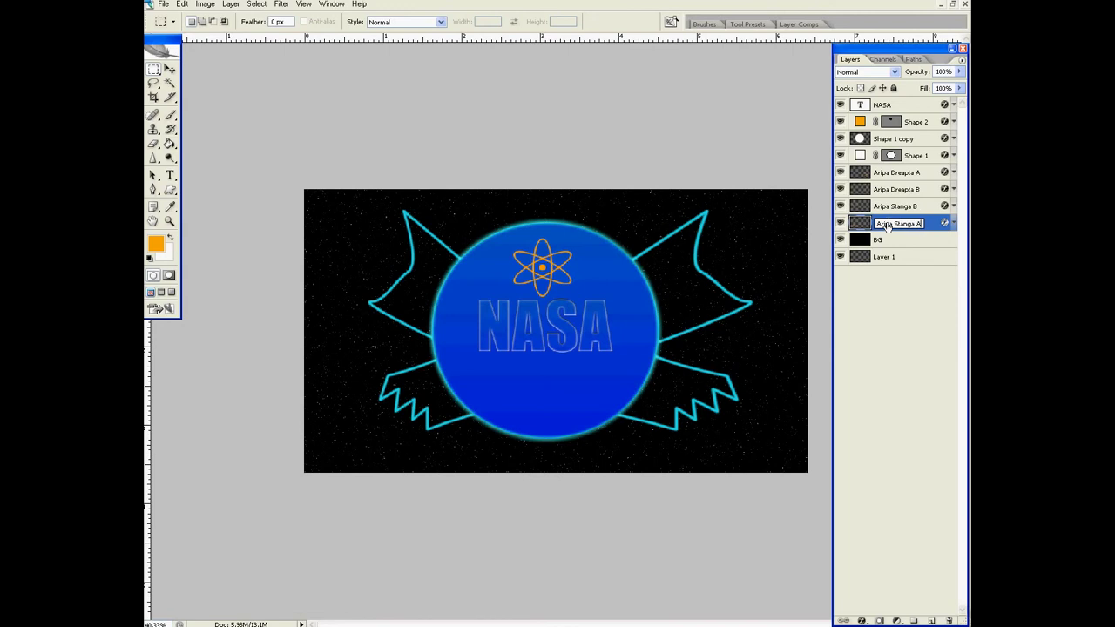
key(Return)
Step: Select the Aripa Dreapta A layer and open, then close, its layer options menu
click(904, 171)
ctrl+click(923, 181)
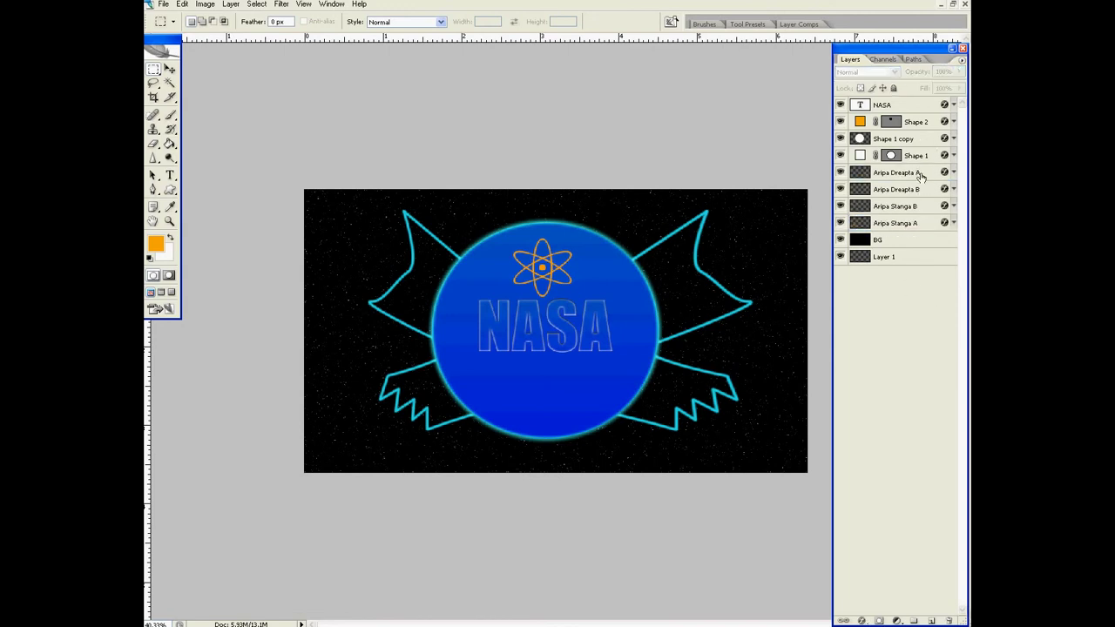
right_click(920, 174)
click(929, 179)
Step: Set the Color Overlay of Aripa Dreapta A to red
right_click(930, 179)
key(Escape)
double_click(873, 228)
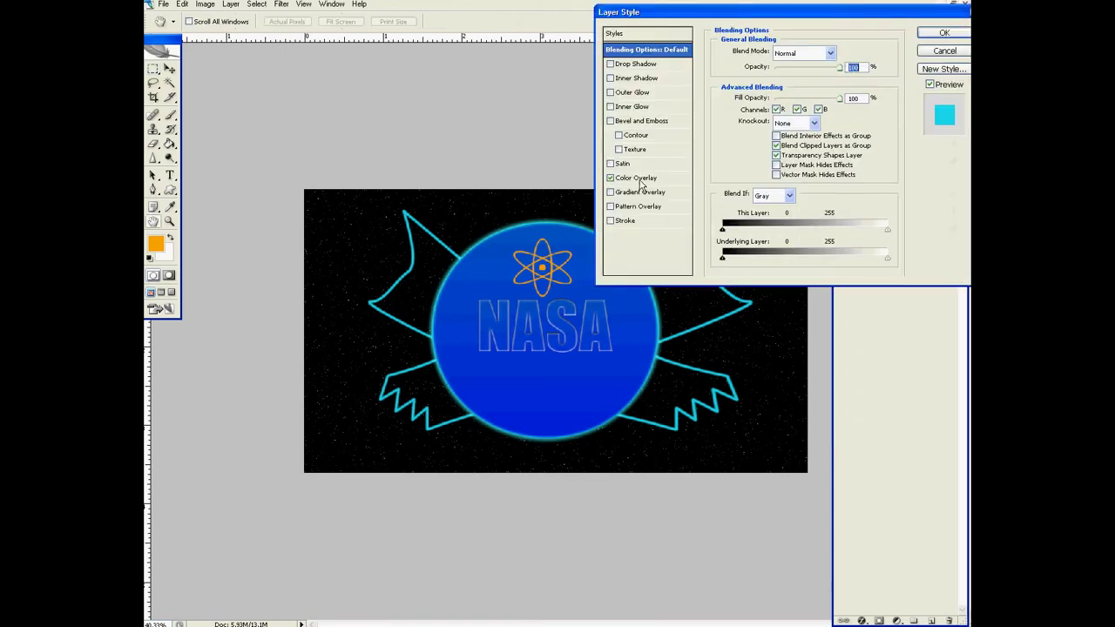
click(643, 178)
click(830, 54)
drag(799, 151, 798, 173)
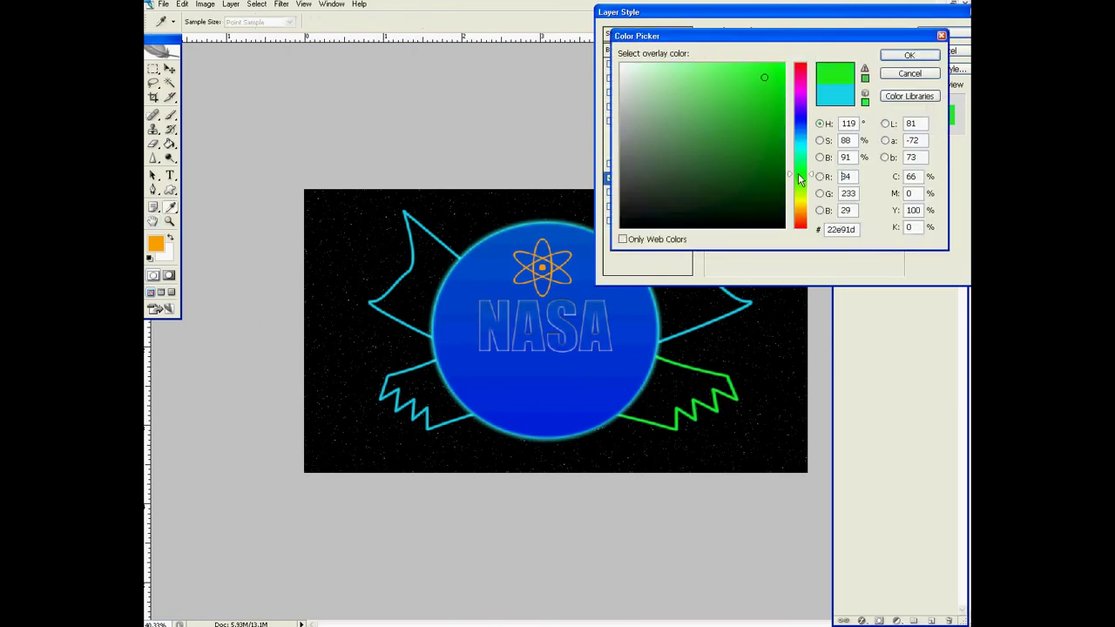
drag(798, 173, 802, 234)
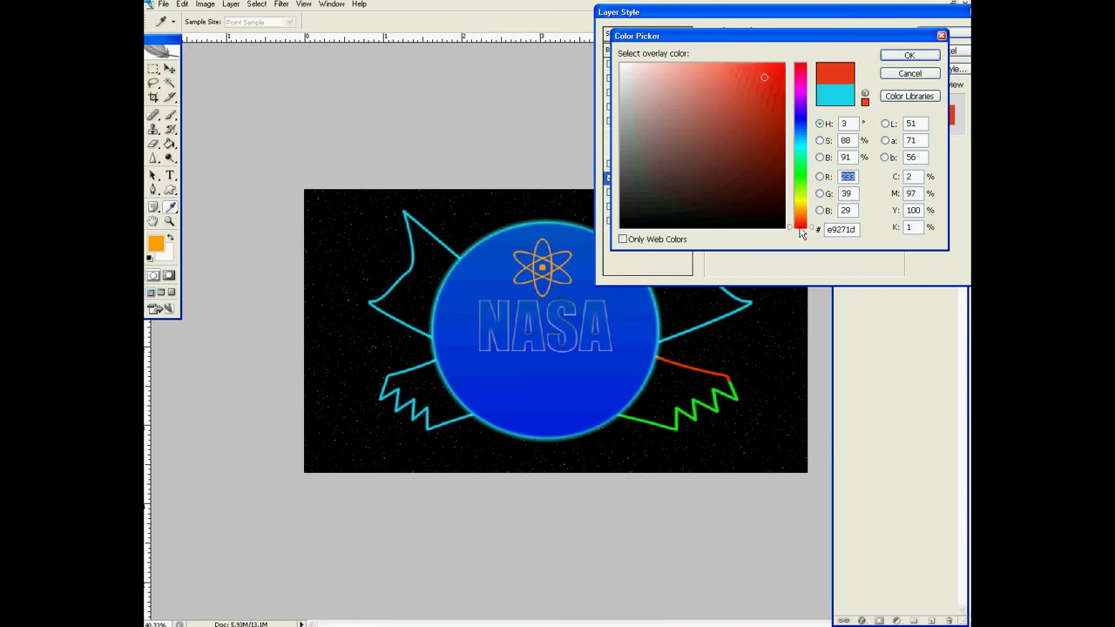
click(908, 55)
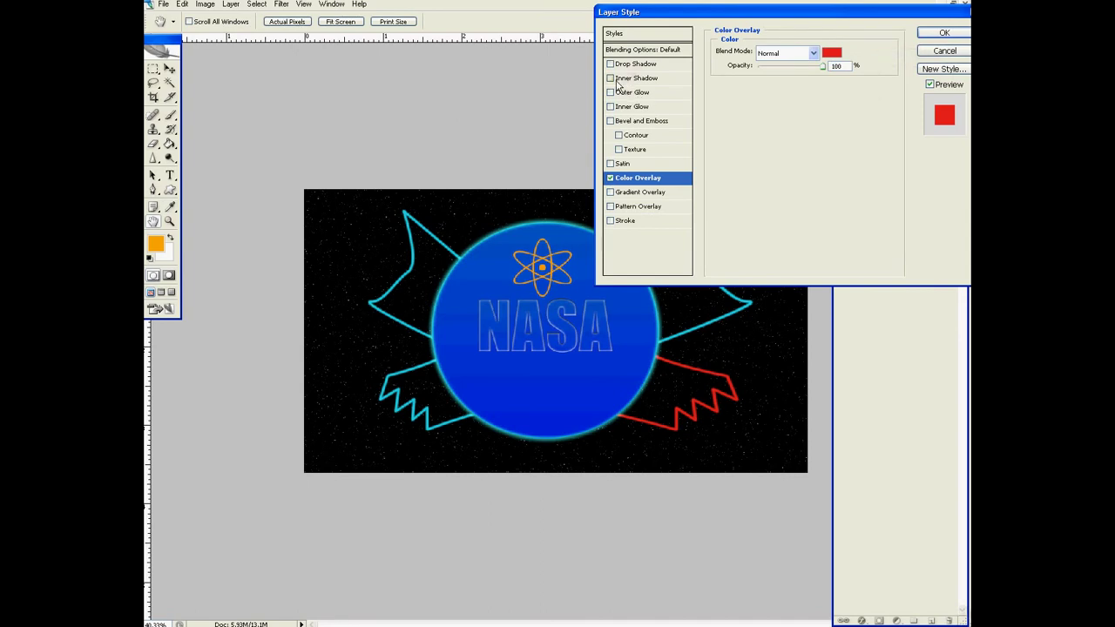
Step: Add an Outer Glow to Aripa Dreapta A, trying orange then blue, and enlarge it
click(628, 105)
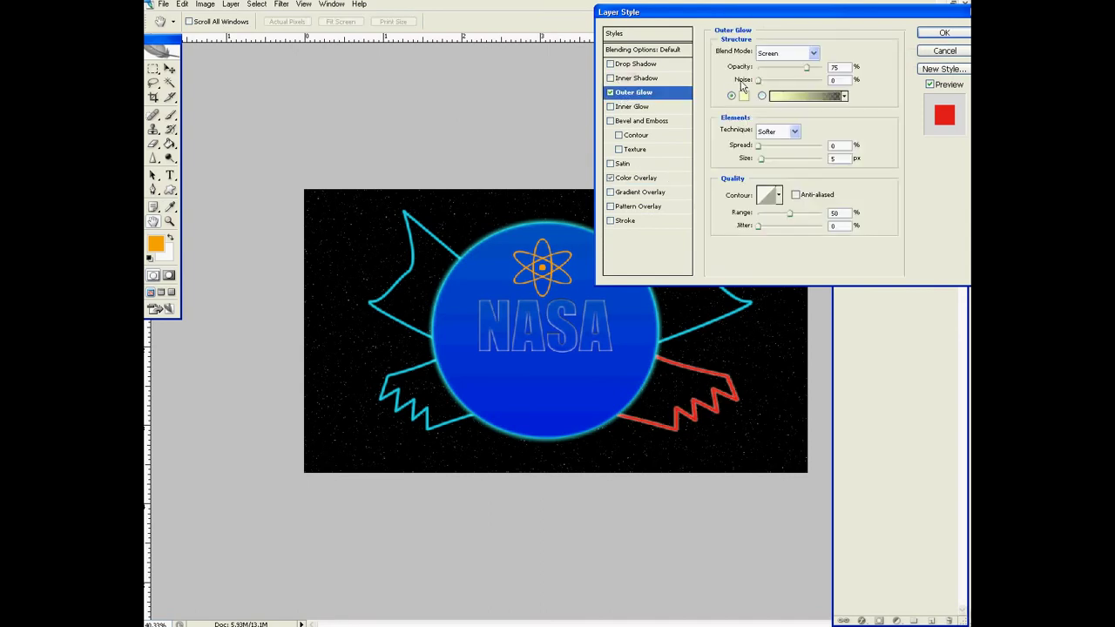
click(741, 95)
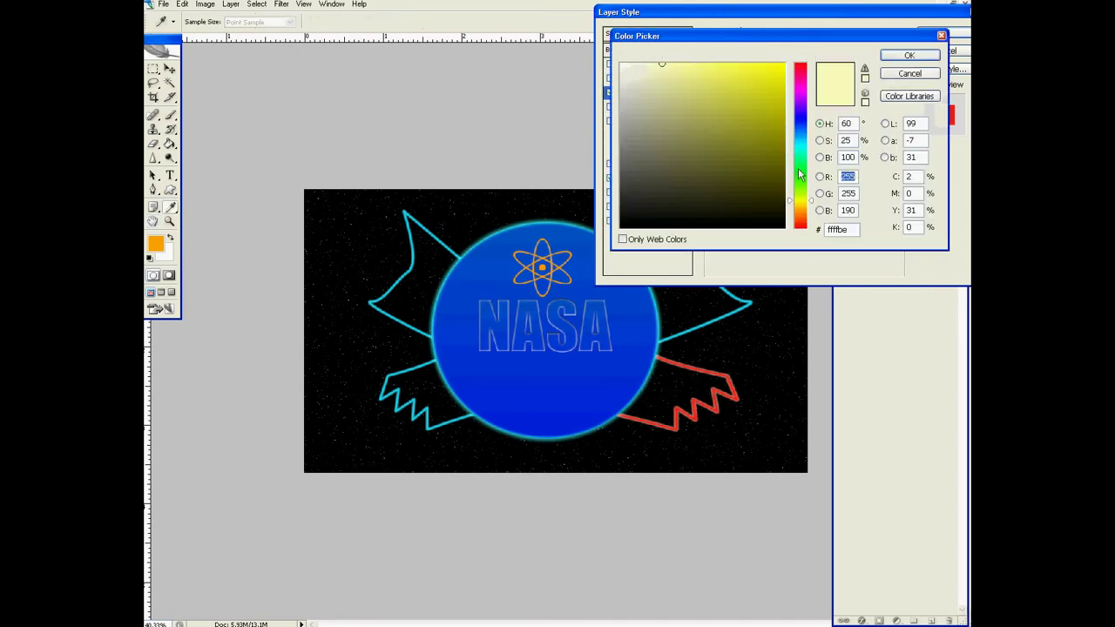
drag(798, 174, 791, 215)
click(782, 63)
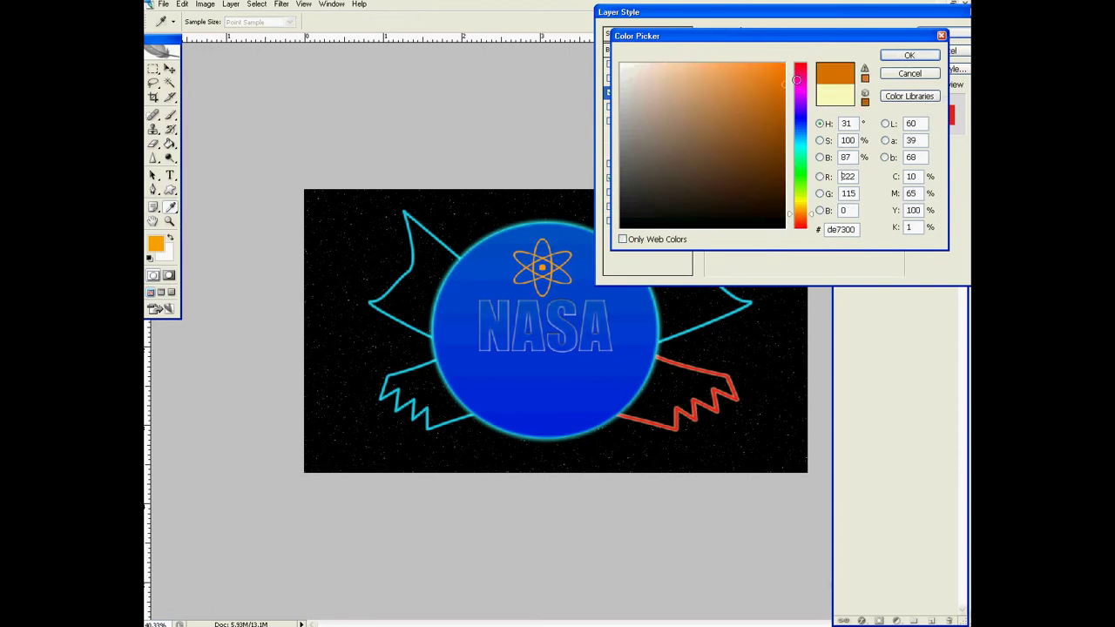
click(909, 55)
mouse_move(760, 159)
mouse_down()
mouse_move(783, 164)
mouse_move(758, 163)
mouse_up()
click(744, 97)
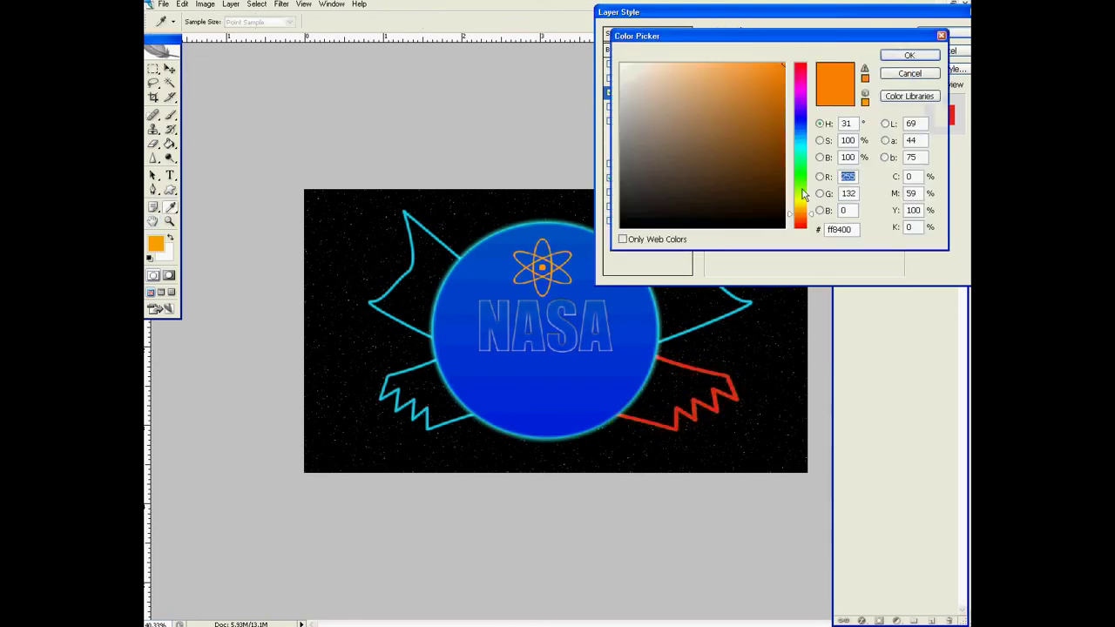
drag(803, 193, 801, 122)
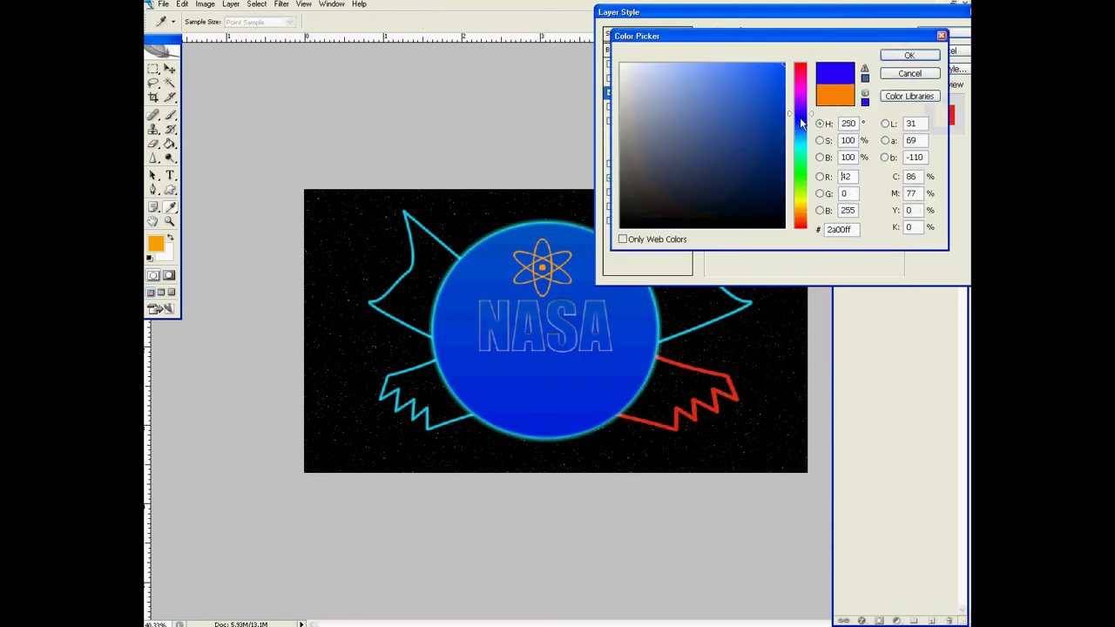
click(905, 58)
drag(758, 161, 772, 162)
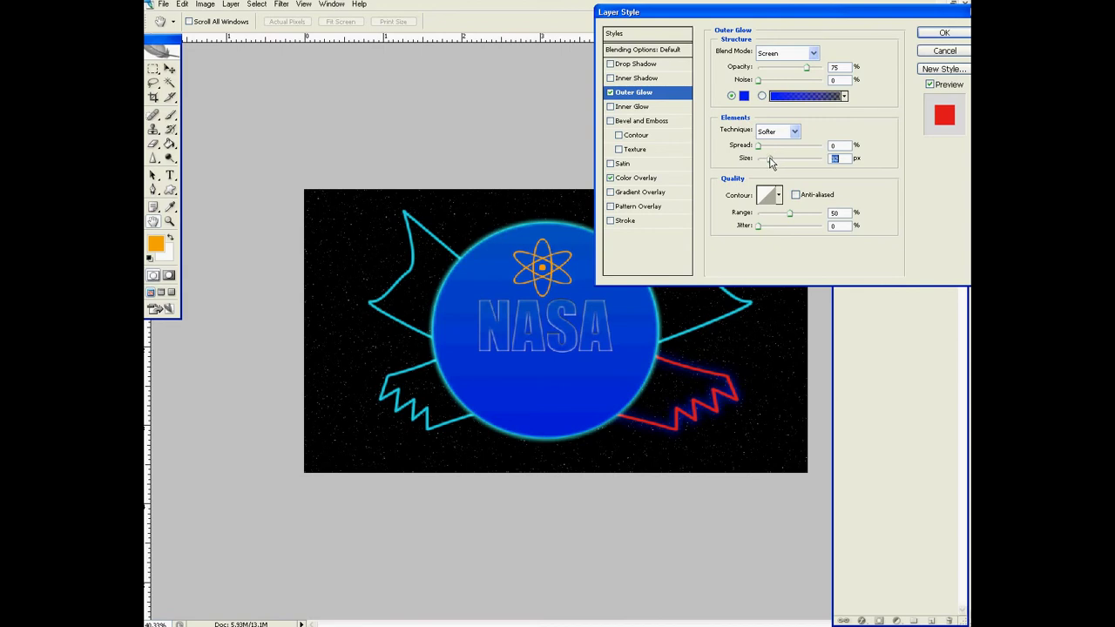
Step: Change the glow to cyan 13a8e0 sampled from the canvas and apply the style
click(742, 96)
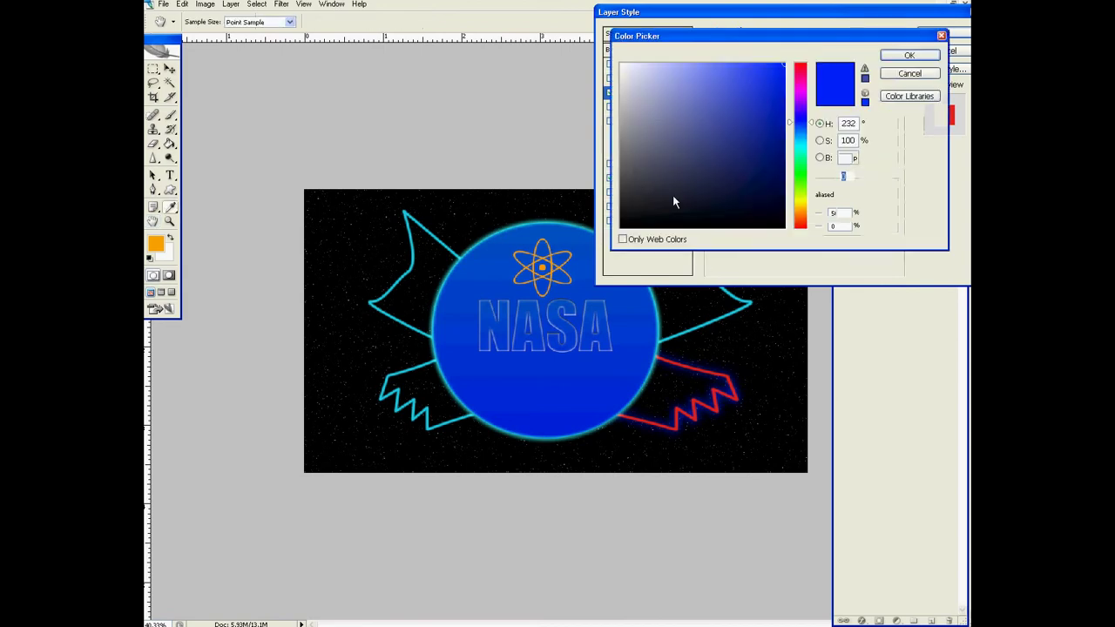
click(800, 148)
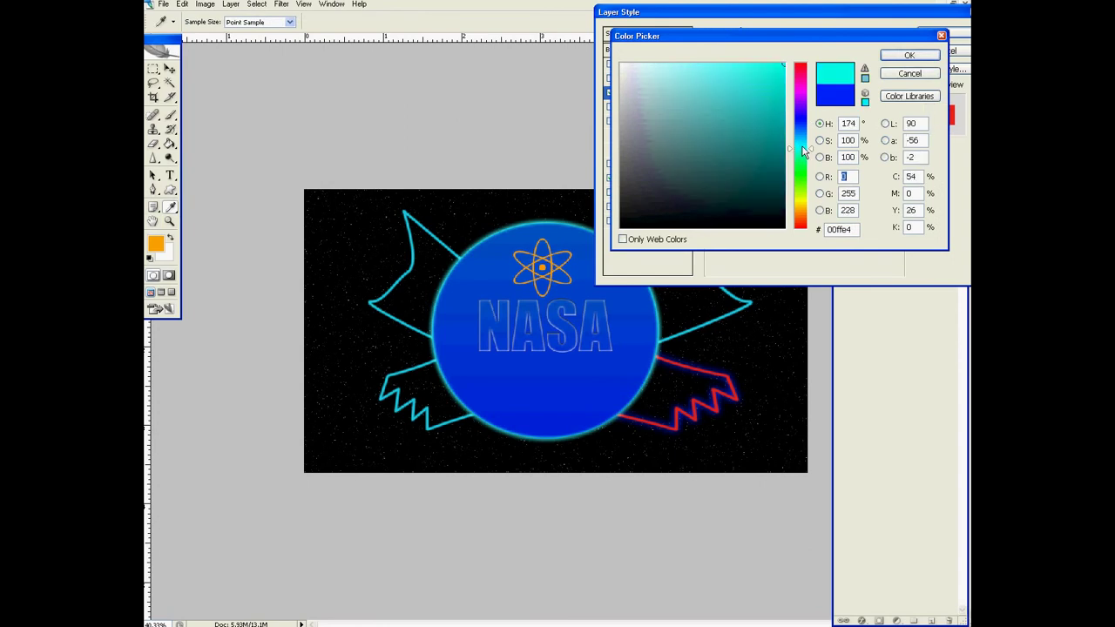
click(652, 365)
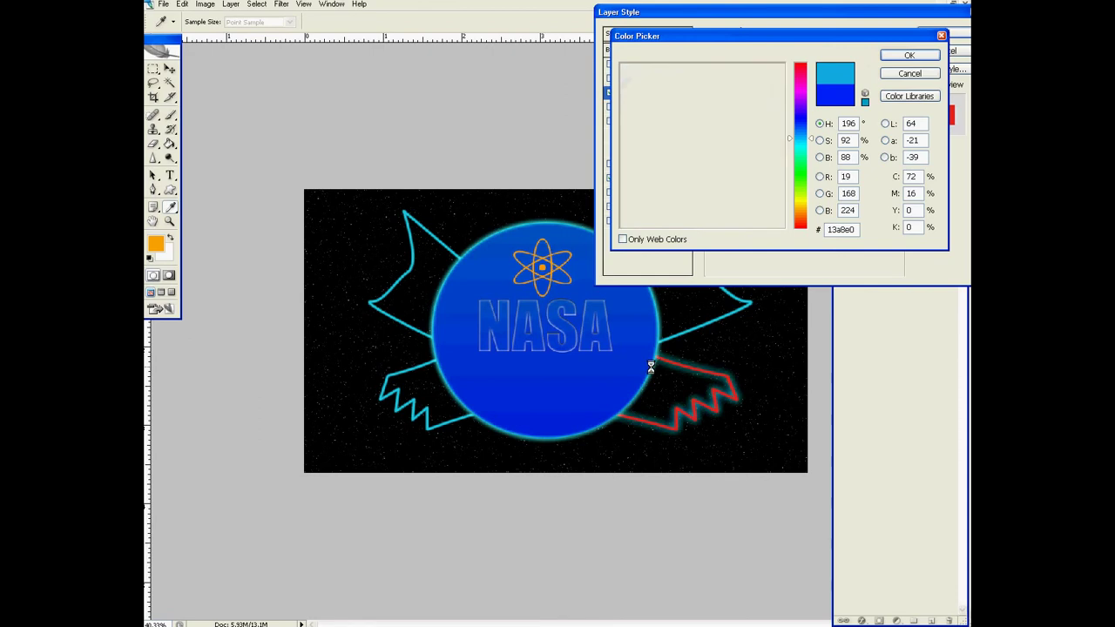
click(908, 56)
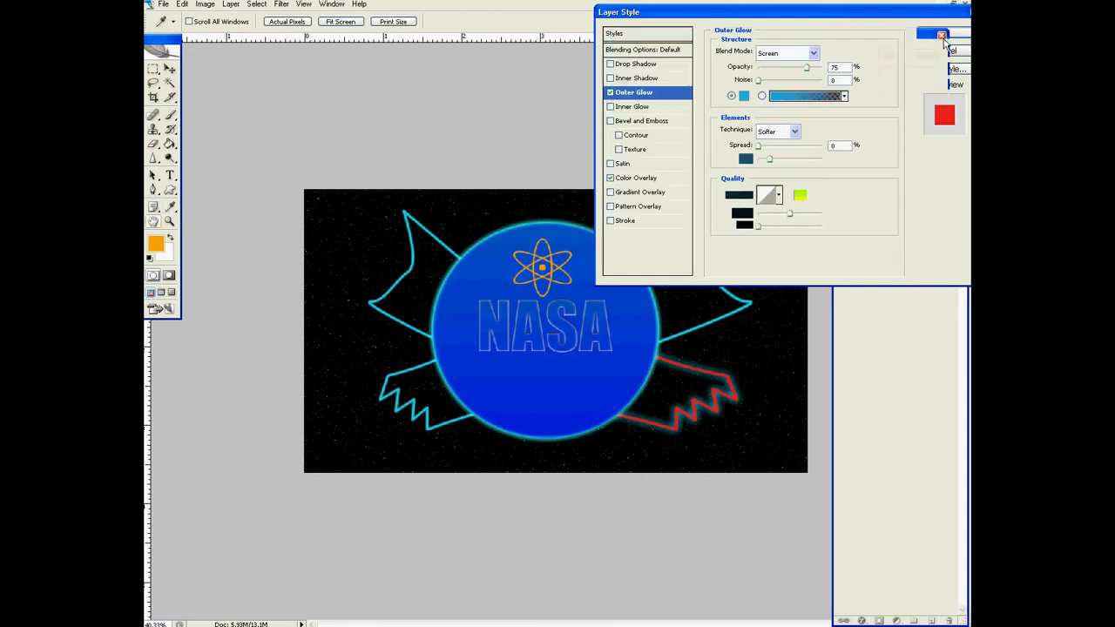
click(942, 33)
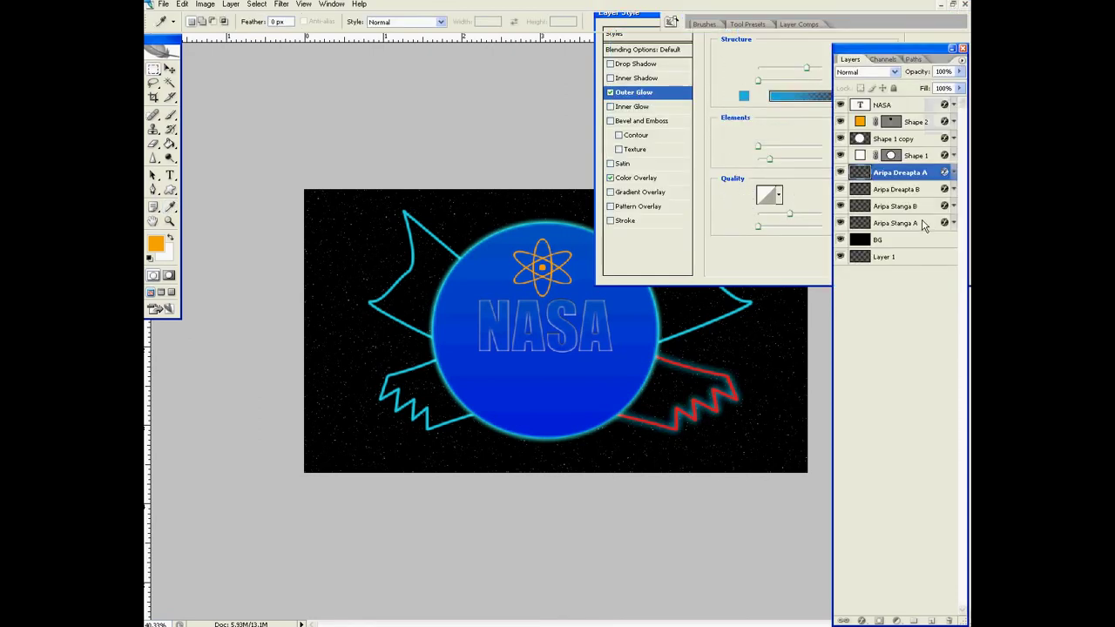
Step: Copy the Aripa Dreapta A layer style and paste it onto Aripa Stanga A
right_click(910, 177)
click(846, 356)
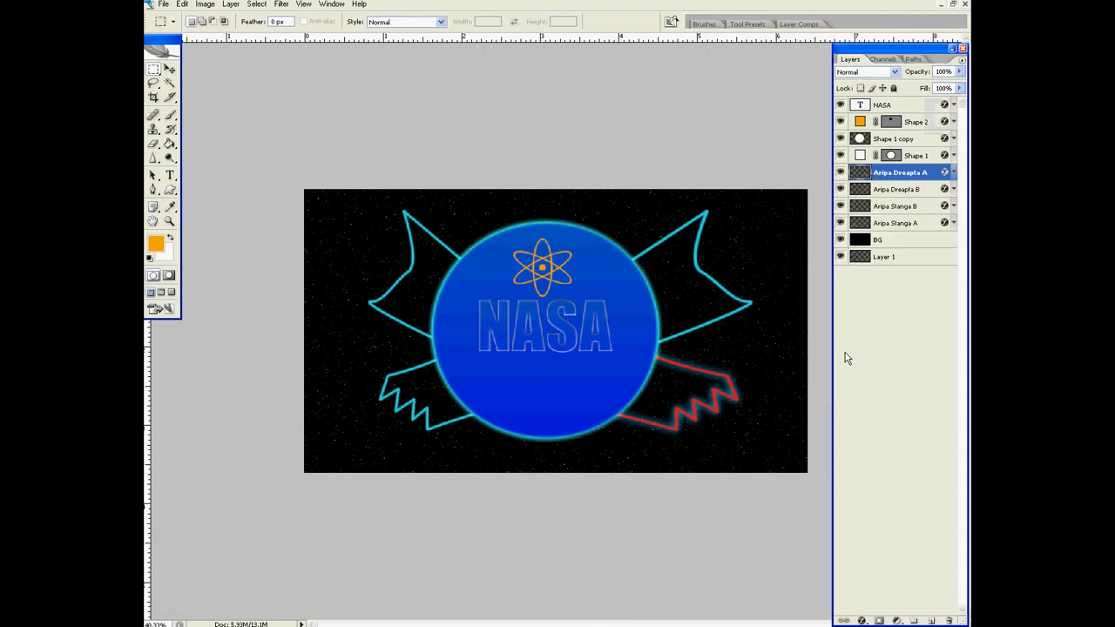
right_click(910, 227)
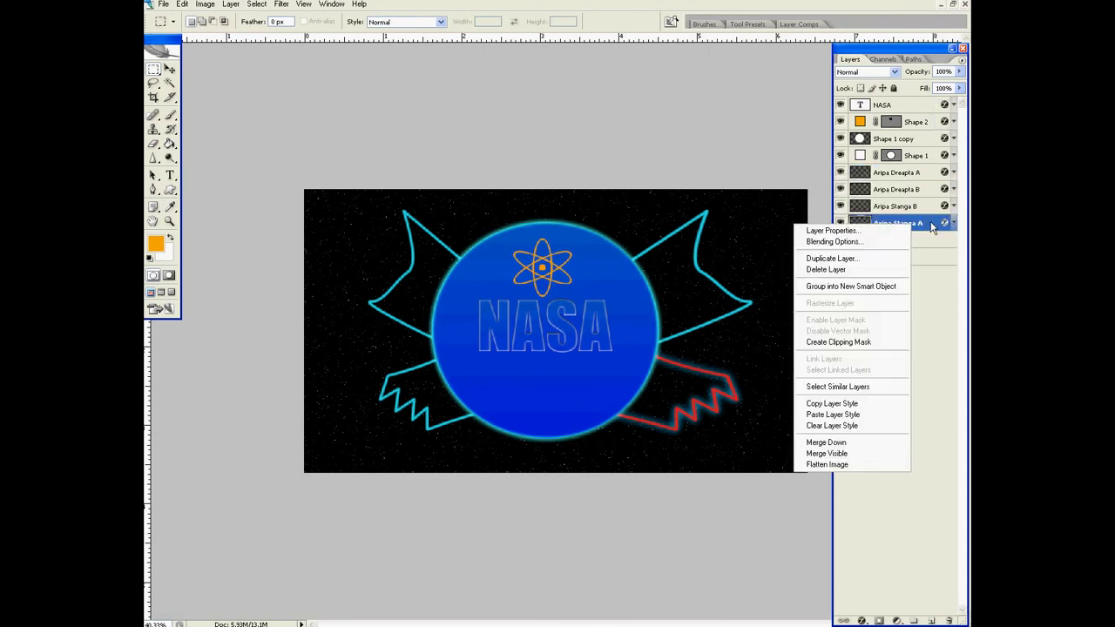
click(843, 426)
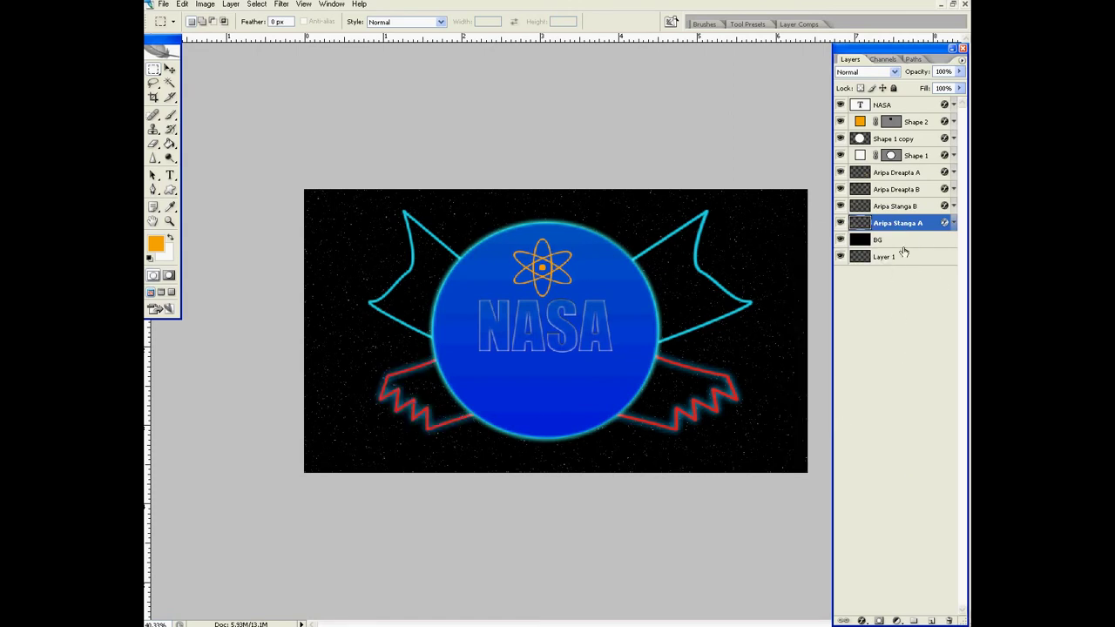
double_click(912, 190)
key(Return)
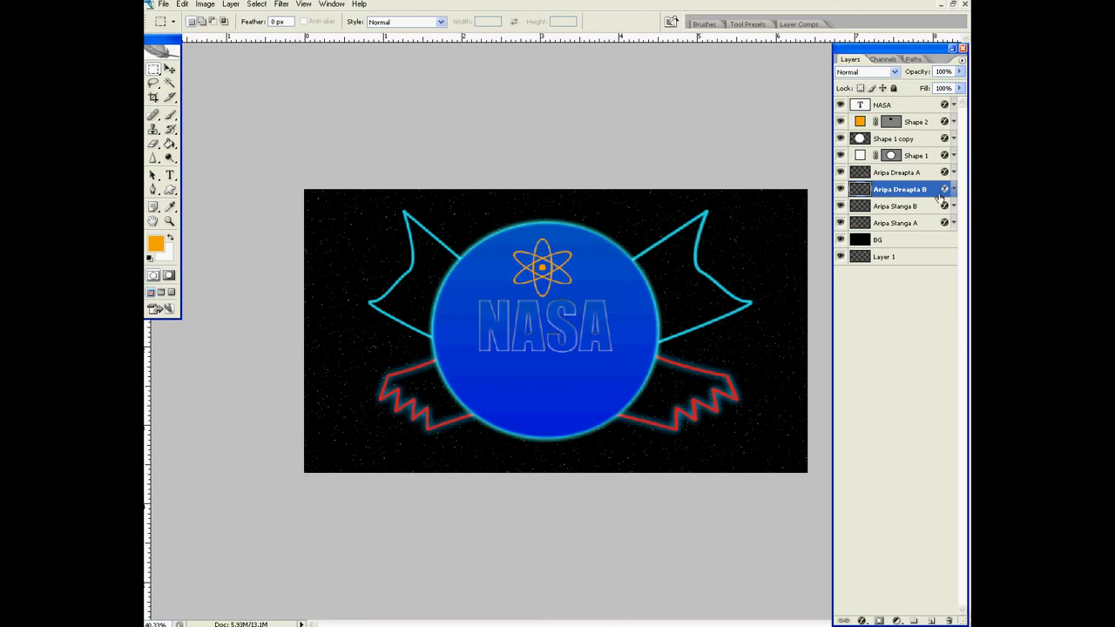
Step: Set the Color Overlay of Aripa Dreapta B to magenta ff00d8
double_click(939, 195)
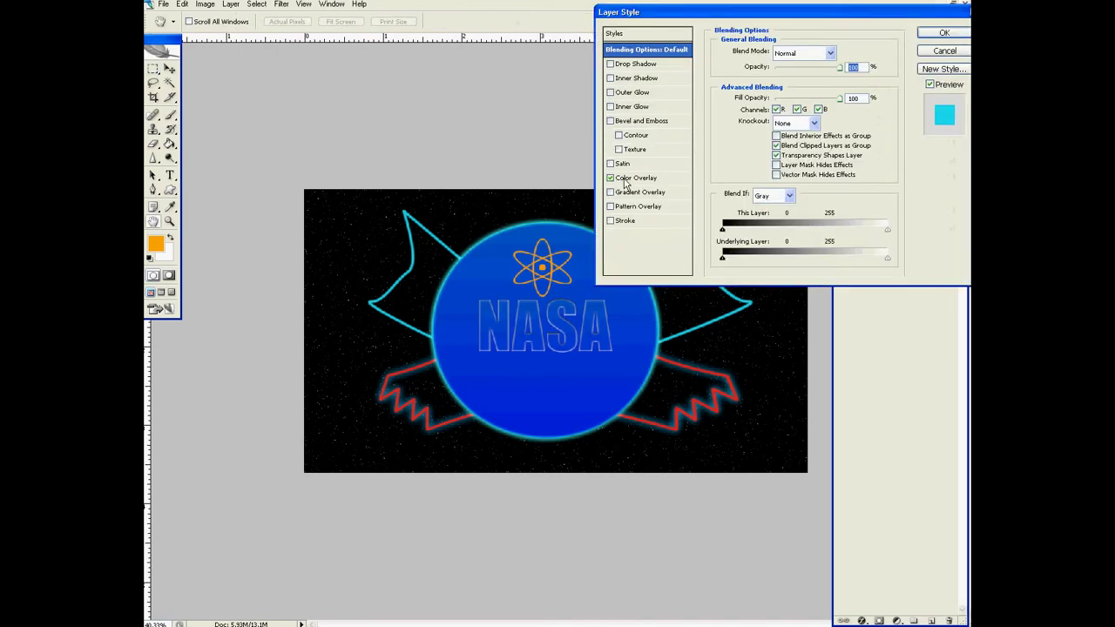
click(632, 179)
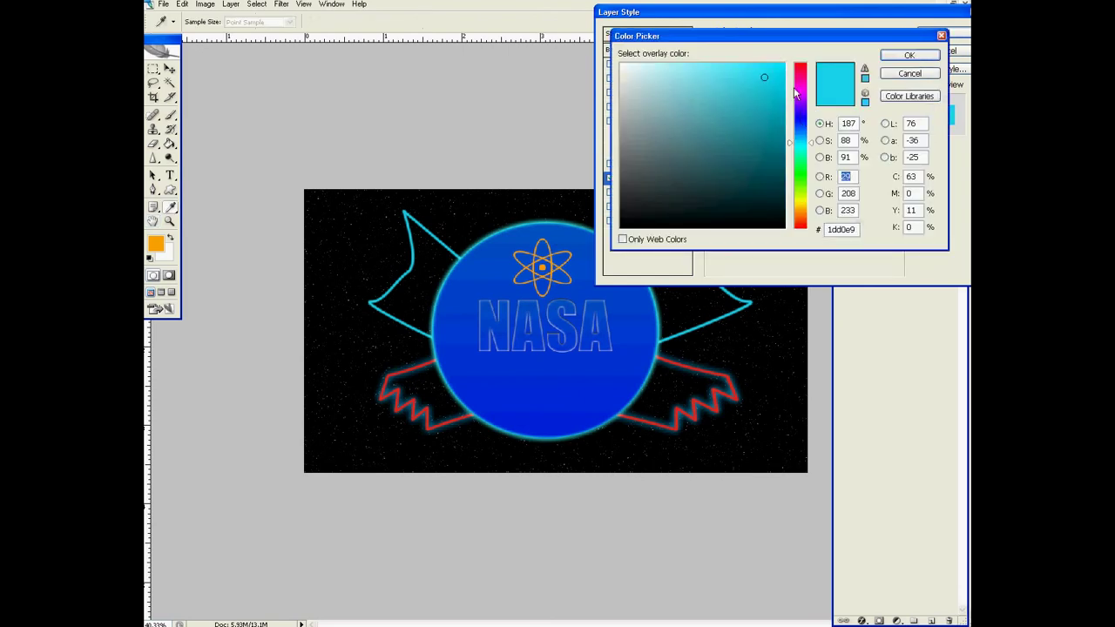
drag(799, 120, 799, 86)
click(756, 89)
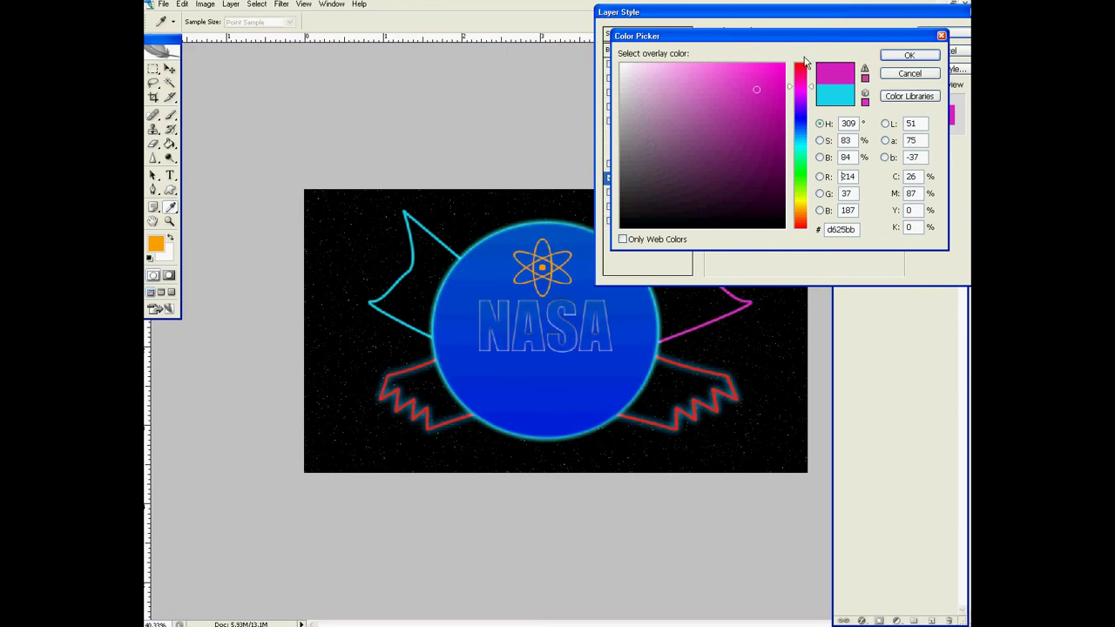
drag(779, 73, 784, 63)
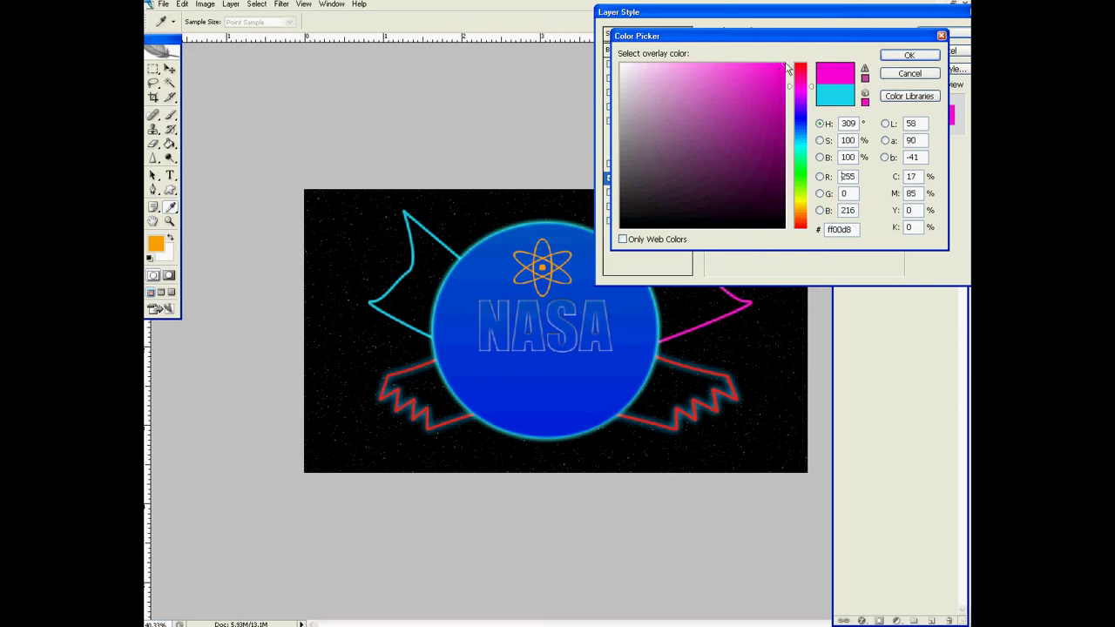
click(908, 55)
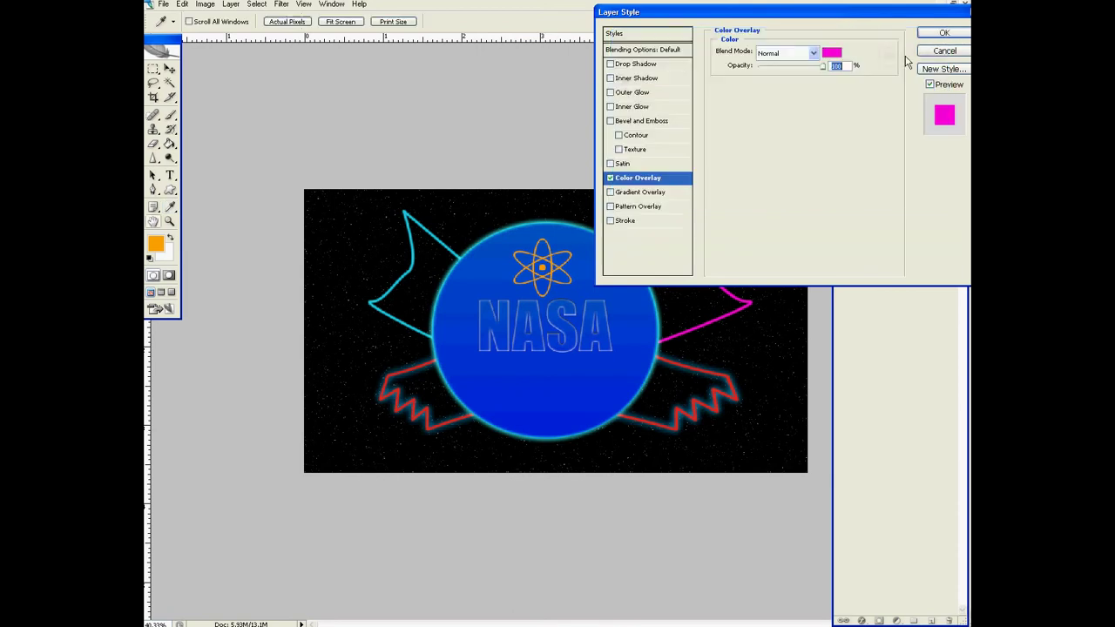
Step: Add a larger cyan 1fbce3 Outer Glow to Aripa Dreapta B and apply the style
click(610, 93)
click(634, 94)
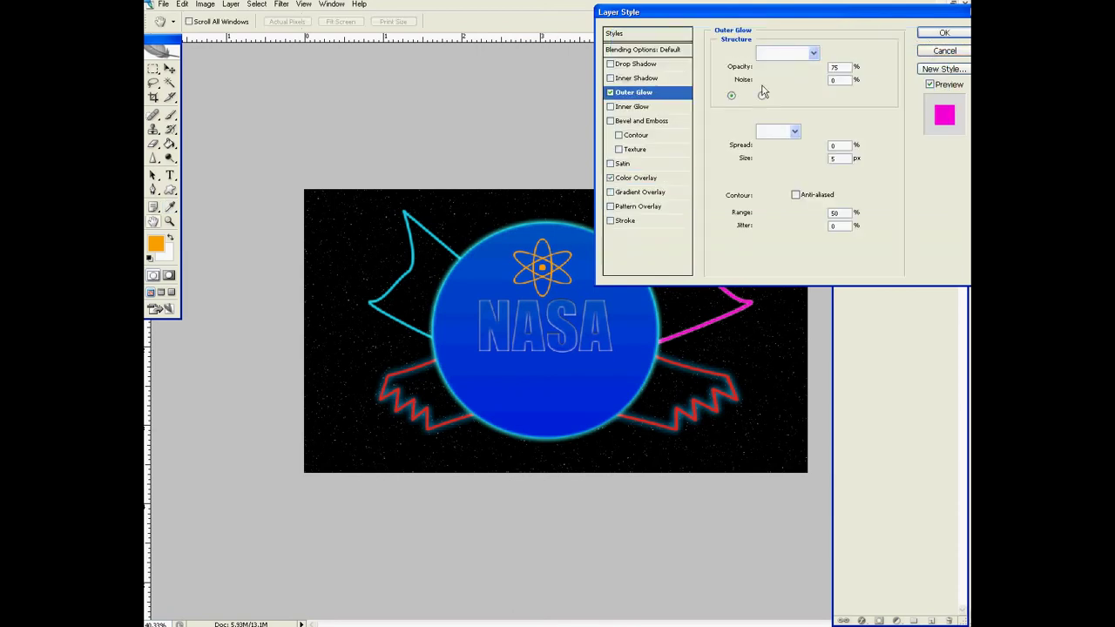
click(745, 98)
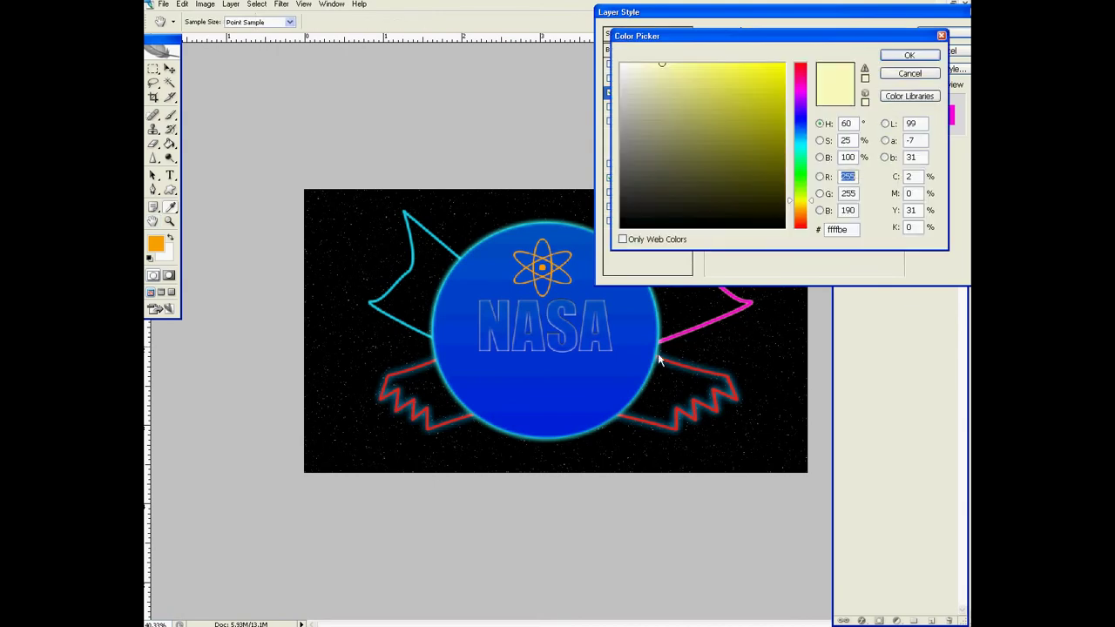
click(658, 351)
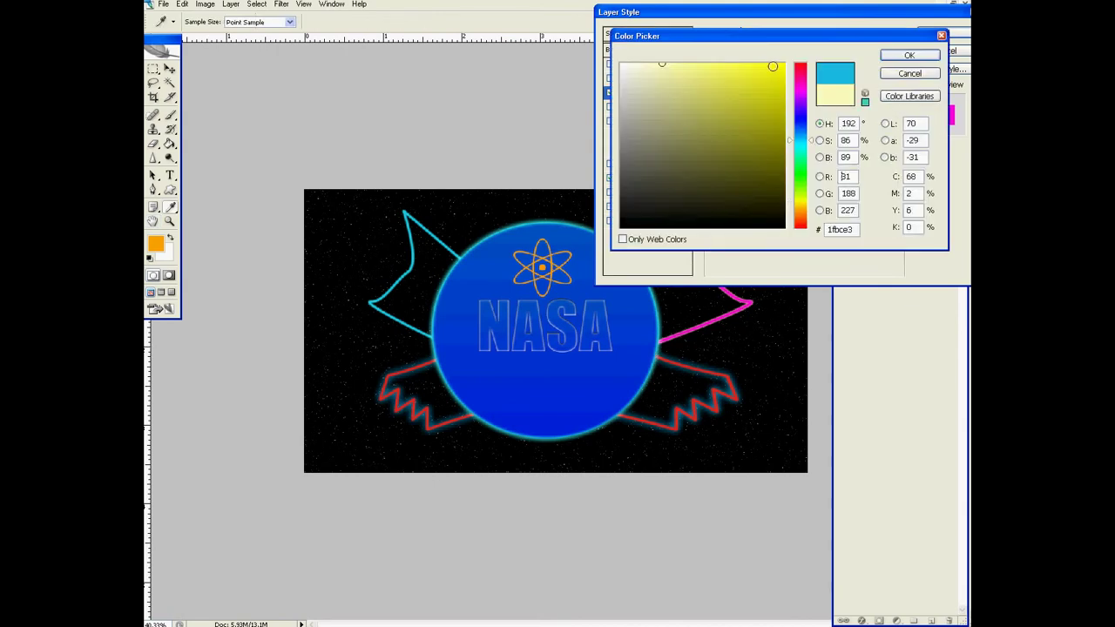
click(905, 55)
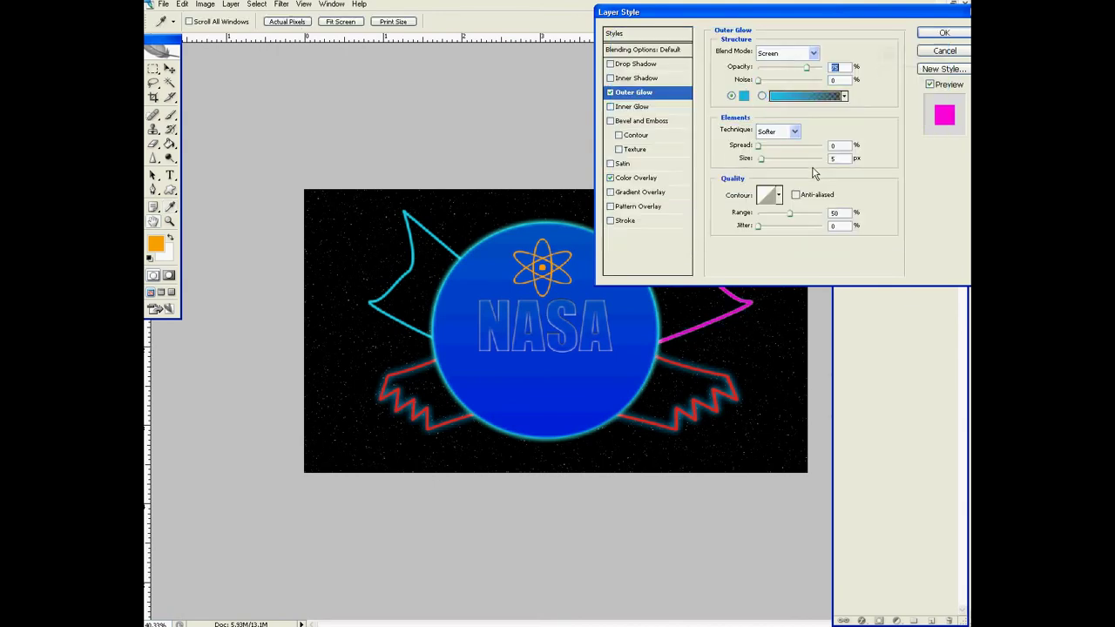
drag(764, 163, 774, 163)
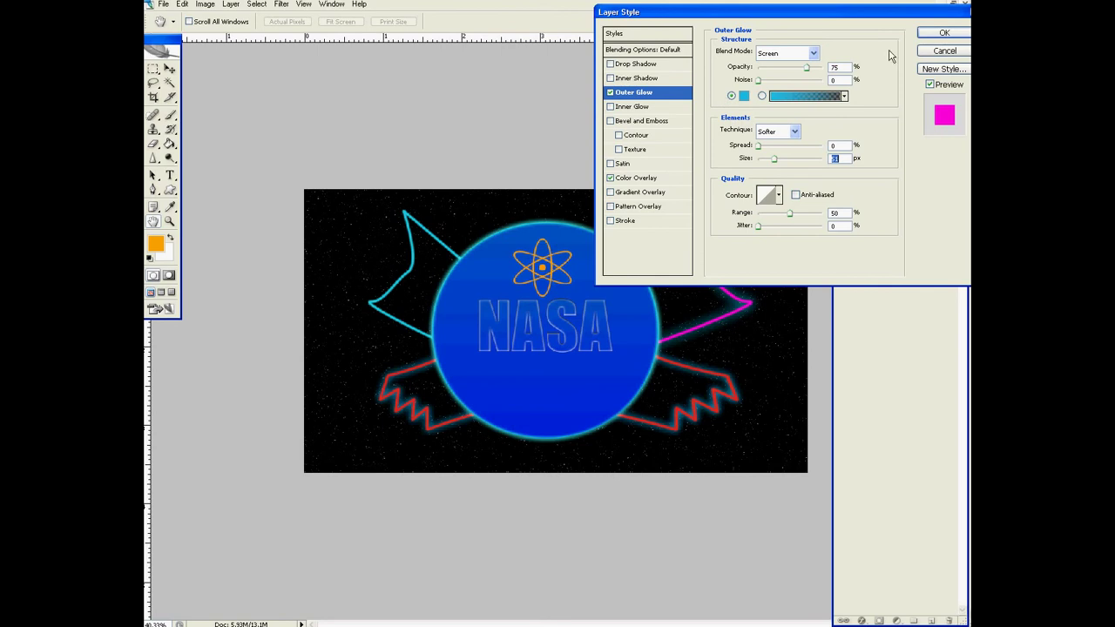
click(944, 32)
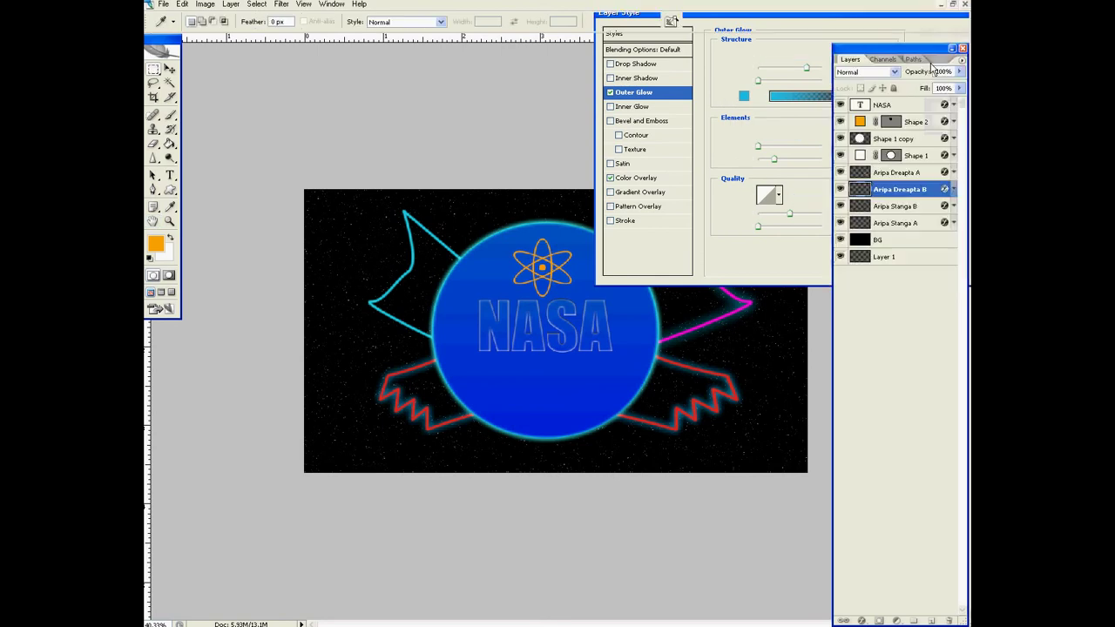
Step: Copy the Aripa Dreapta B layer style and paste it onto Aripa Stanga B
right_click(912, 191)
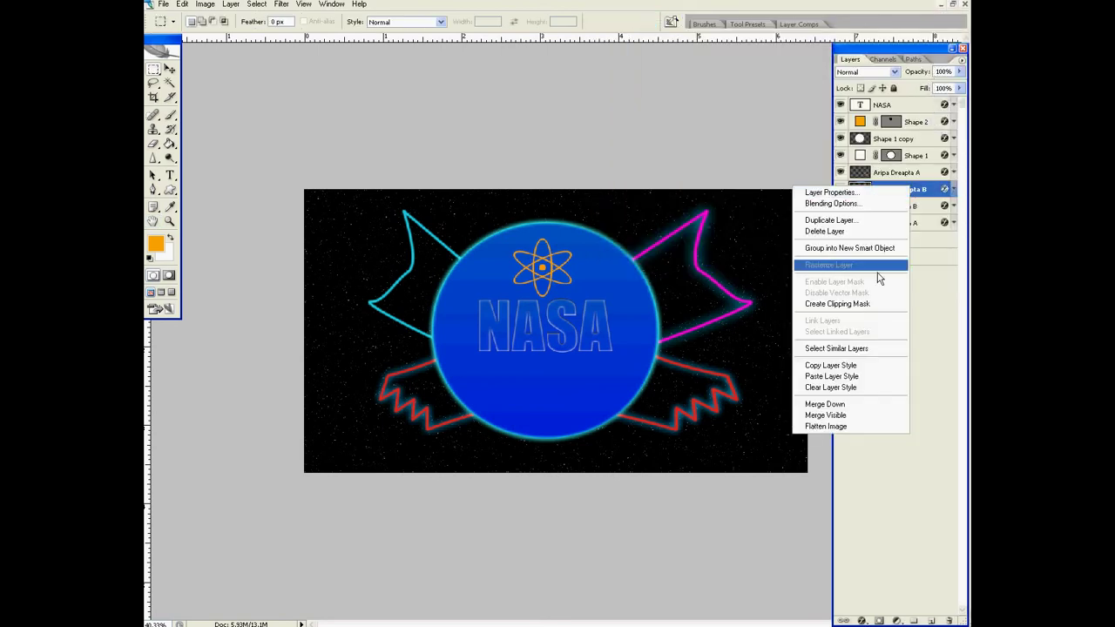
click(869, 366)
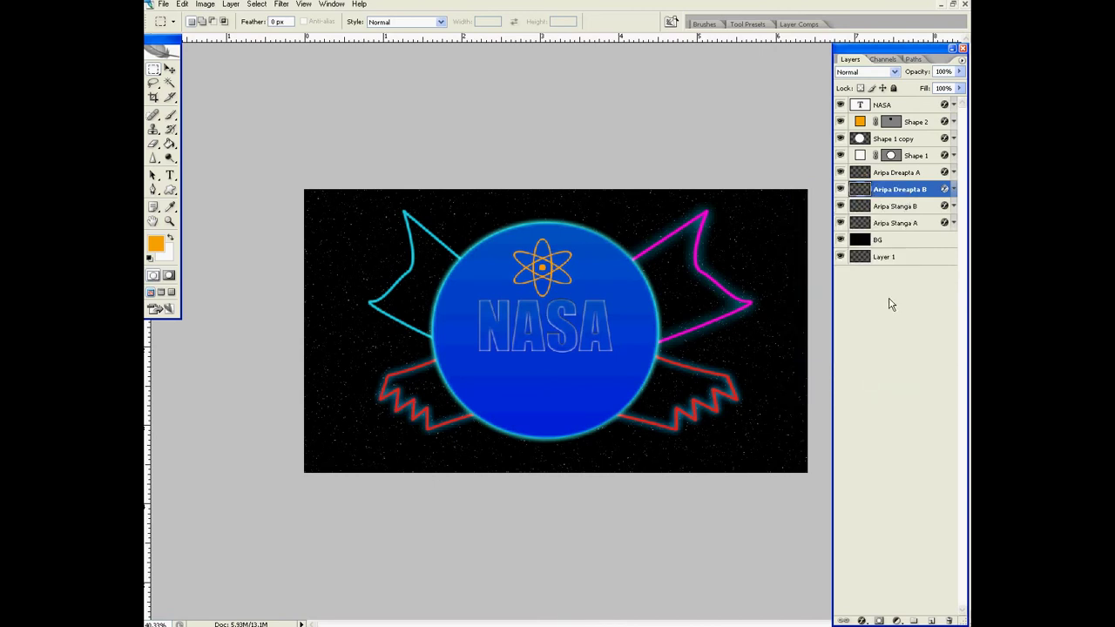
right_click(907, 210)
click(841, 400)
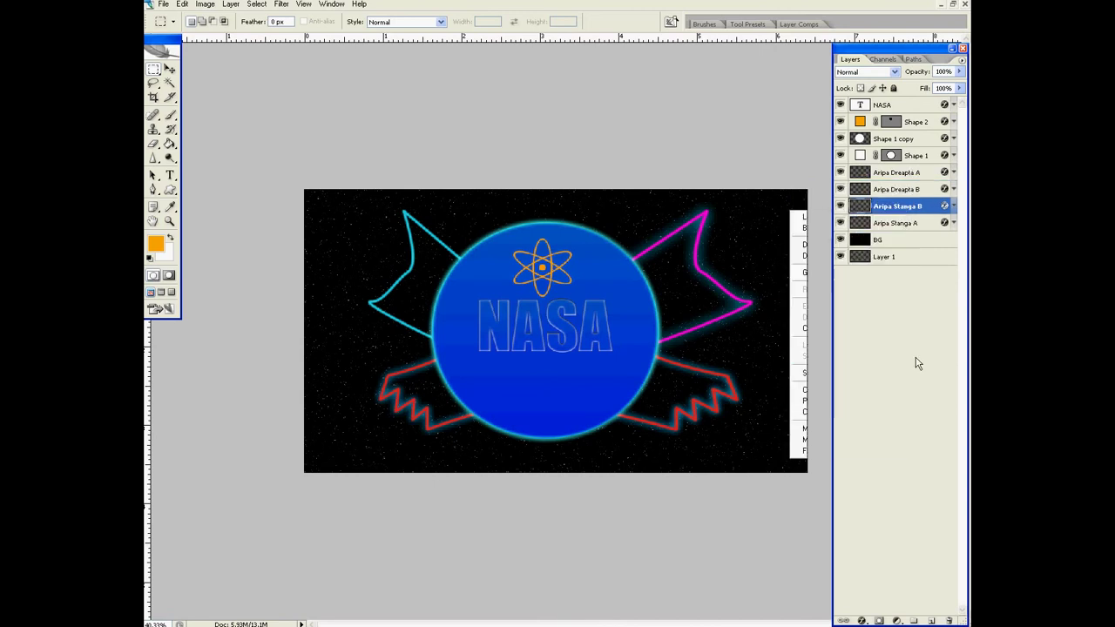
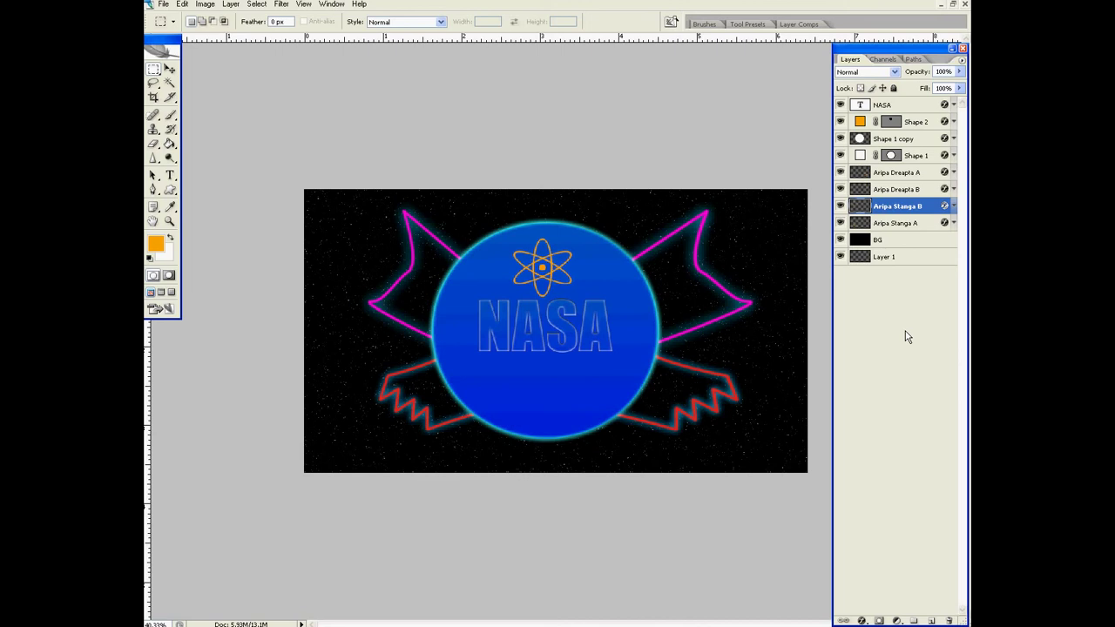
Step: In the Open dialog, browse to Texturi > CreativeMonkeyz and show files as thumbnails
click(162, 4)
click(188, 36)
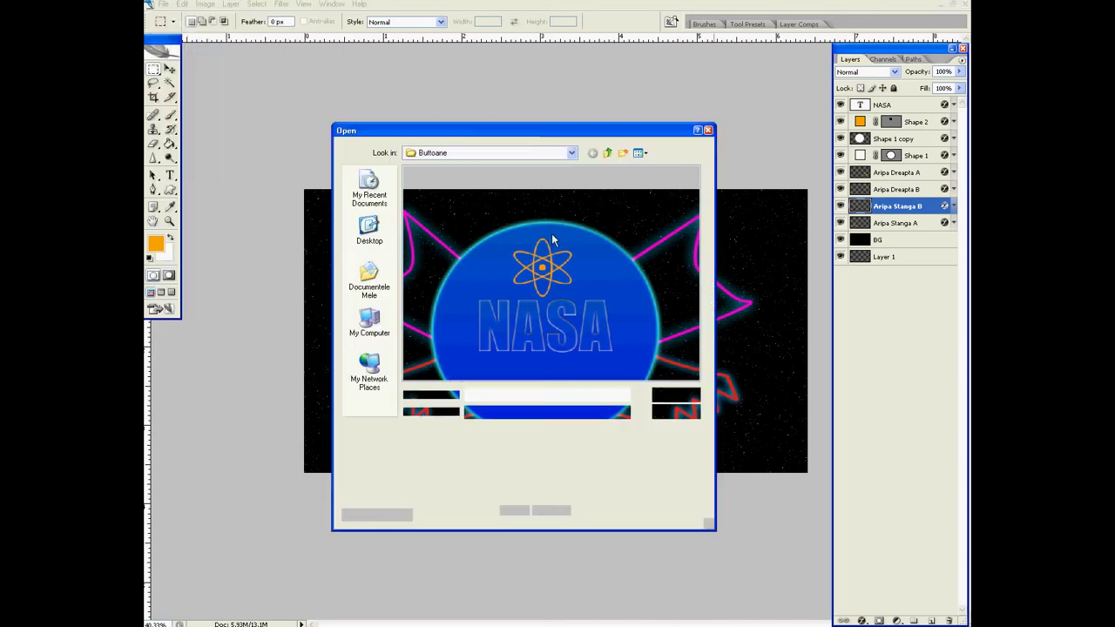
click(608, 153)
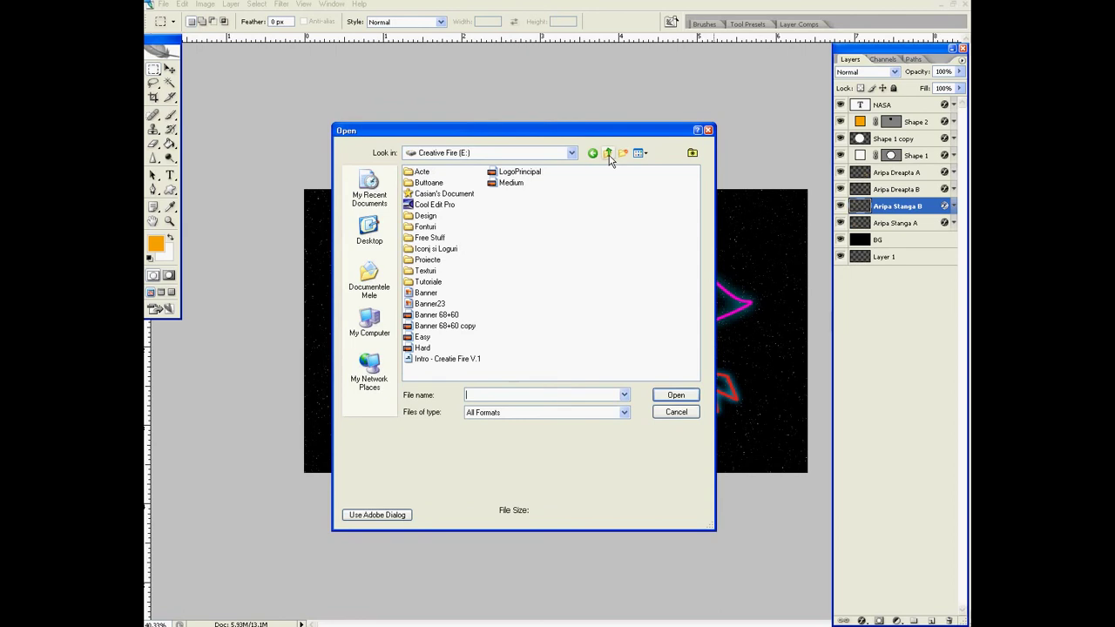
click(424, 260)
double_click(427, 271)
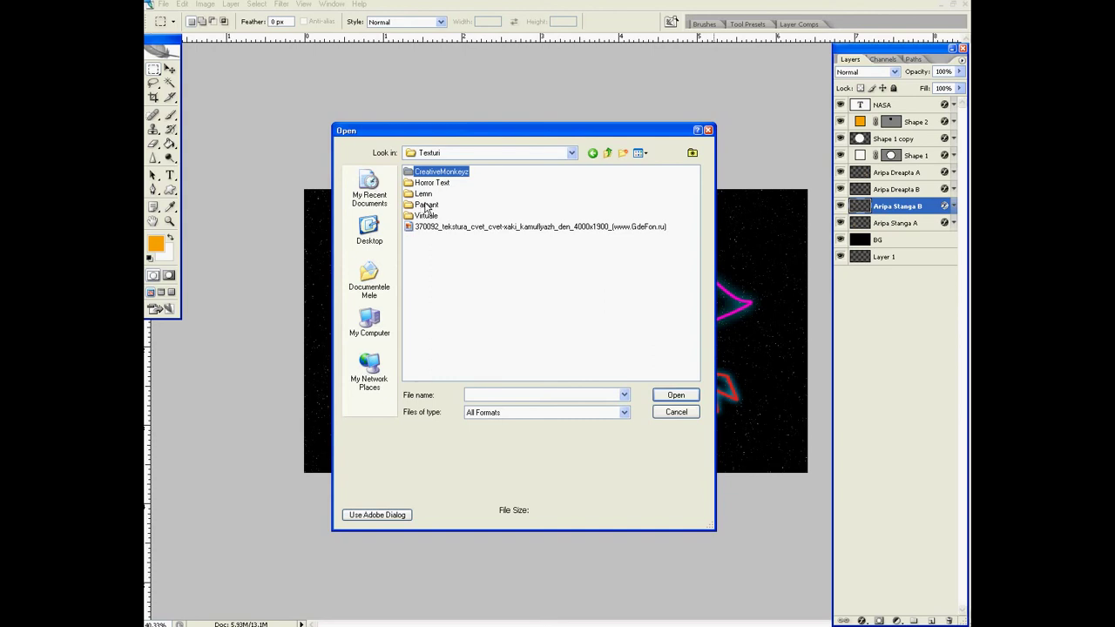
double_click(445, 172)
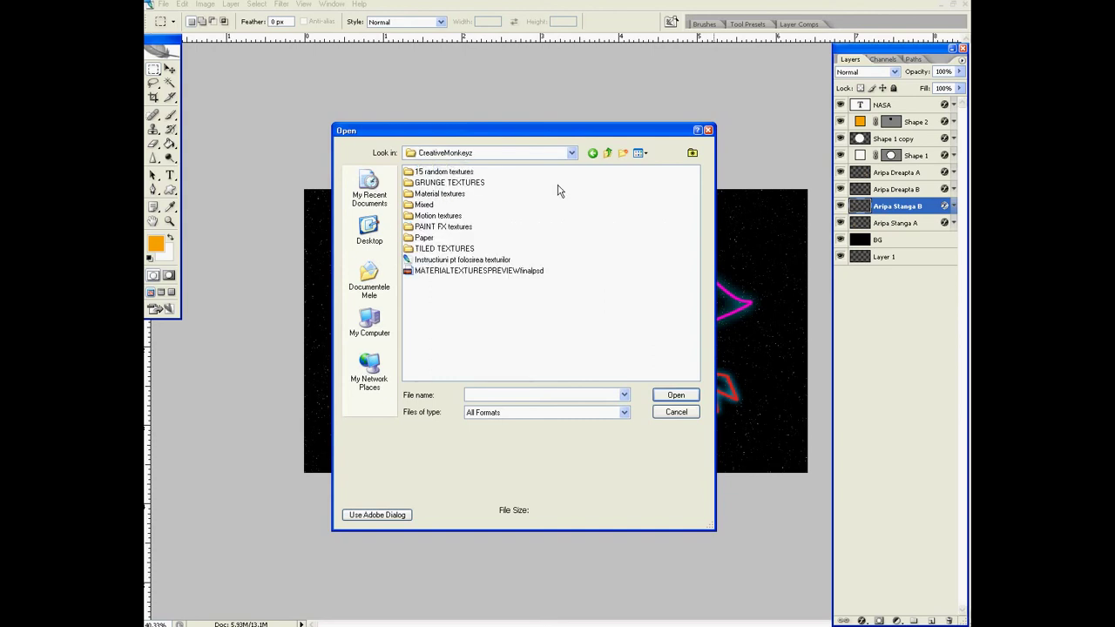
click(639, 152)
click(659, 169)
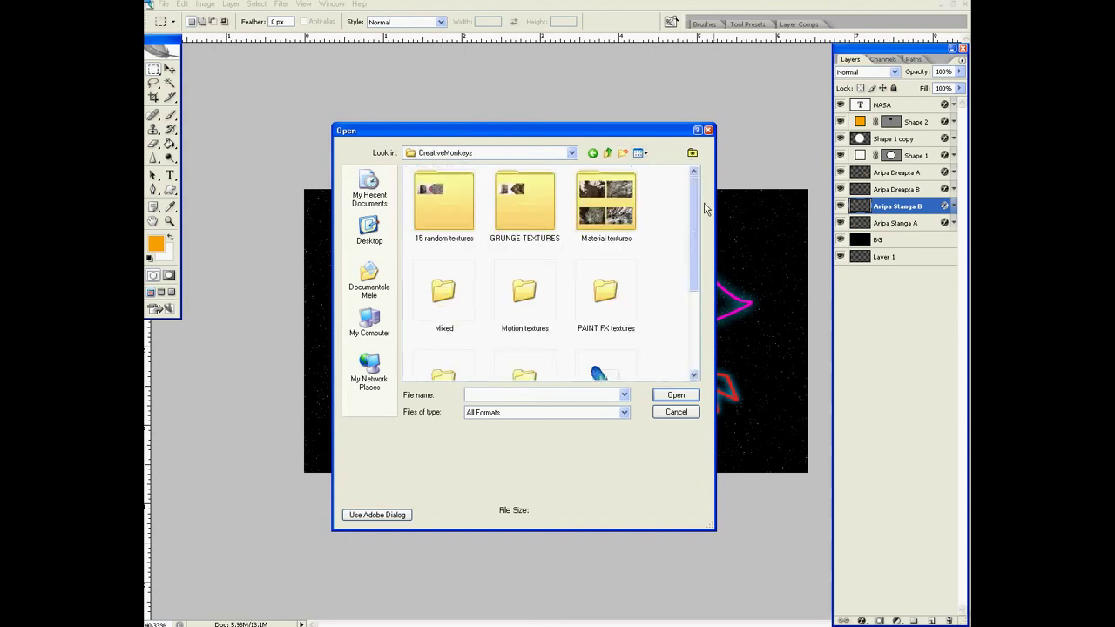
Step: Open material texture 5 from the Material textures folder
mouse_move(697, 215)
mouse_down()
mouse_move(702, 287)
mouse_move(699, 207)
mouse_up()
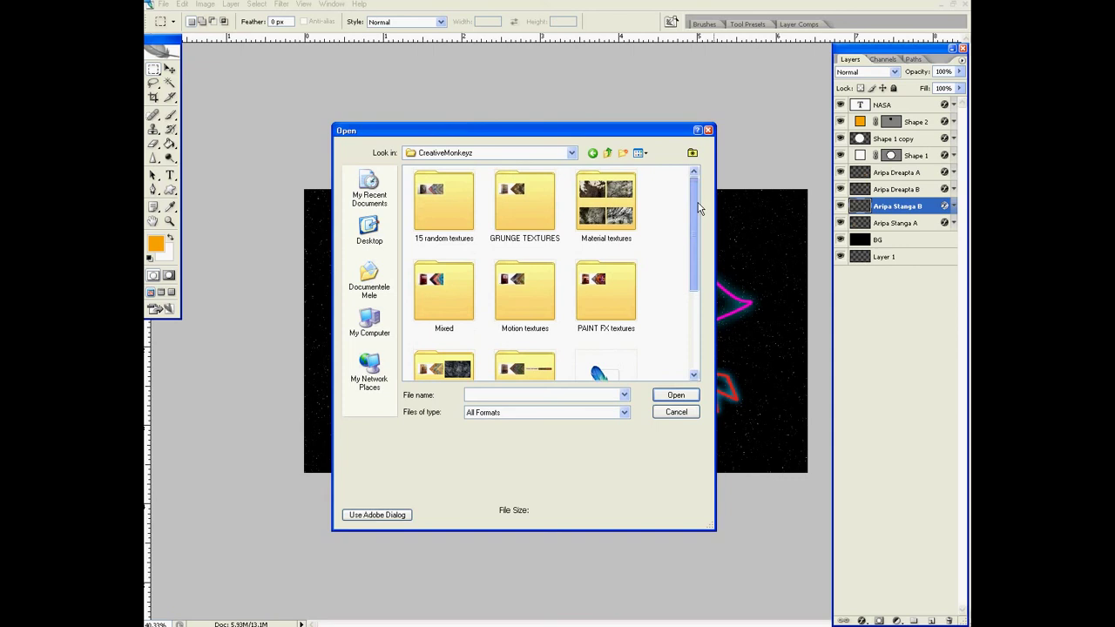
drag(696, 242, 694, 320)
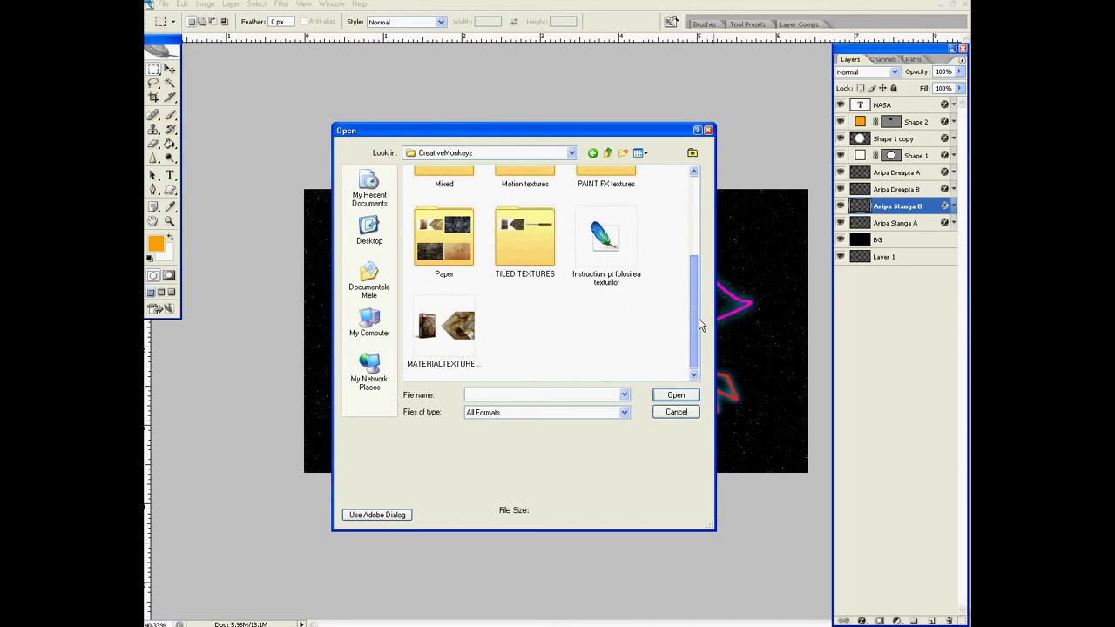
drag(700, 324, 689, 239)
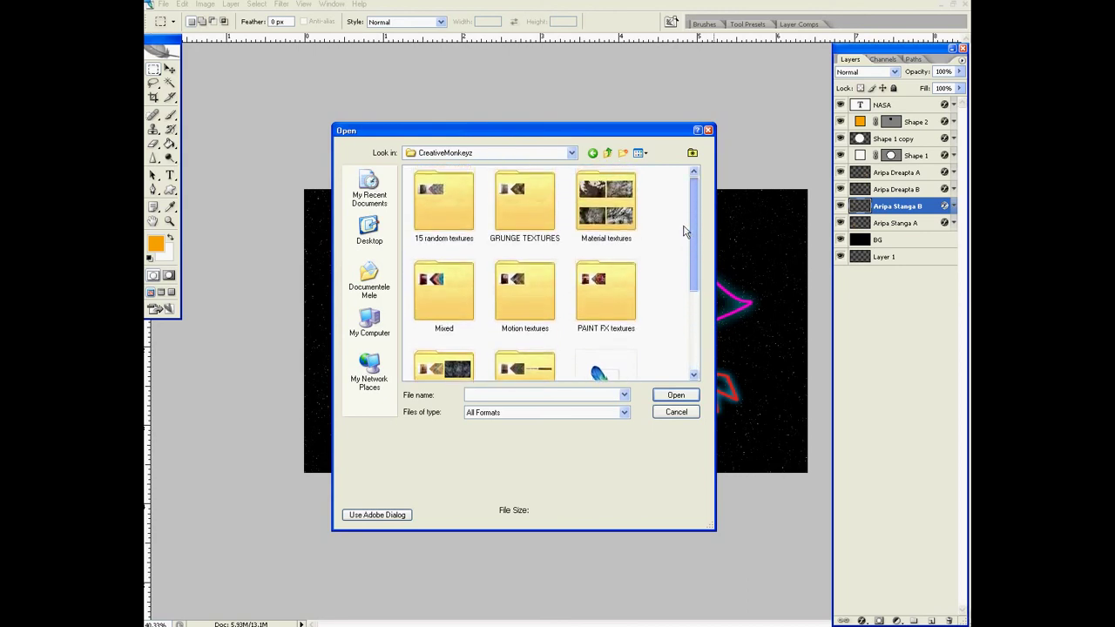
double_click(625, 214)
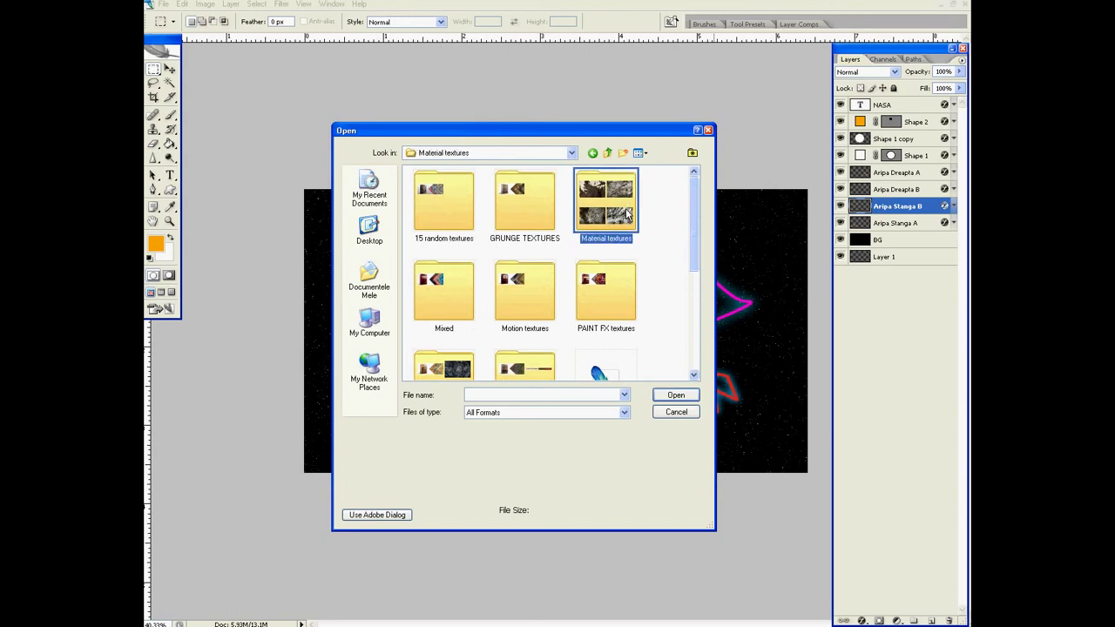
scroll(586, 300, down, 1)
double_click(539, 220)
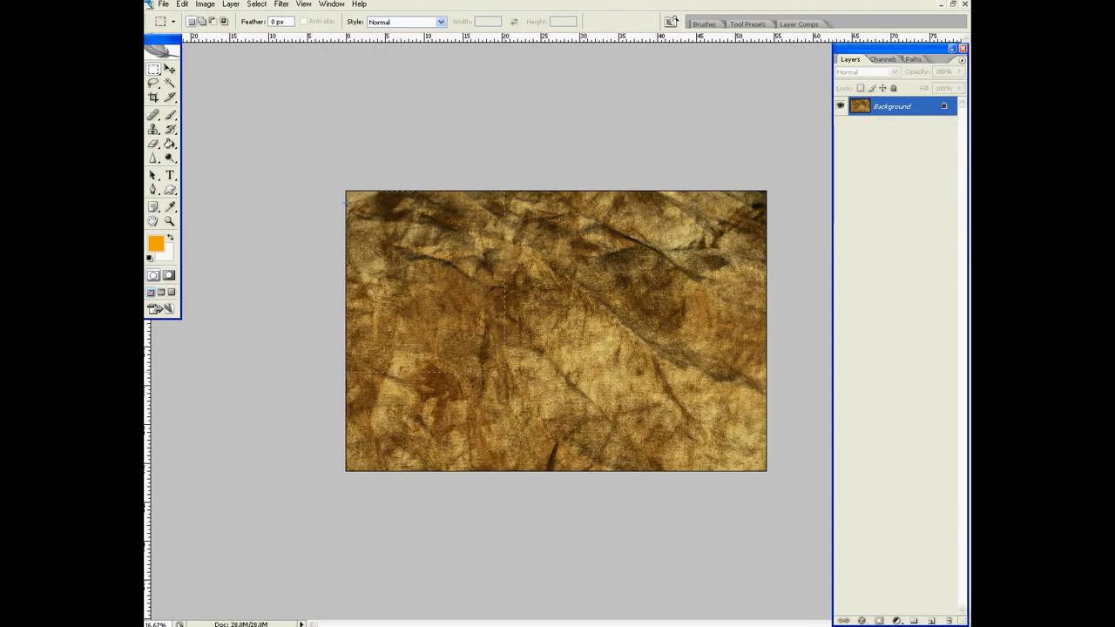
Step: Marquee-select the texture, minimize its window and maximize the Untitled-1 logo document
drag(586, 473, 603, 471)
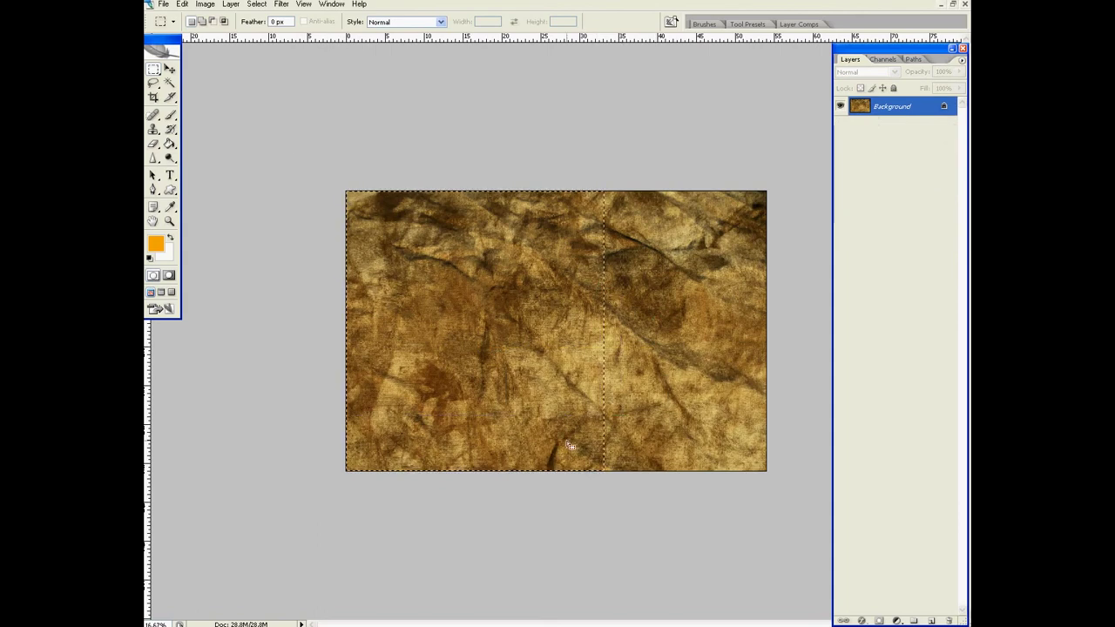
click(940, 5)
double_click(503, 39)
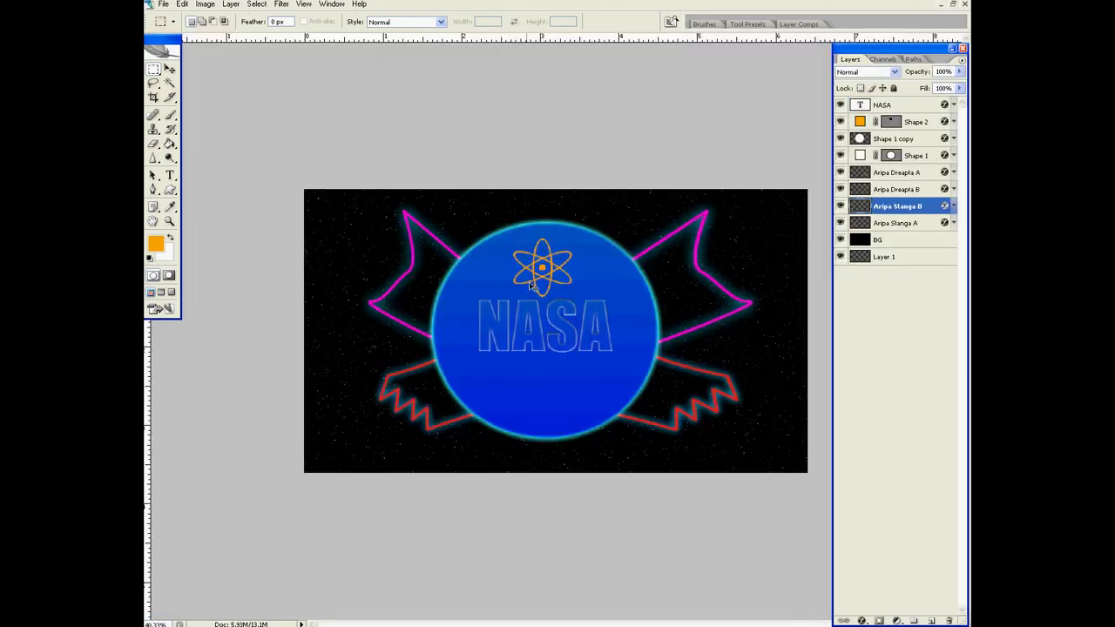
Step: Paste the texture as Layer 2 under Shape 2 and delete everything outside Shape 1's circle
key(ctrl+shift+alt+n)
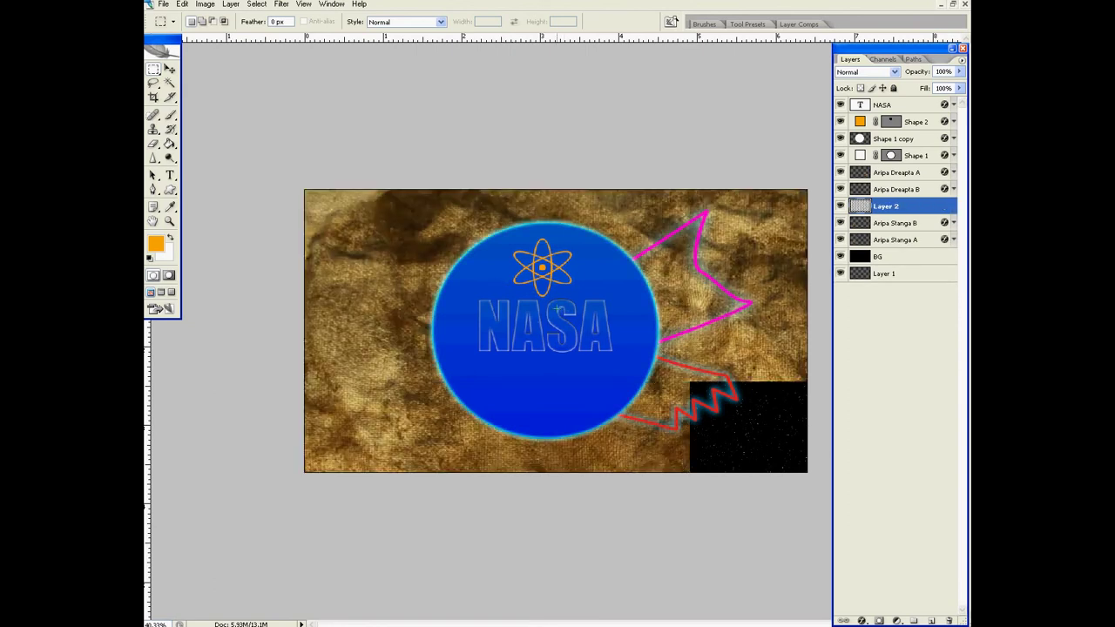
key(v)
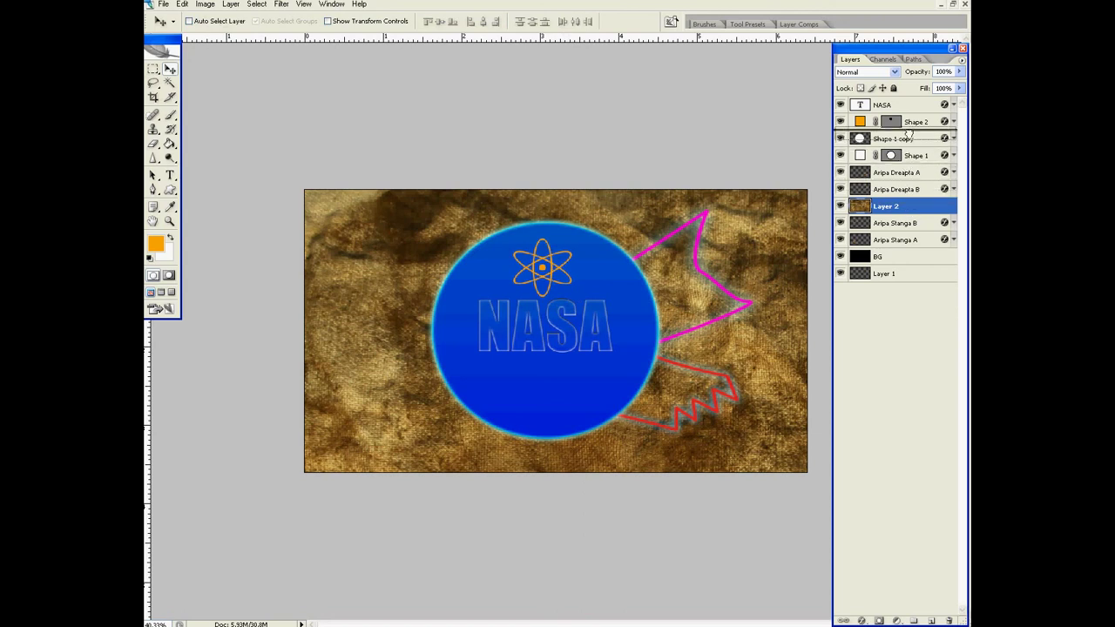
drag(912, 209, 908, 139)
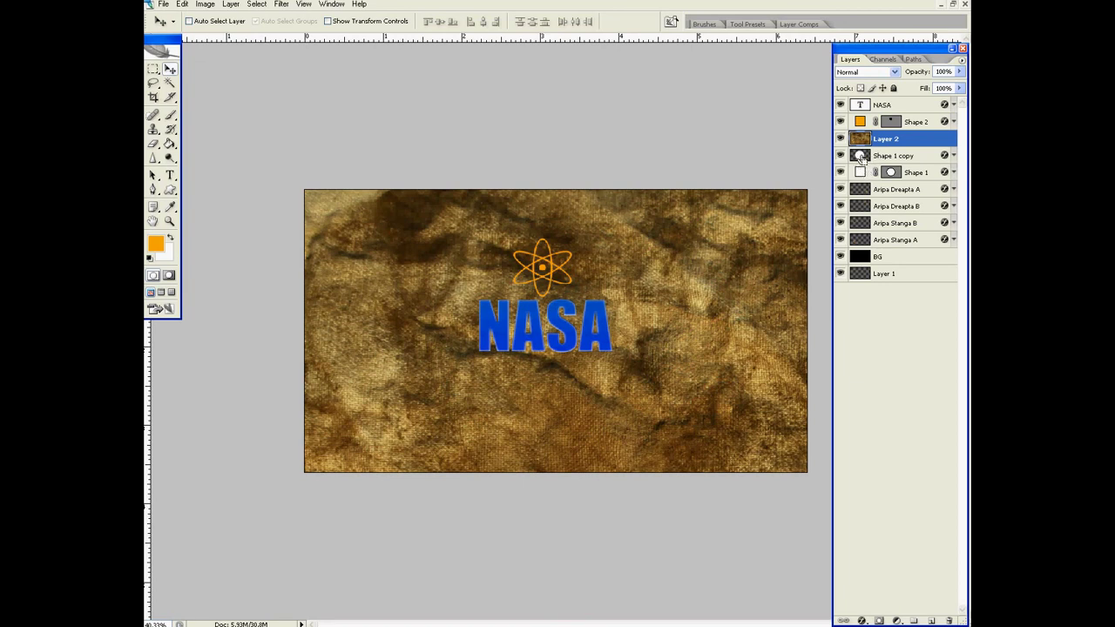
ctrl+click(889, 172)
key(ctrl+shift+i)
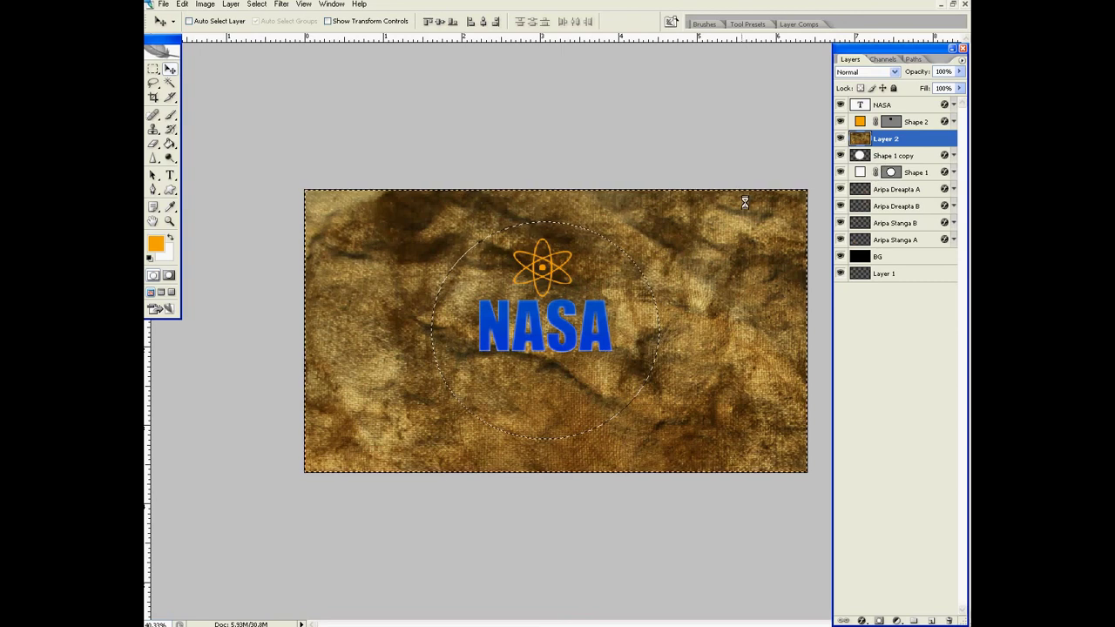
key(Delete)
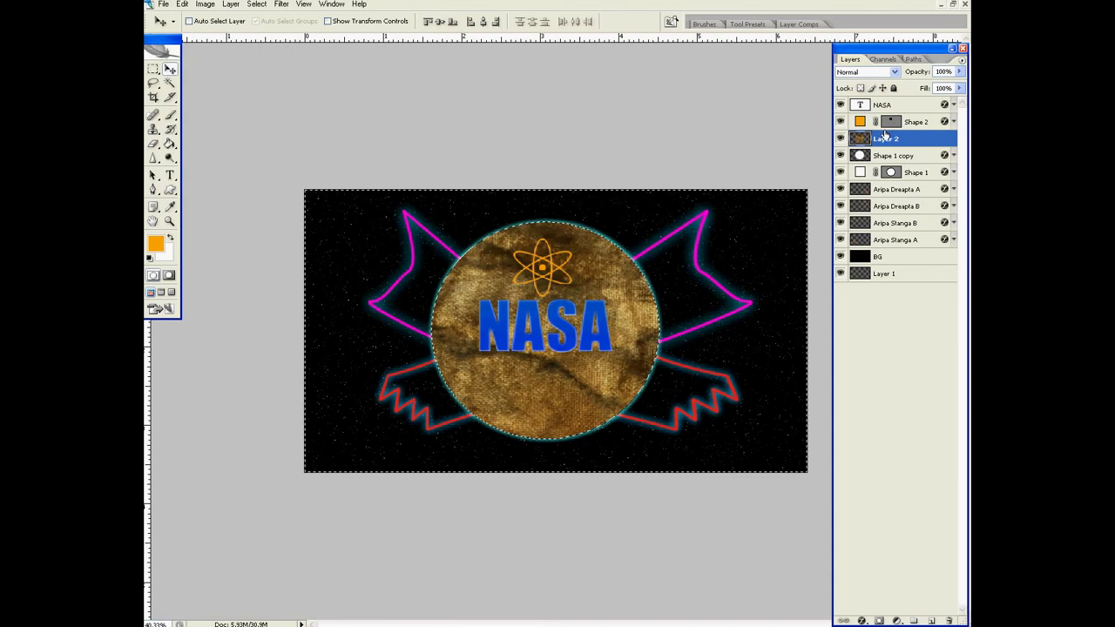
Step: Try Screen and Overlay blend modes on the texture layer, settling on Multiply
click(843, 122)
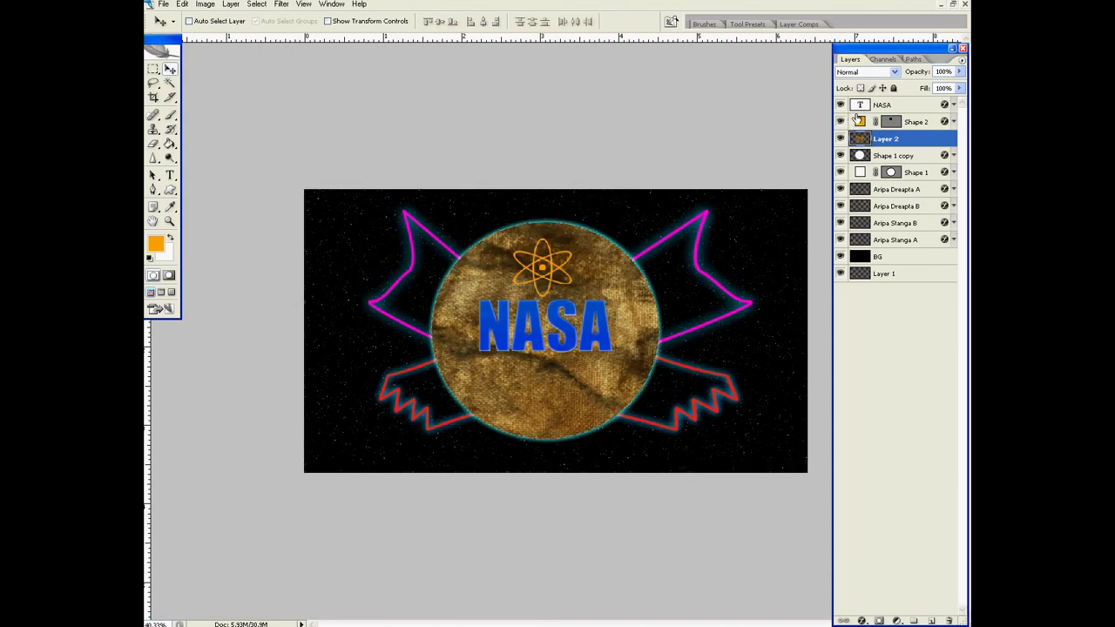
click(871, 73)
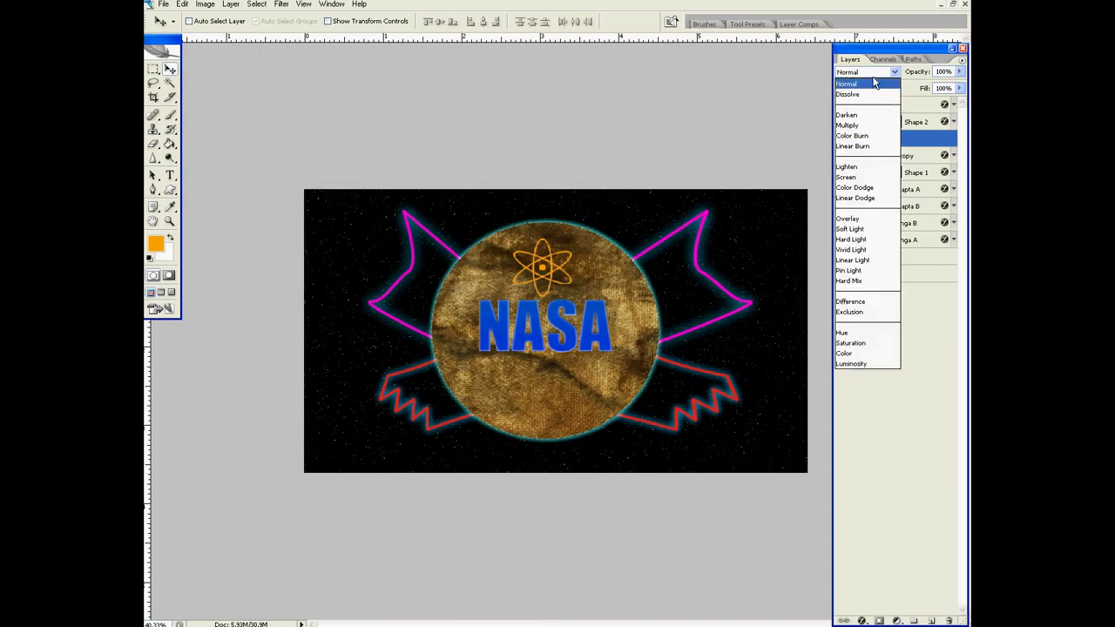
click(869, 77)
click(862, 73)
click(859, 79)
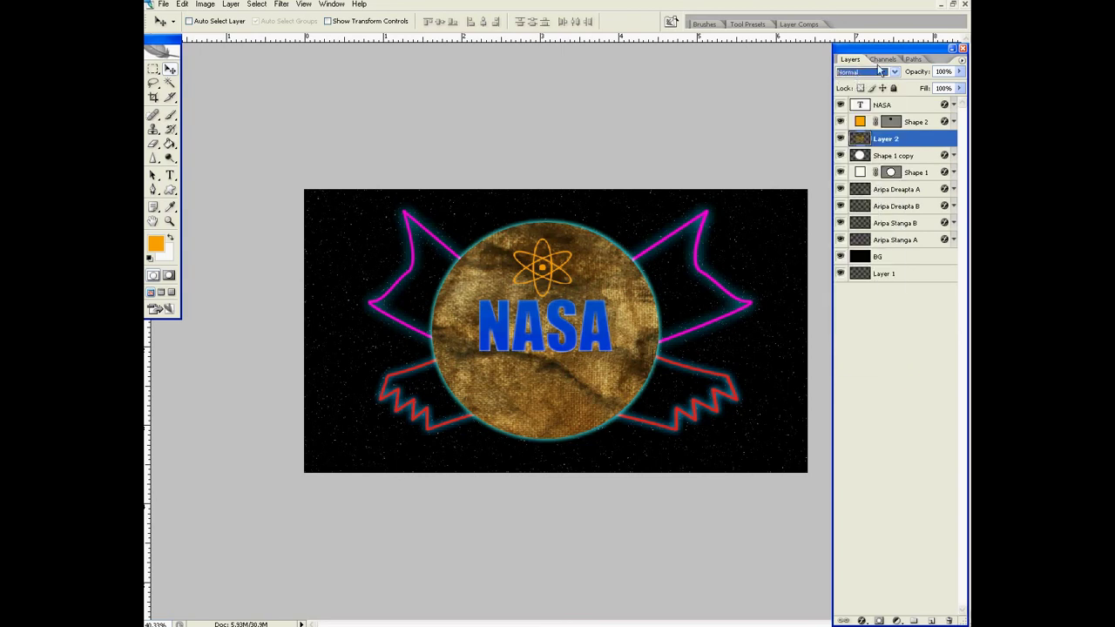
click(868, 73)
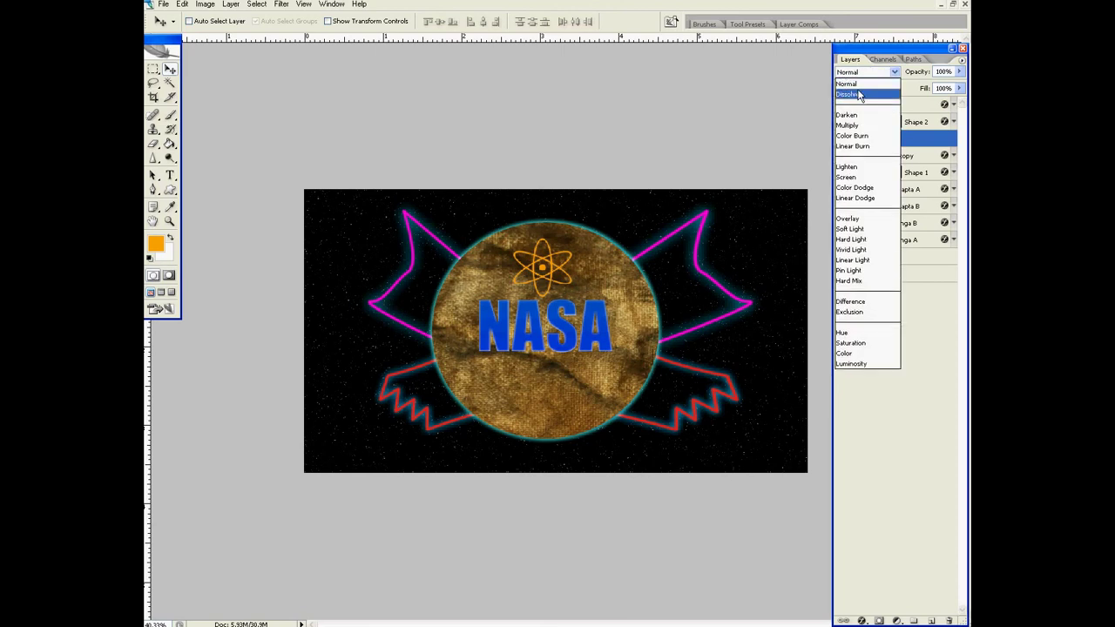
click(856, 177)
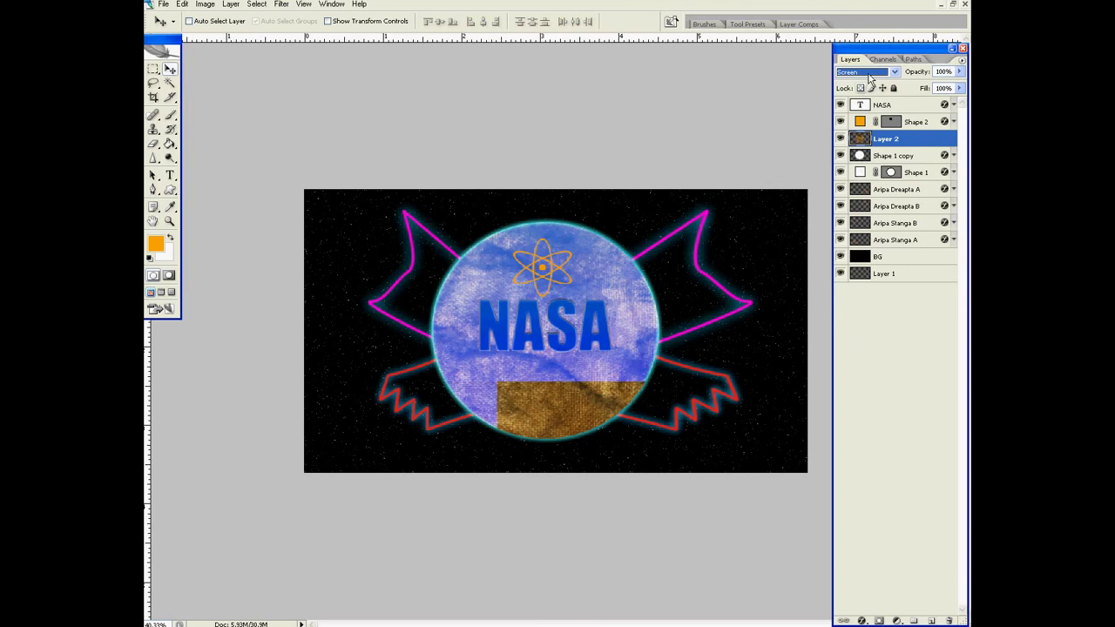
click(868, 73)
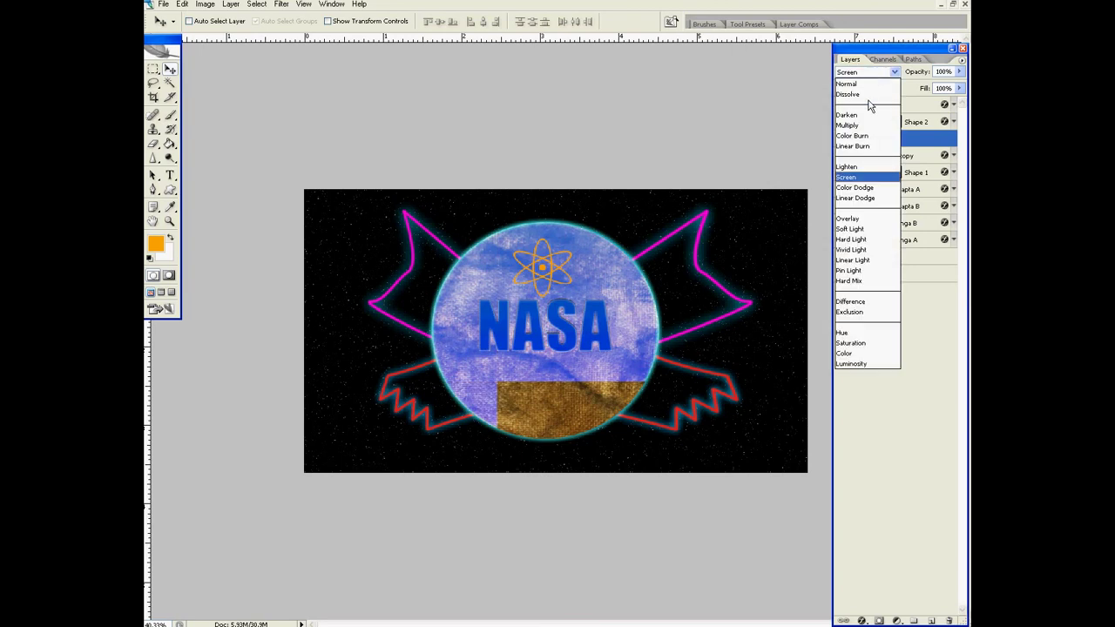
click(849, 219)
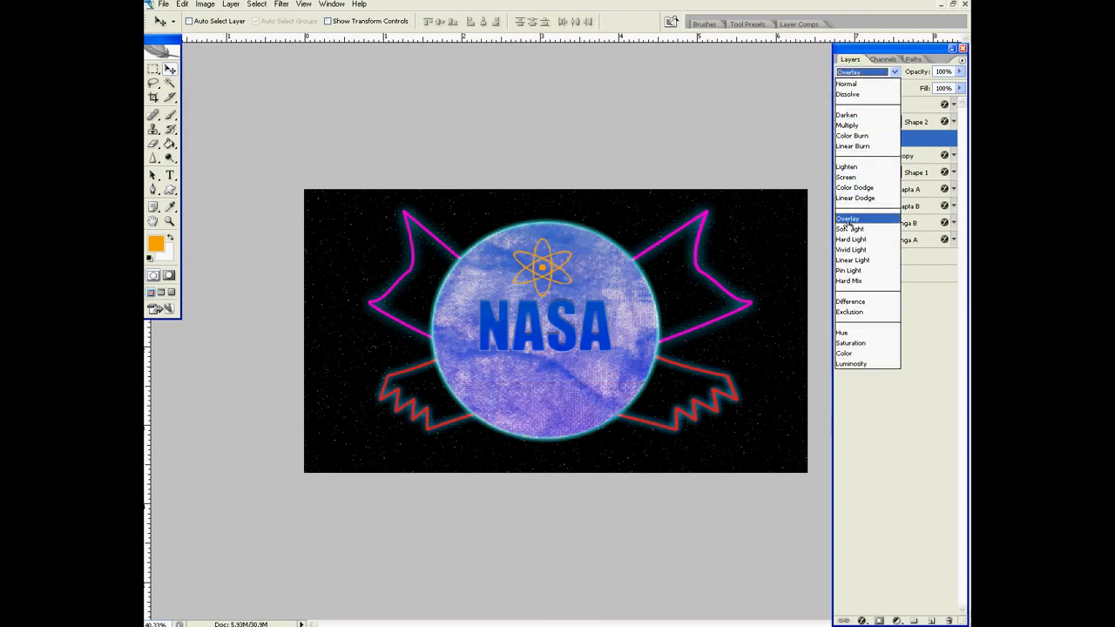
click(868, 72)
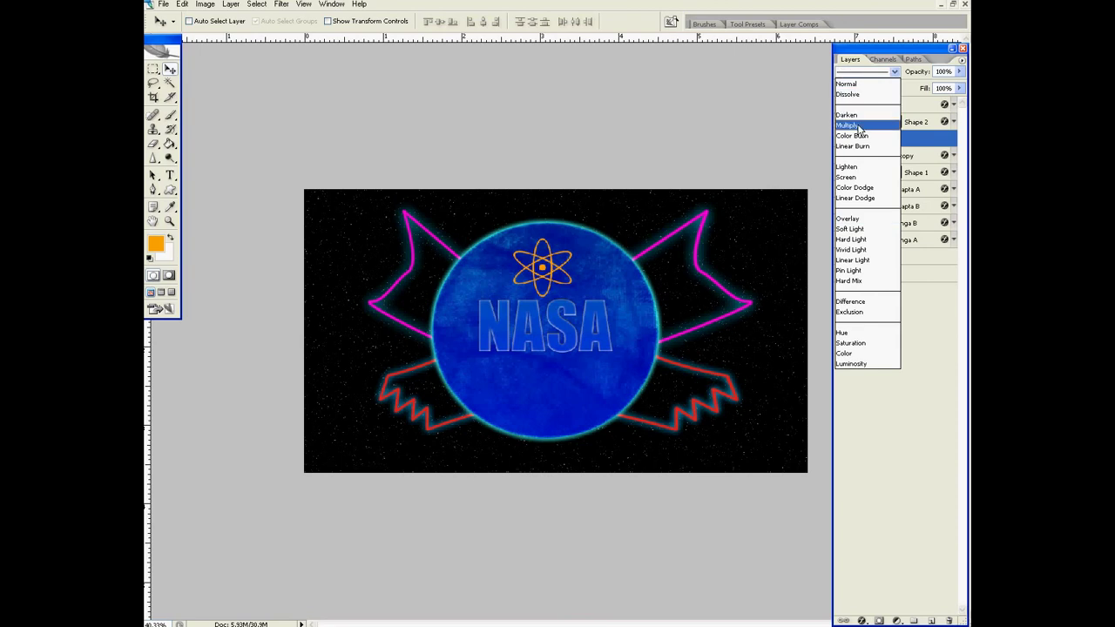
click(857, 124)
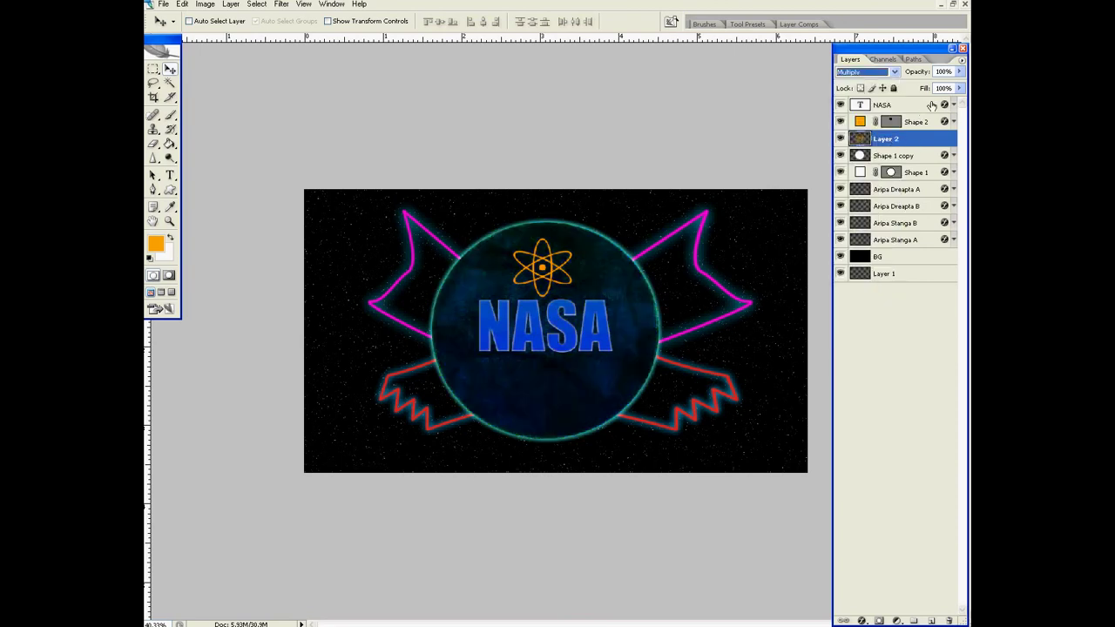
Step: Lower the texture layer's opacity to 69% and deselect the layer
click(959, 89)
click(959, 71)
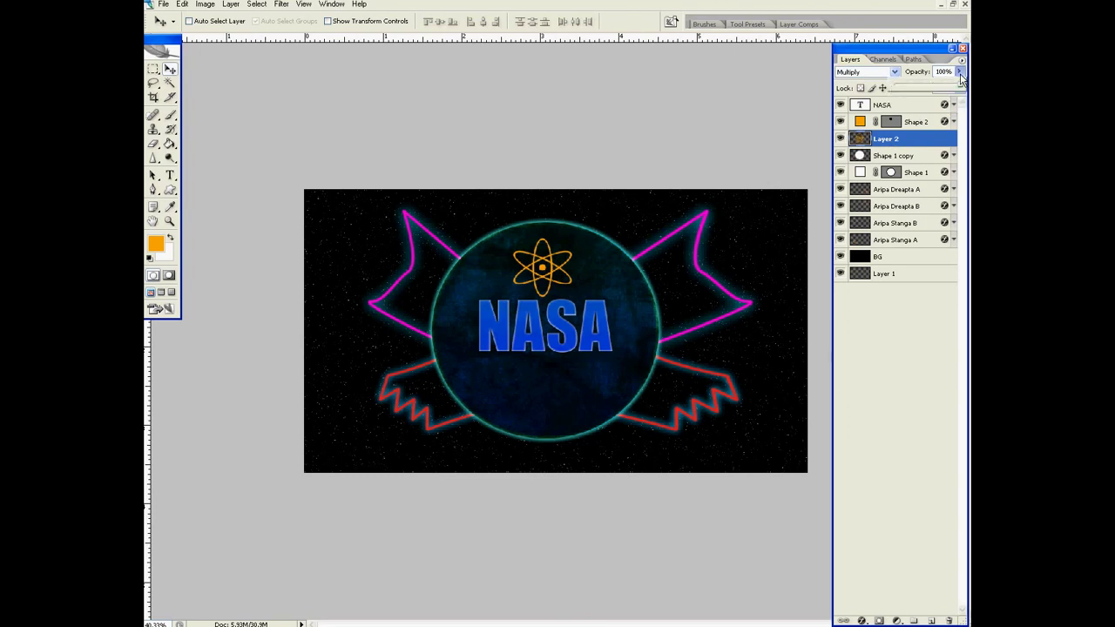
click(960, 72)
drag(961, 88, 937, 90)
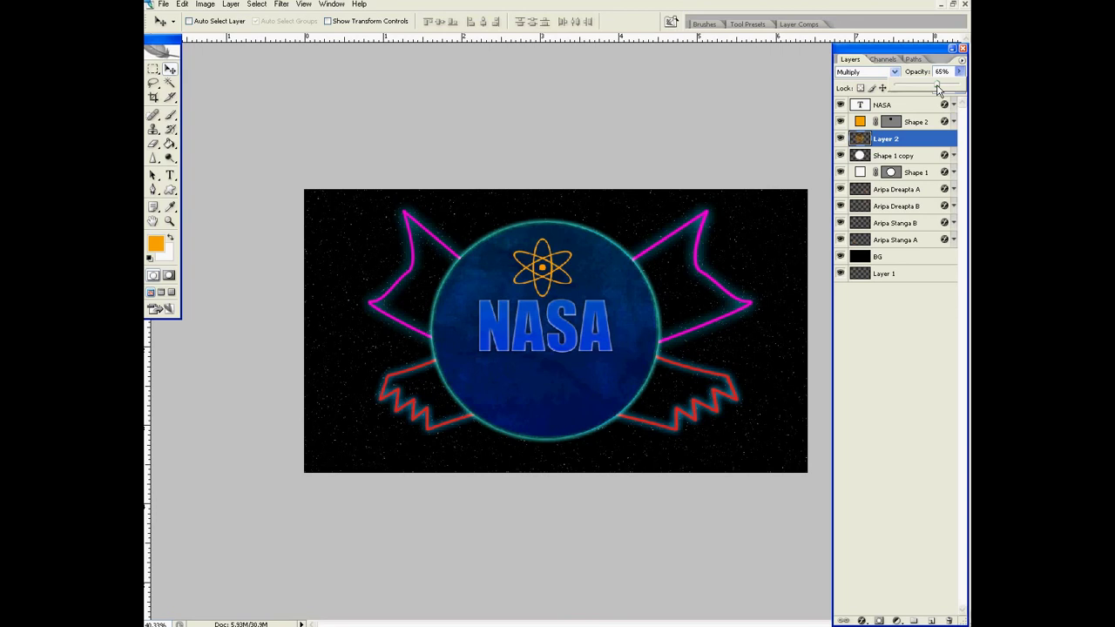
click(874, 377)
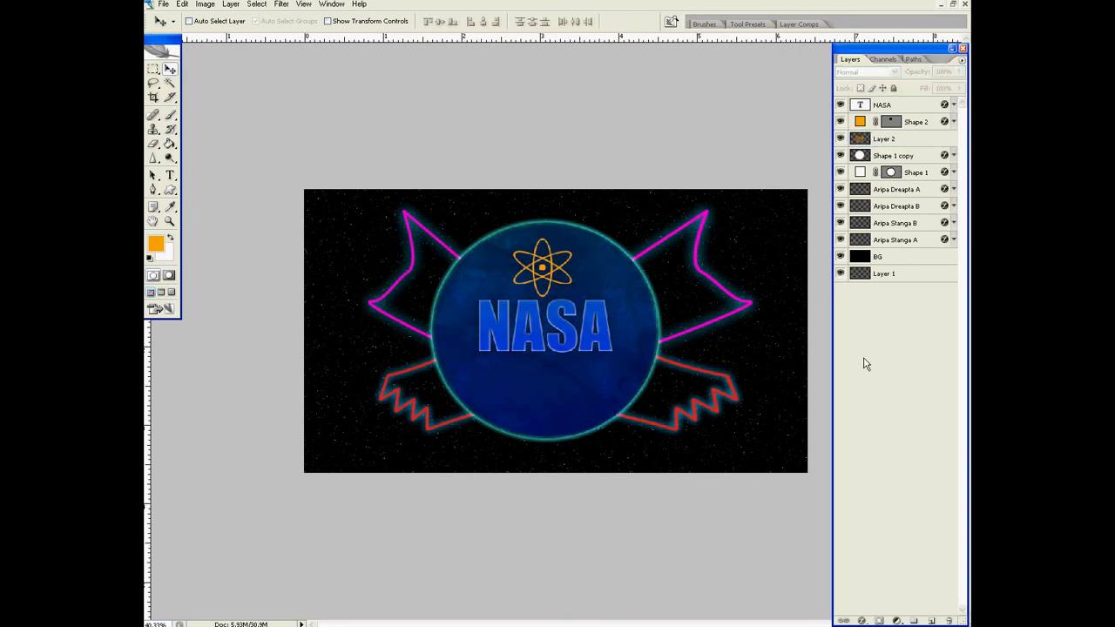